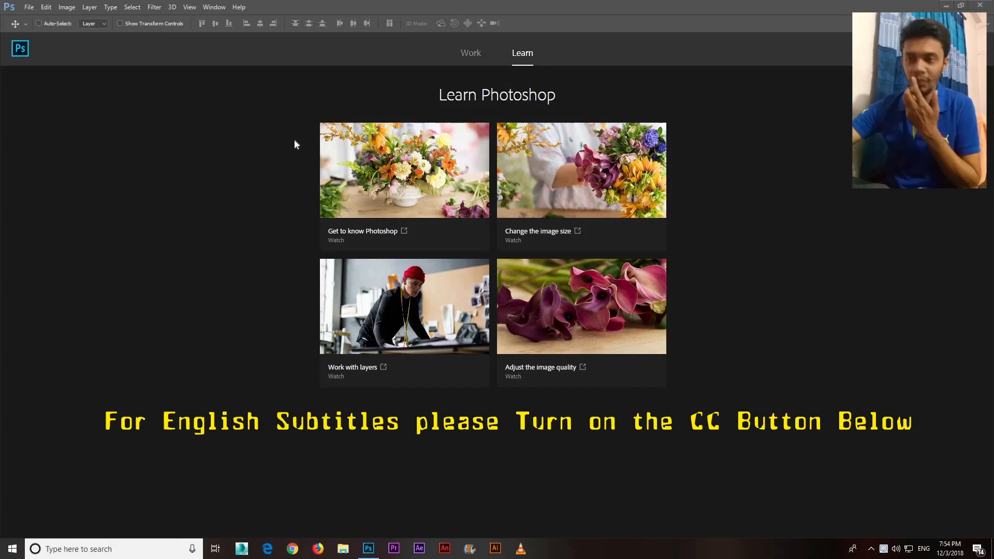
# Create a new 1000 x 700 pixel document at 300 pixels/inch in RGB Color with a black background
pyautogui.click(29, 7)
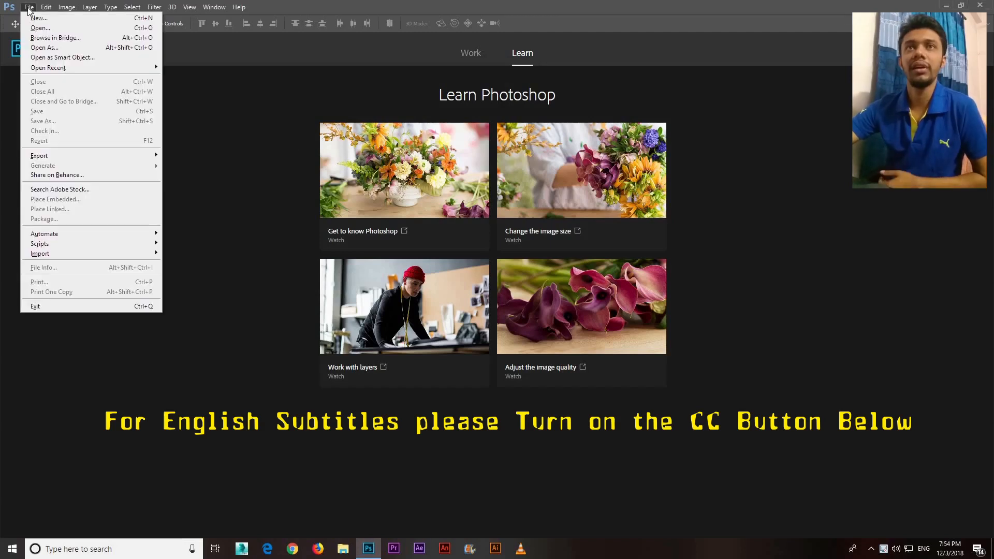
pyautogui.click(39, 18)
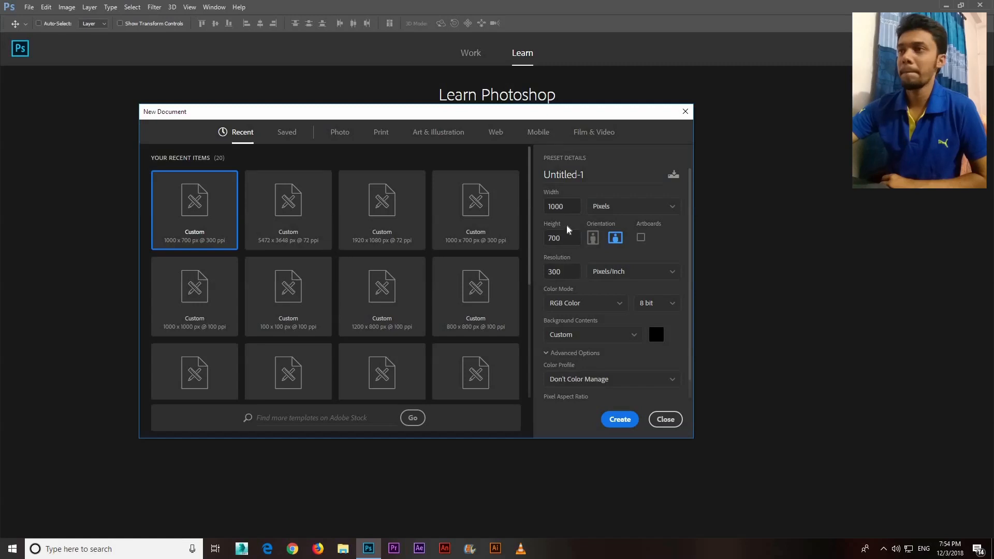
pyautogui.click(611, 420)
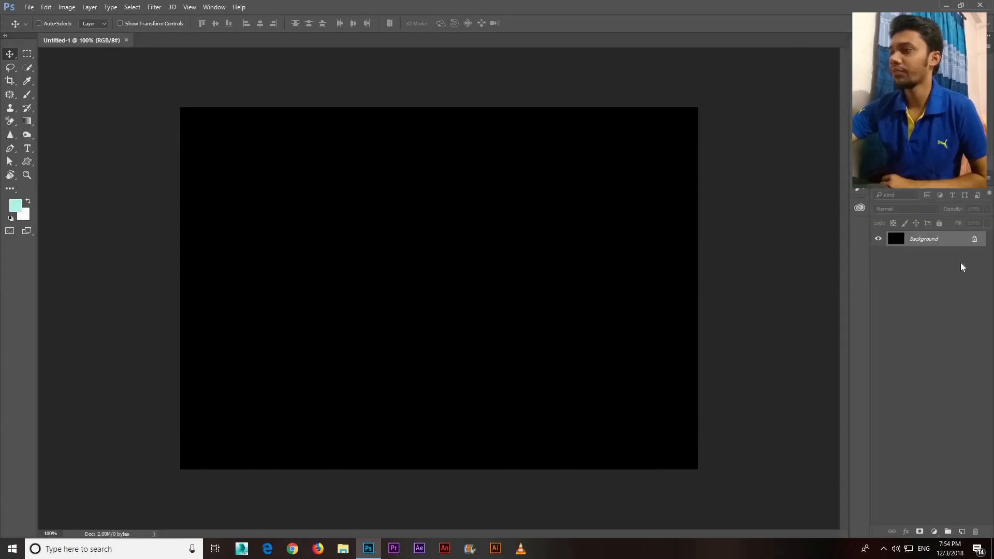
# Unlock the black background layer and add a new empty layer above it
pyautogui.click(974, 239)
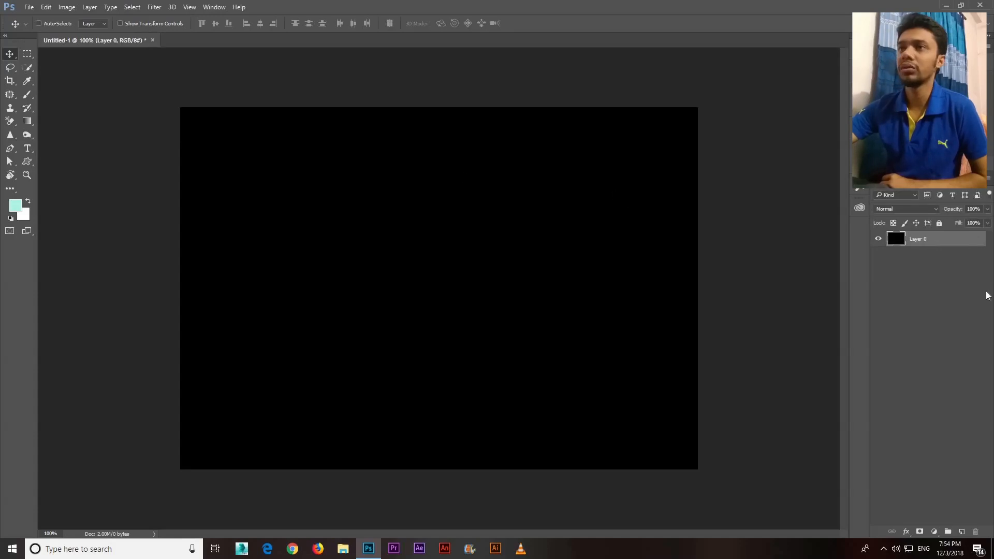
pyautogui.click(961, 532)
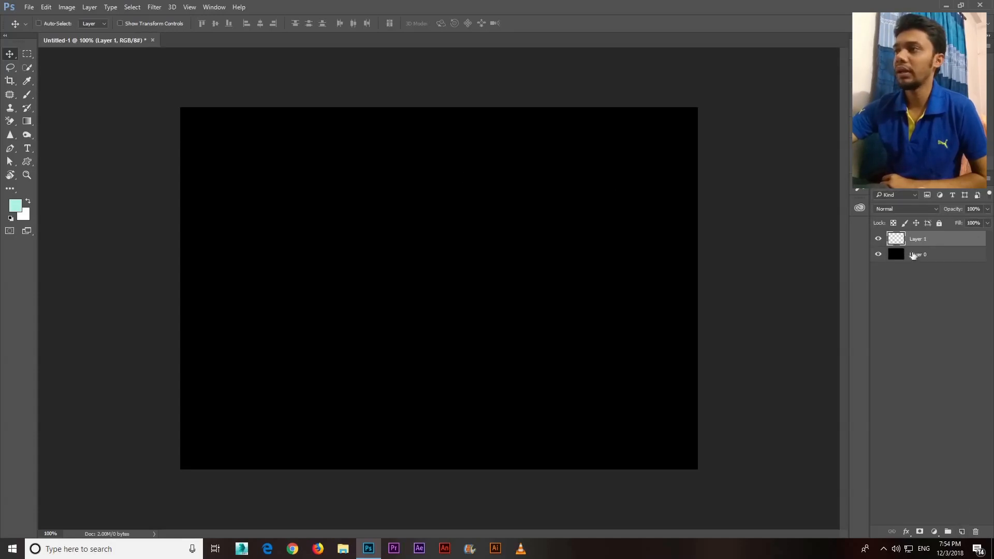
# Hide the black layer and make the empty layer above it active
pyautogui.click(916, 256)
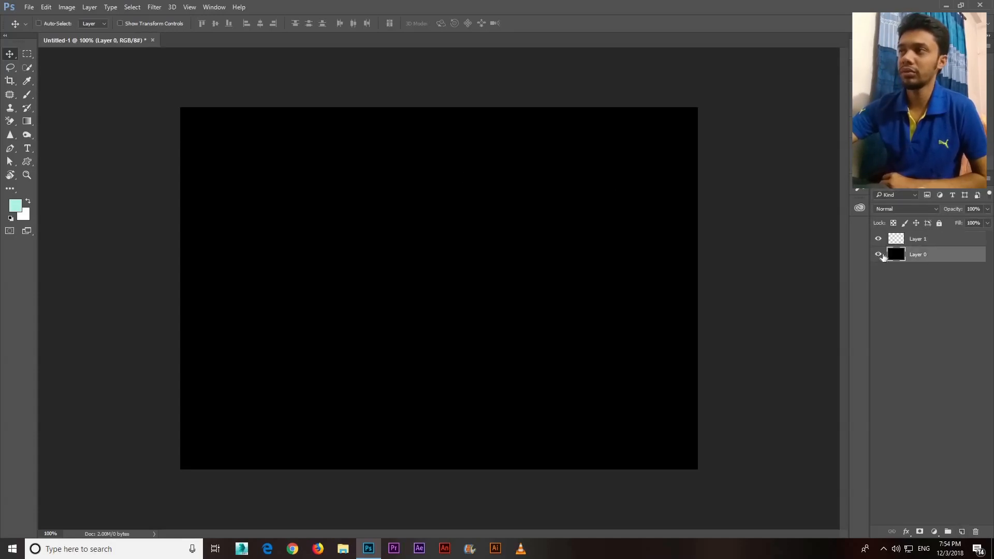
pyautogui.click(878, 254)
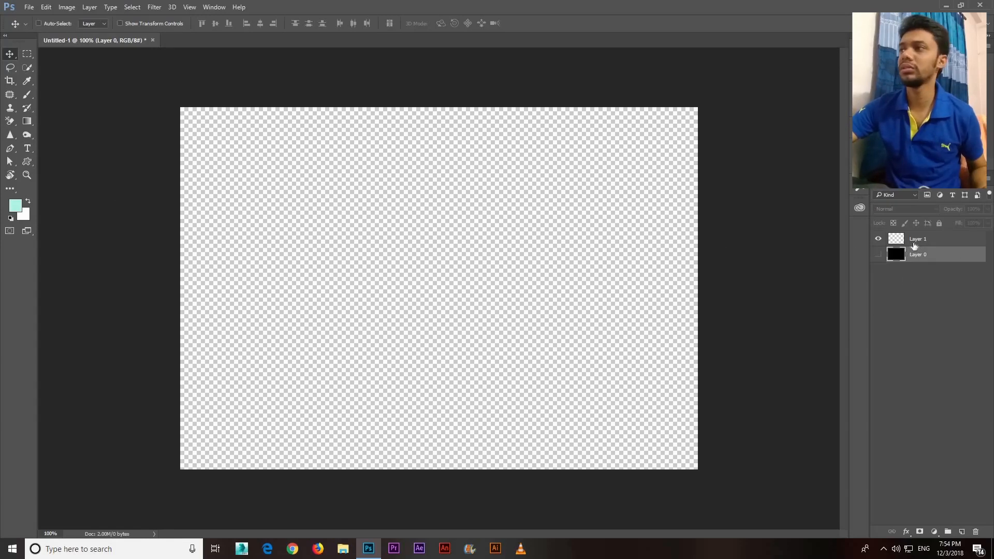
pyautogui.click(915, 244)
# Draw a circle about 630 px in diameter with the Ellipse Tool and move it to the middle of the canvas
pyautogui.click(29, 161)
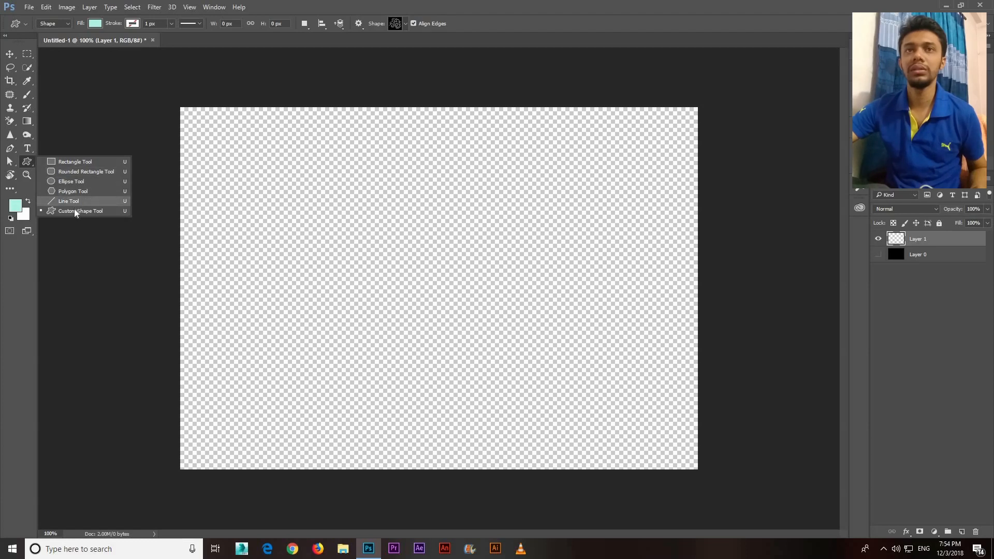
pyautogui.click(73, 181)
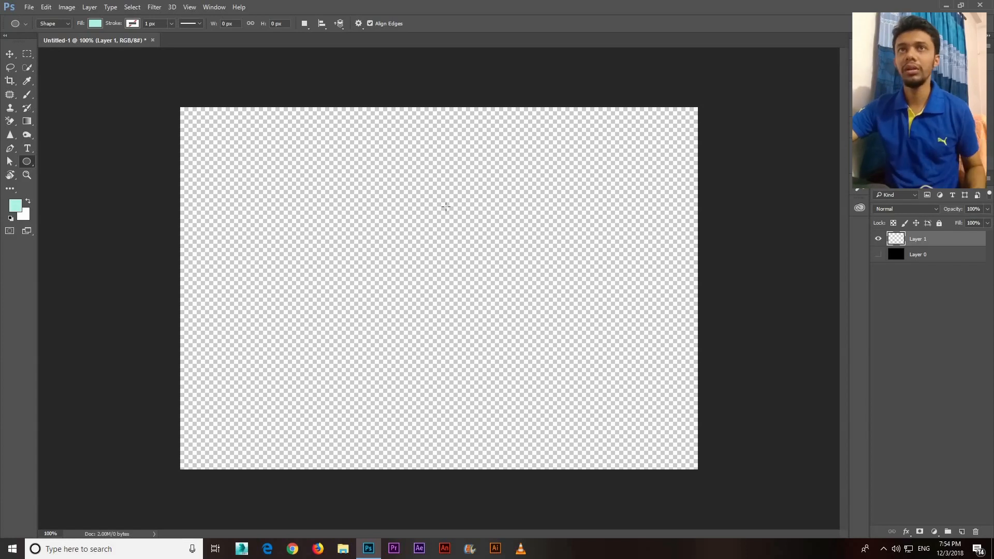
pyautogui.moveTo(366, 214); pyautogui.dragTo(594, 389)
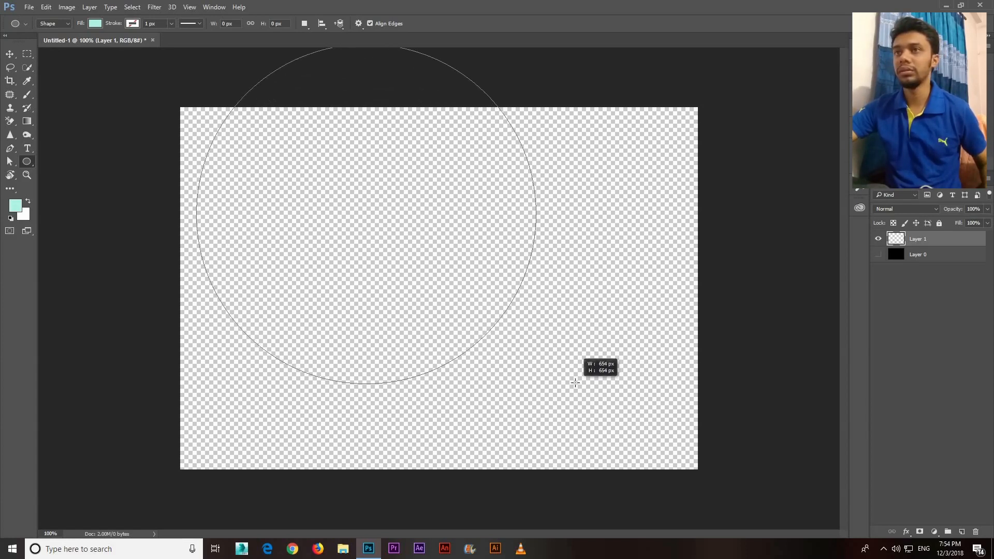
pyautogui.press('v')
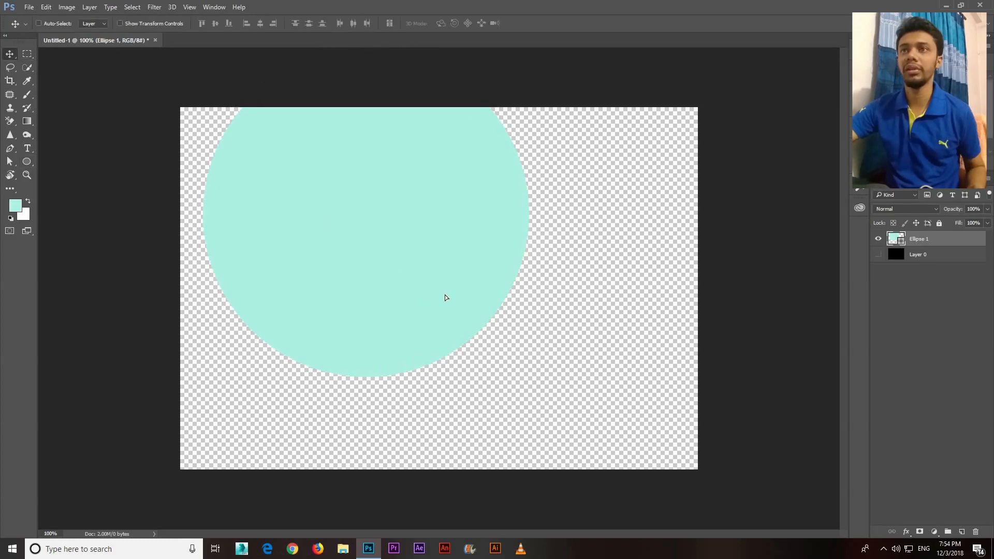
pyautogui.moveTo(351, 224); pyautogui.dragTo(414, 270)
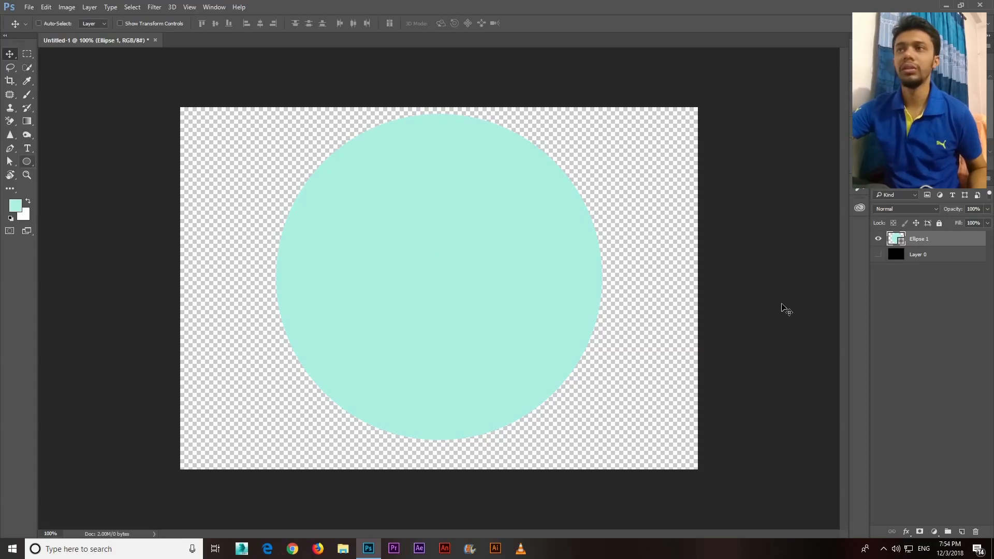
# Give the circle shape a black stroke and a black fill
pyautogui.moveTo(26, 162); pyautogui.dragTo(66, 172)
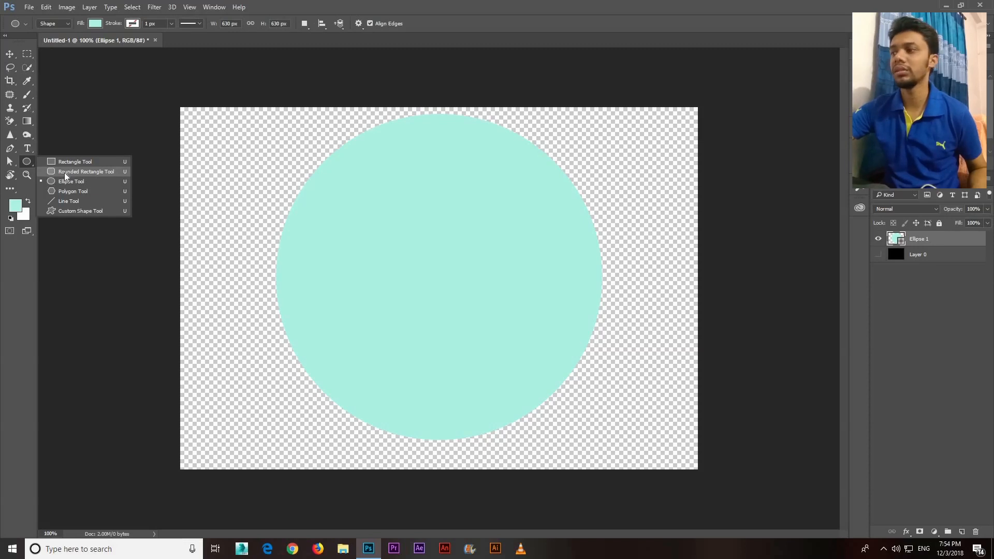
pyautogui.click(66, 209)
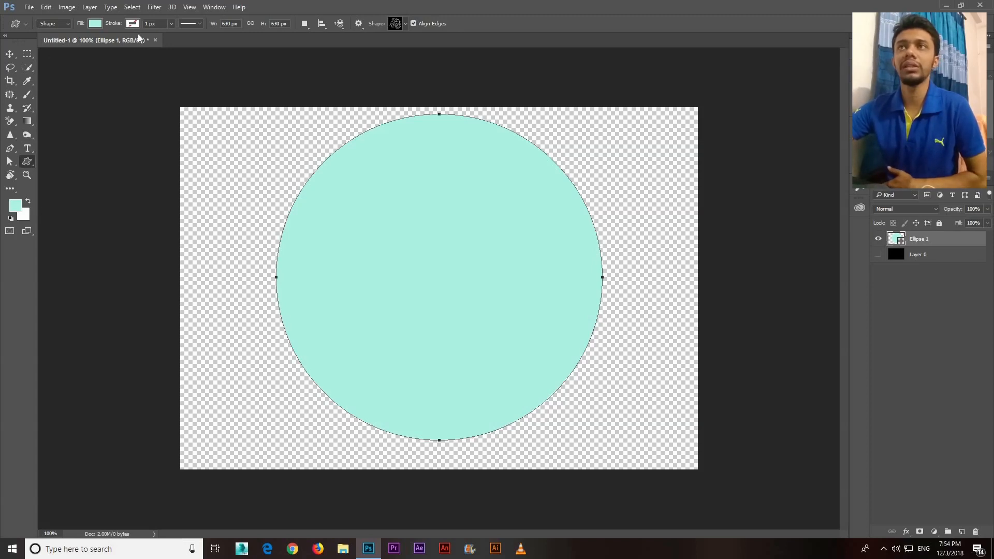
pyautogui.click(135, 23)
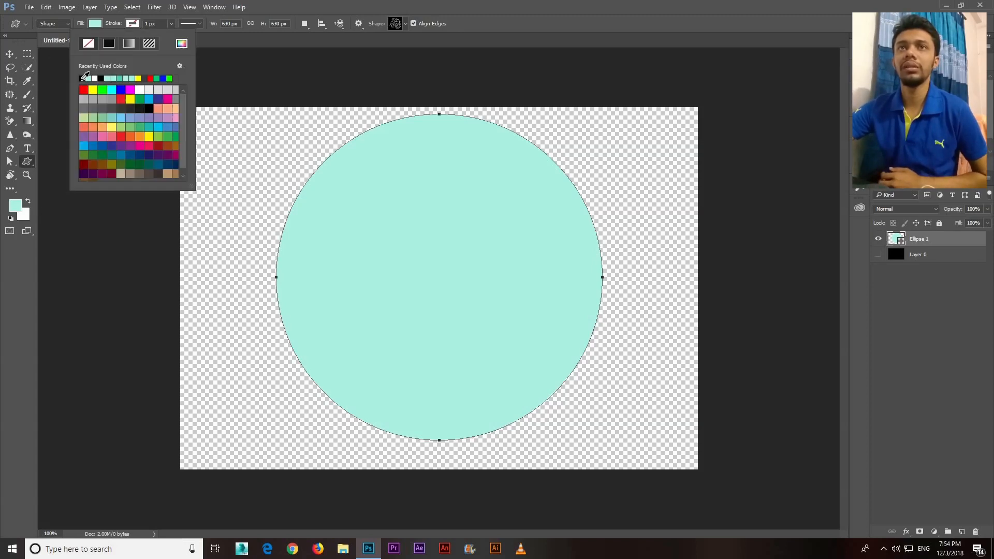
pyautogui.click(82, 78)
pyautogui.click(90, 23)
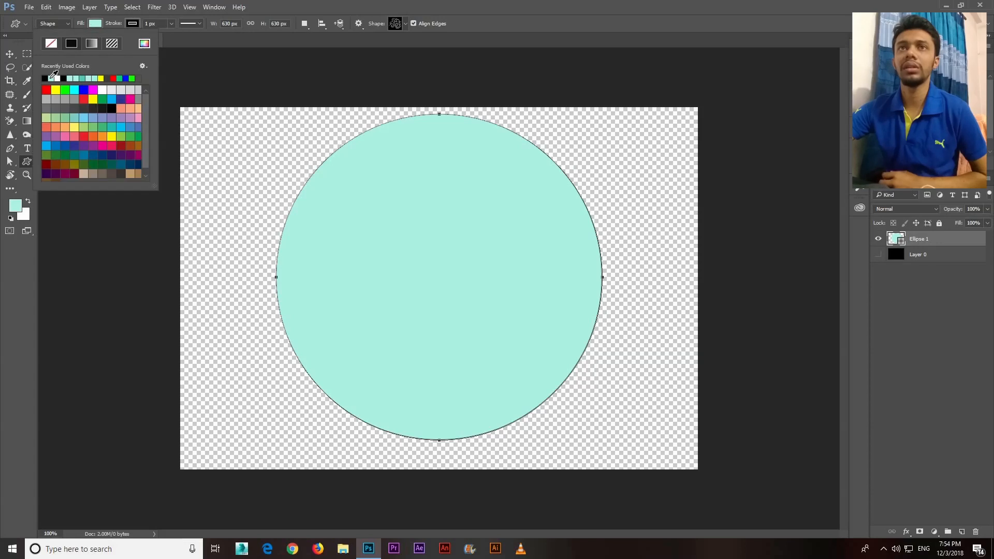
pyautogui.click(45, 78)
# Set the circle's stroke width to 10 px
pyautogui.click(172, 23)
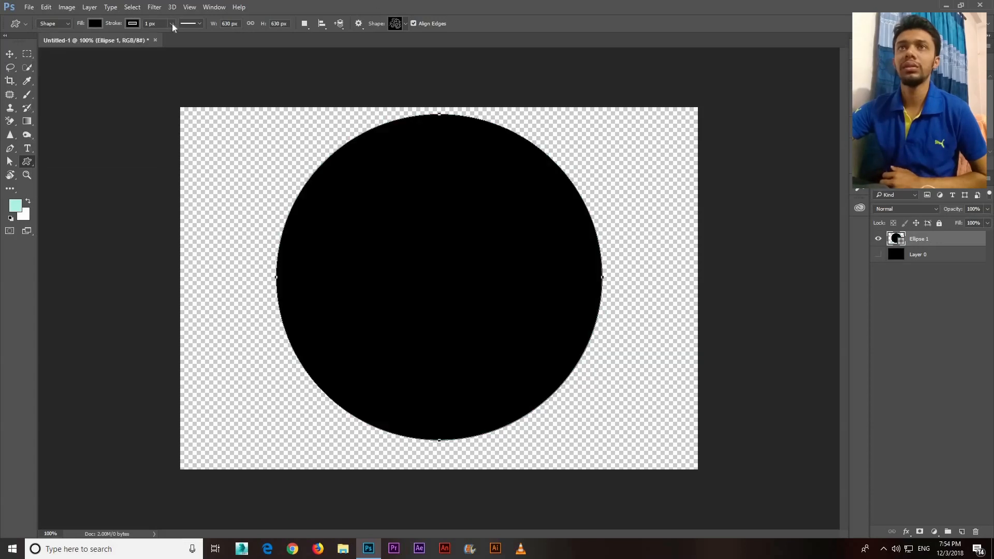
pyautogui.click(172, 23)
pyautogui.moveTo(161, 23); pyautogui.dragTo(87, 20)
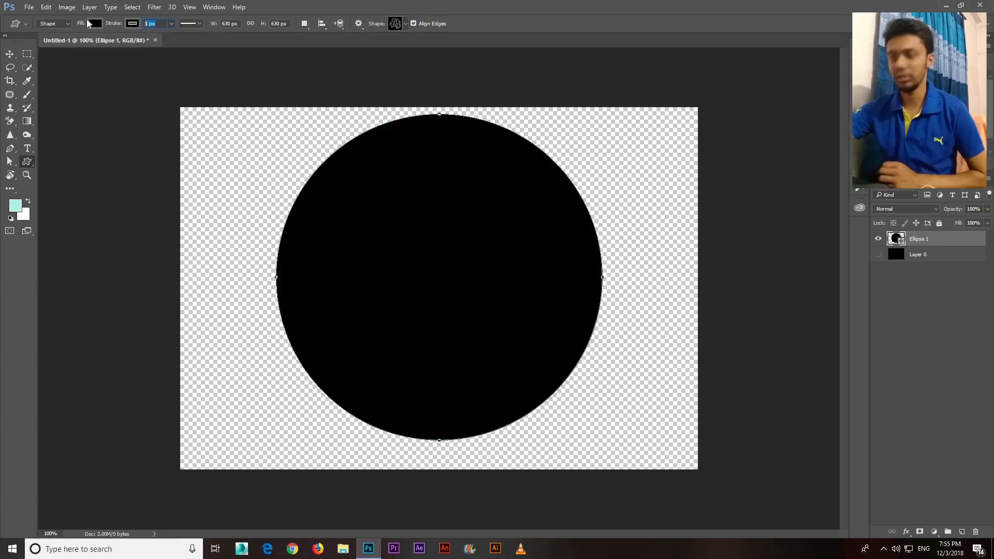
pyautogui.write('10')
pyautogui.press('Return')
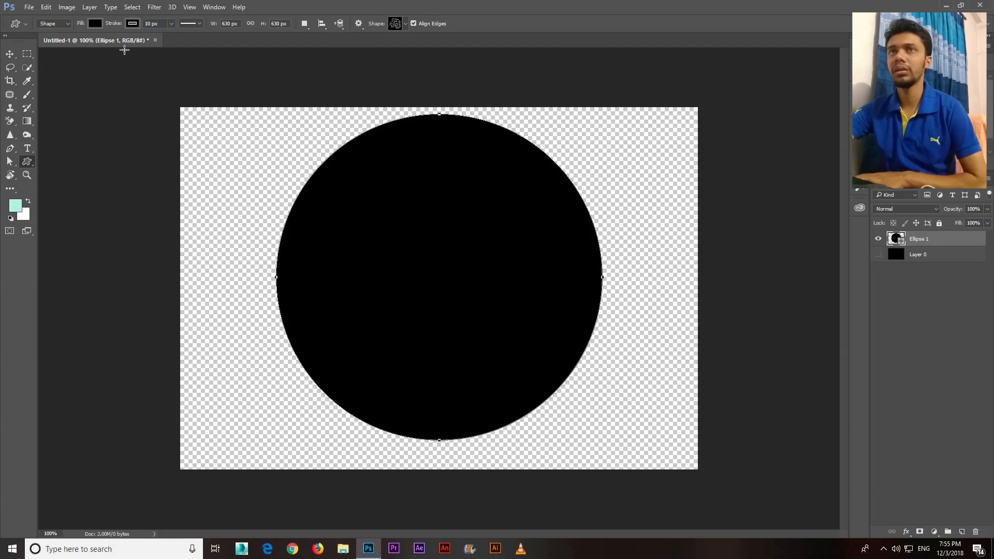
# Shift the circle slightly down to center it vertically on the canvas and set its layer fill to 50%
pyautogui.click(24, 56)
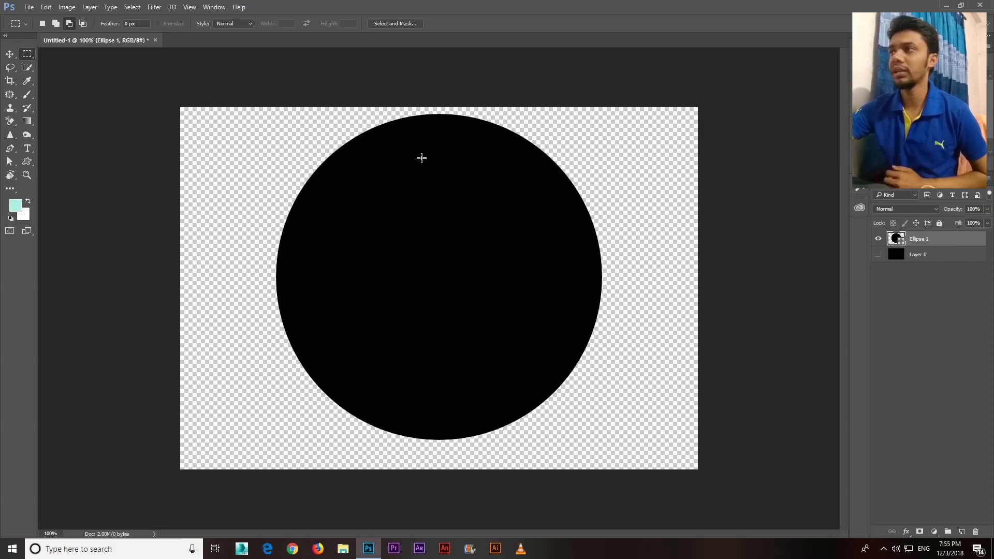
pyautogui.moveTo(369, 245); pyautogui.dragTo(368, 251)
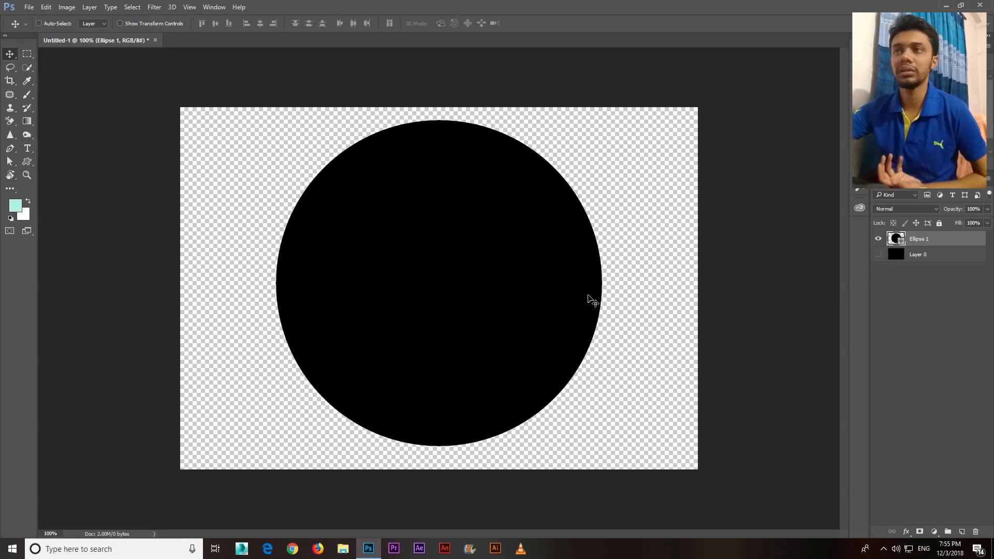
pyautogui.moveTo(981, 223); pyautogui.dragTo(931, 221)
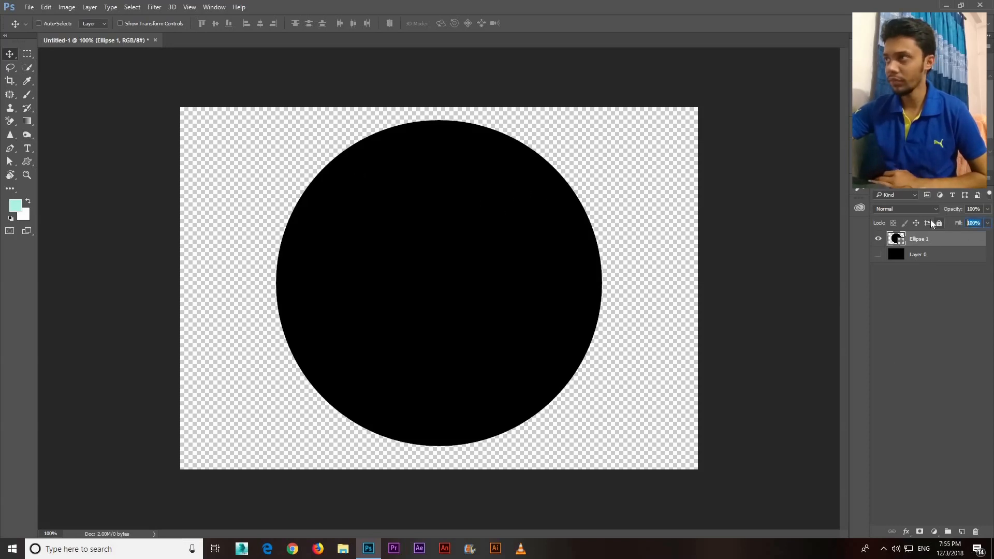
pyautogui.write('50')
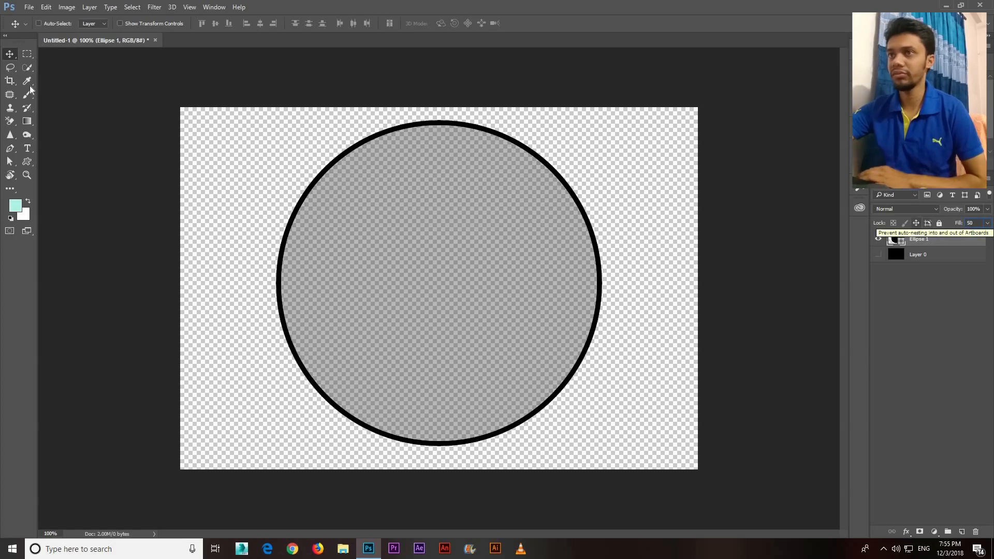
pyautogui.press('Return')
pyautogui.press('m')
pyautogui.press('v')
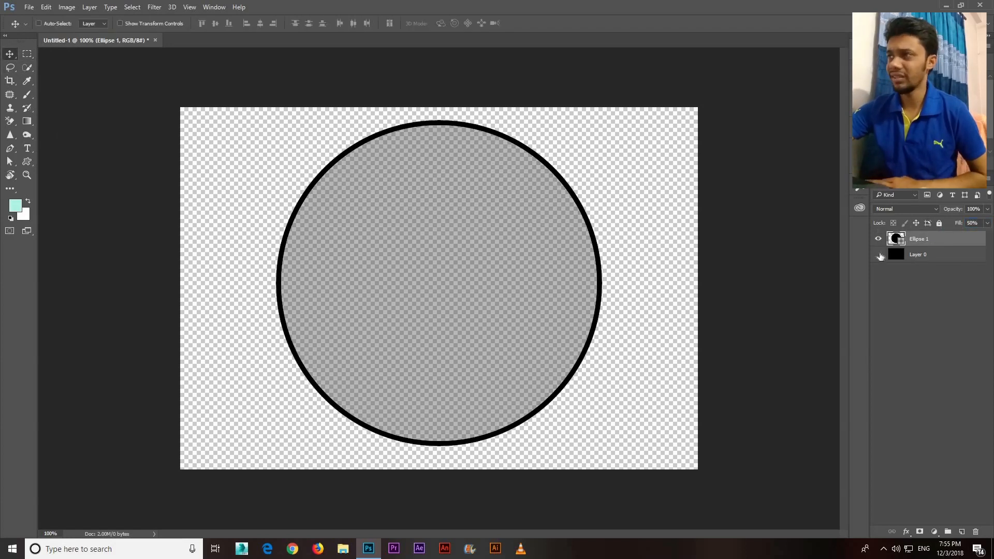
pyautogui.click(879, 254)
pyautogui.click(879, 255)
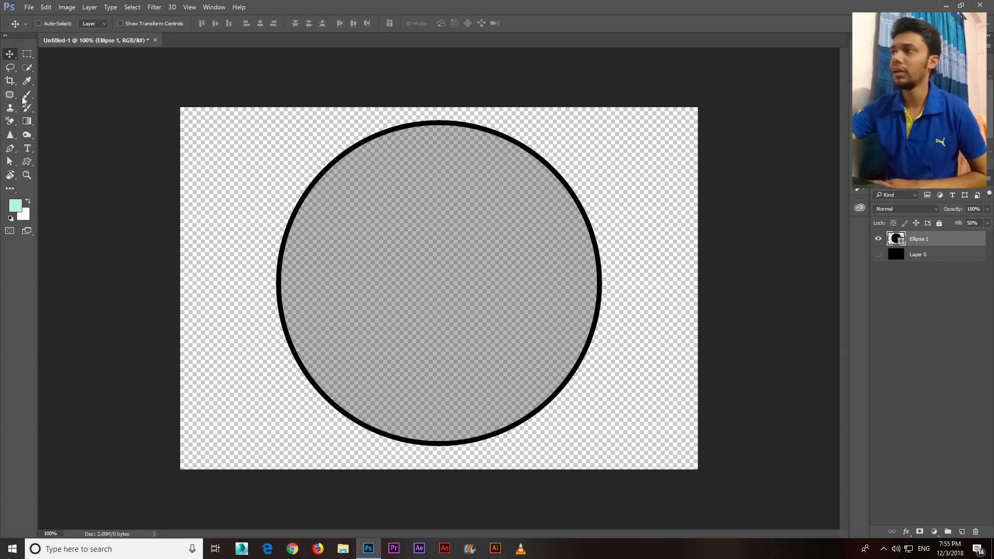
# Thicken the circle's outline by setting the stroke width to 14 px
pyautogui.click(28, 164)
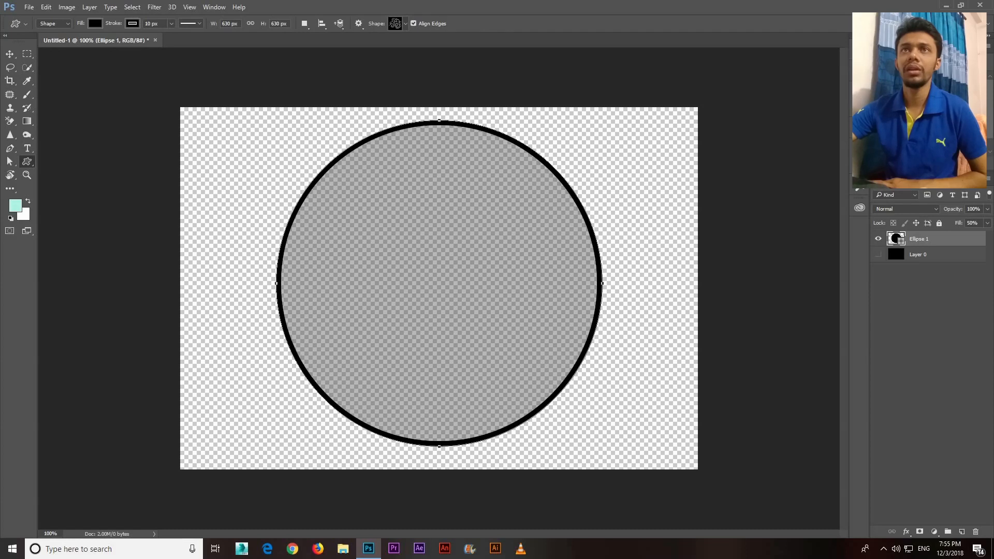
pyautogui.click(124, 26)
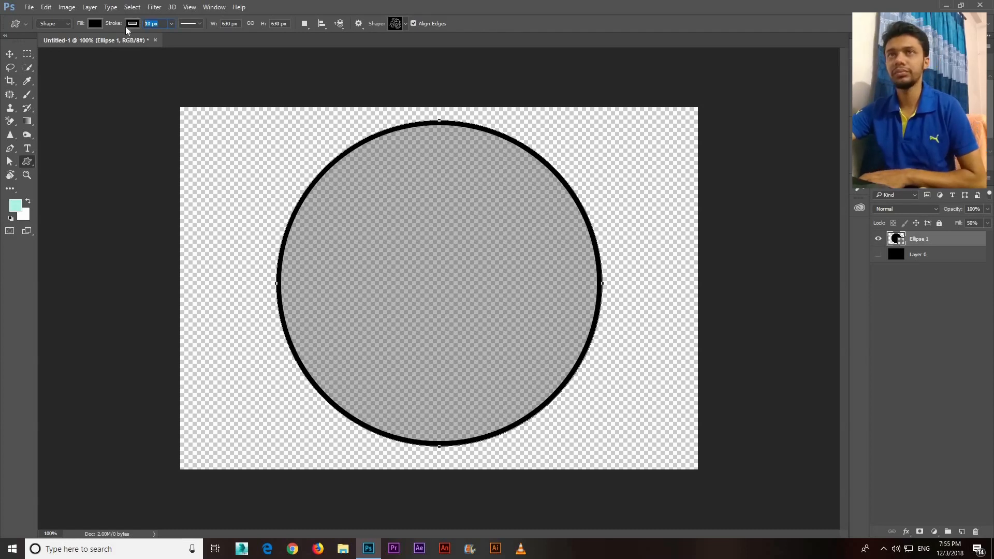
pyautogui.write('14')
pyautogui.press('Return')
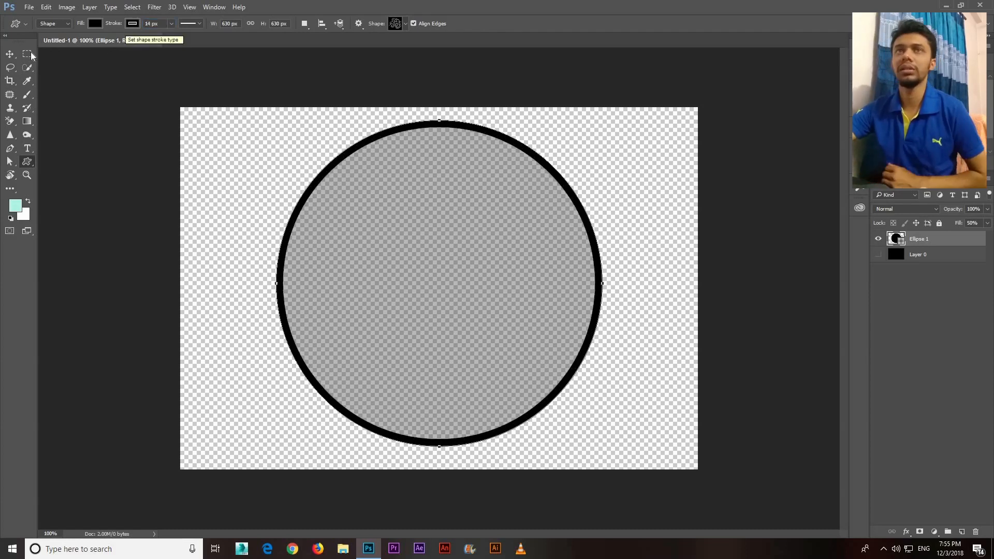
pyautogui.click(11, 55)
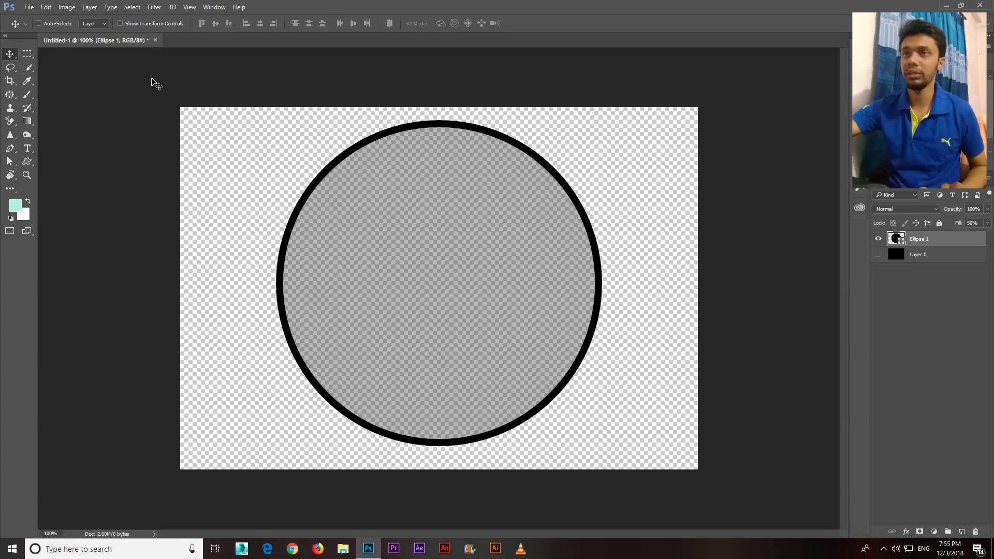
# Switch to the Brush Tool and look over the available brush presets
pyautogui.click(46, 7)
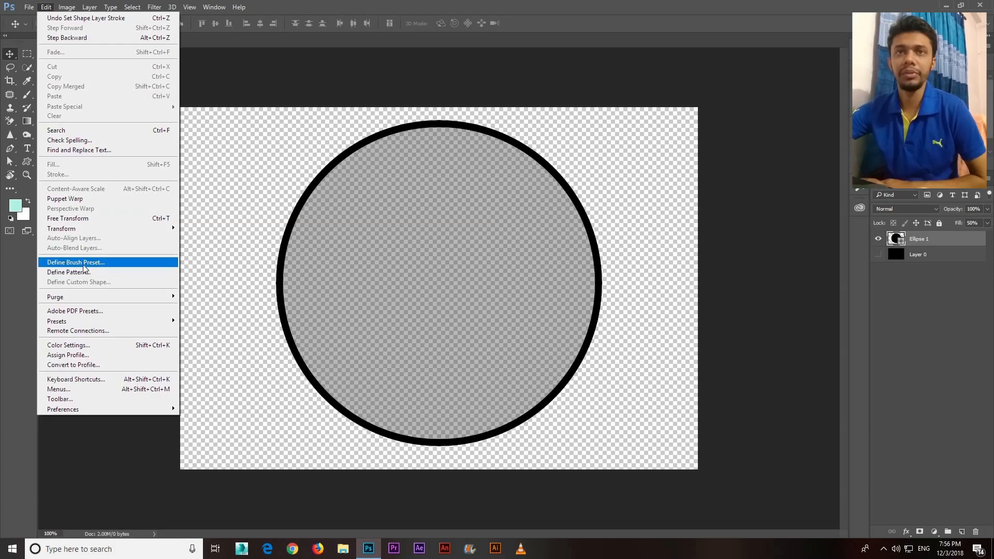
pyautogui.click(4, 133)
pyautogui.click(29, 97)
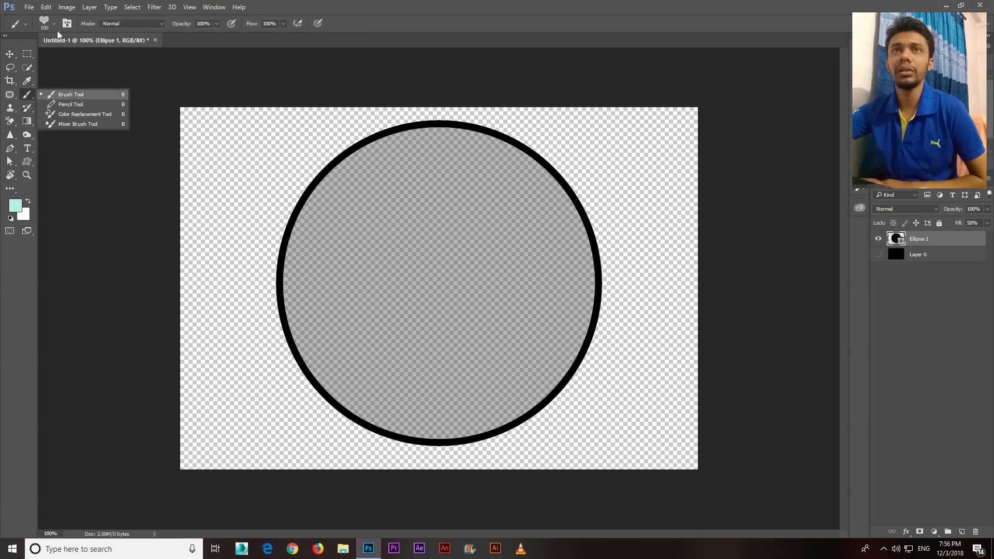
pyautogui.click(54, 23)
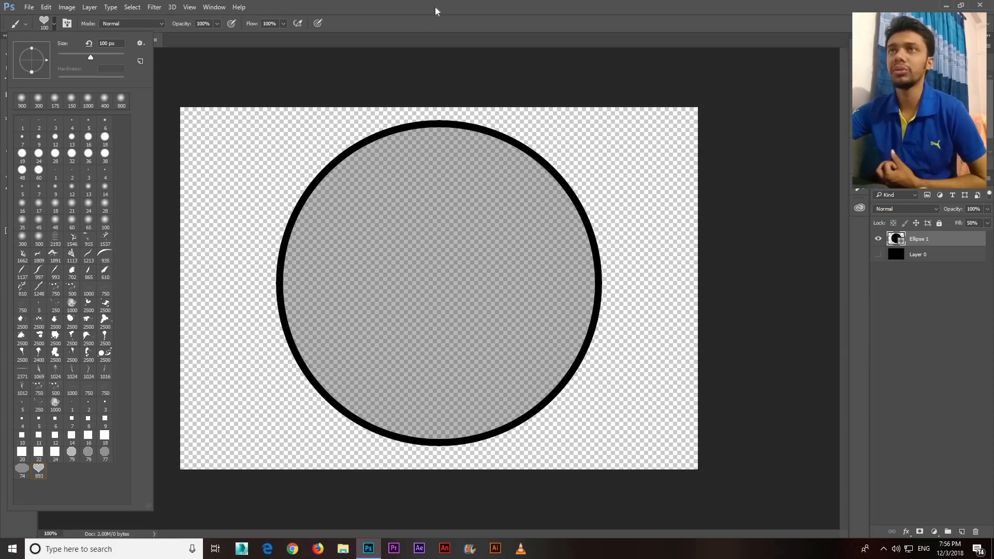
pyautogui.click(942, 344)
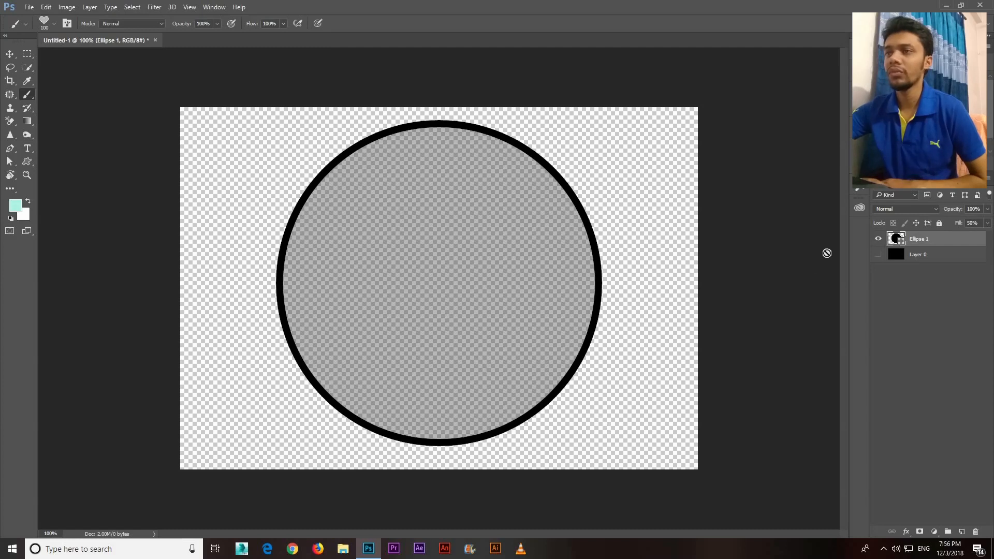
# Define the outlined circle as a new brush preset, accepting the suggested name
pyautogui.click(46, 7)
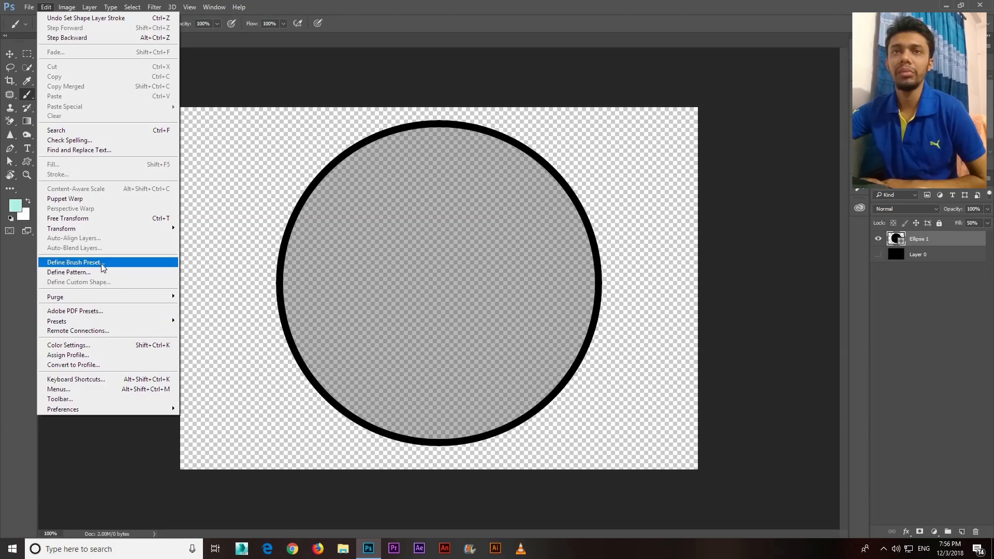
pyautogui.click(74, 262)
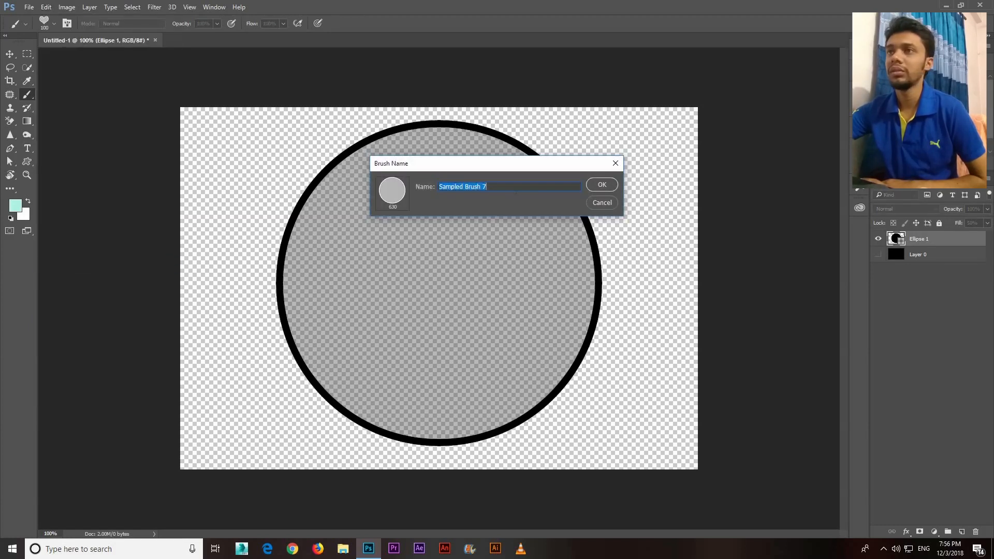
pyautogui.press('Return')
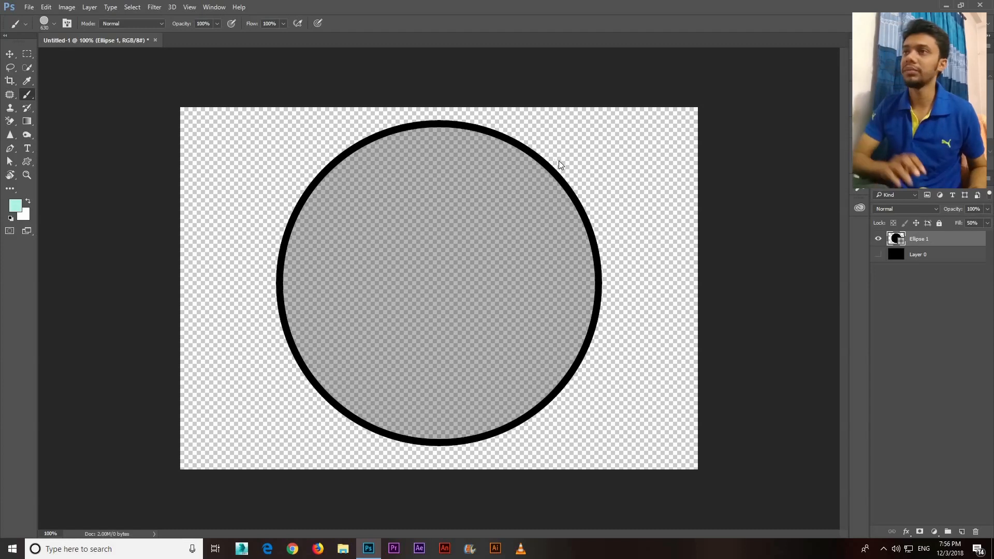
# Create a new 1000 x 700 px, 300 ppi RGB document with a black background and add an empty layer for painting with the Brush Tool
pyautogui.hotkey('ctrl', 'n')
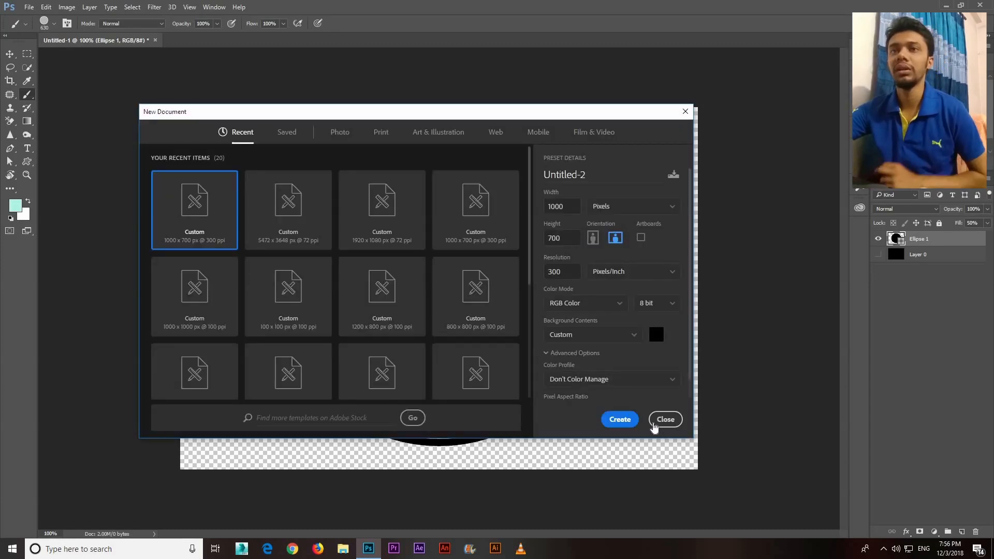
pyautogui.click(620, 419)
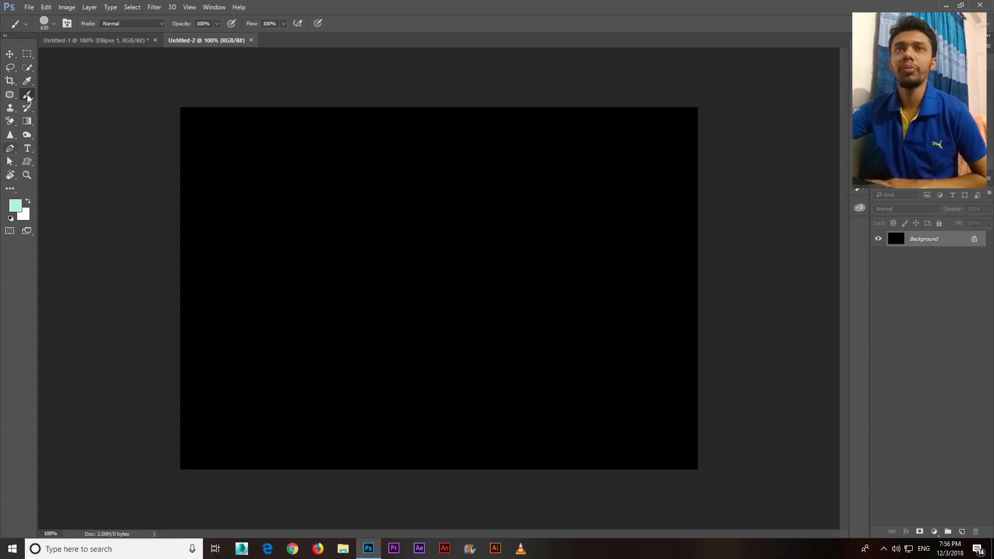
pyautogui.rightClick(26, 95)
pyautogui.click(61, 94)
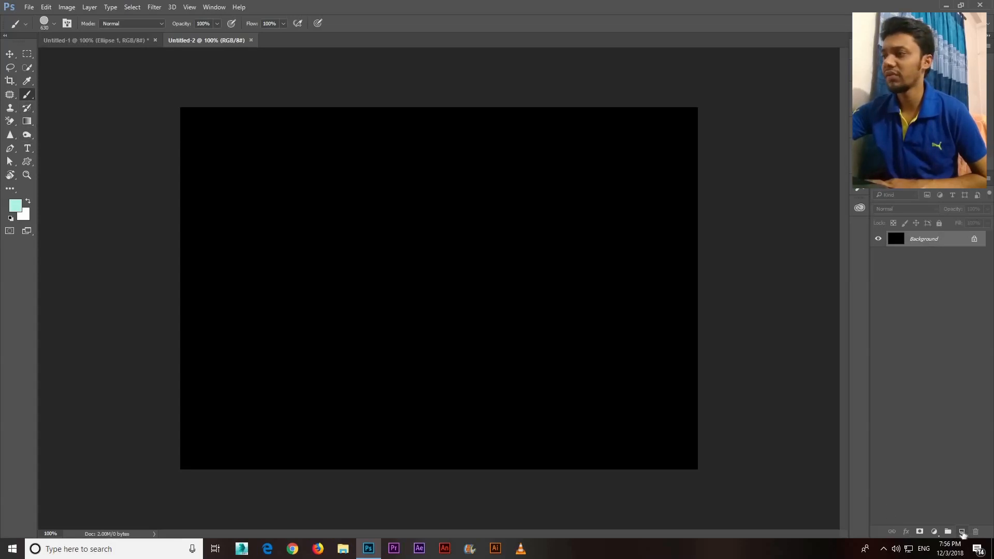
pyautogui.click(962, 534)
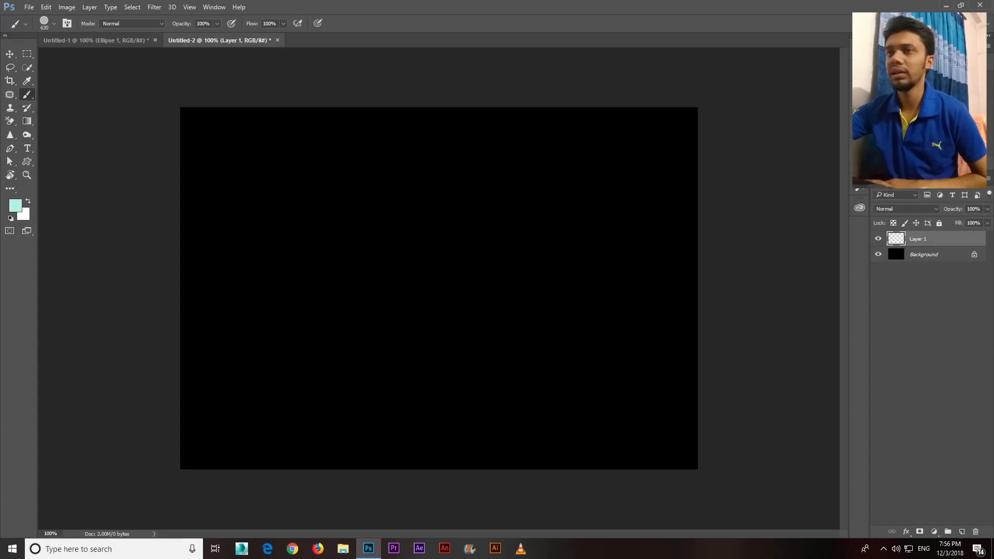
# Test the new circle brush at its original size with a single stamp and a wide stroke, undoing each
pyautogui.click(424, 277)
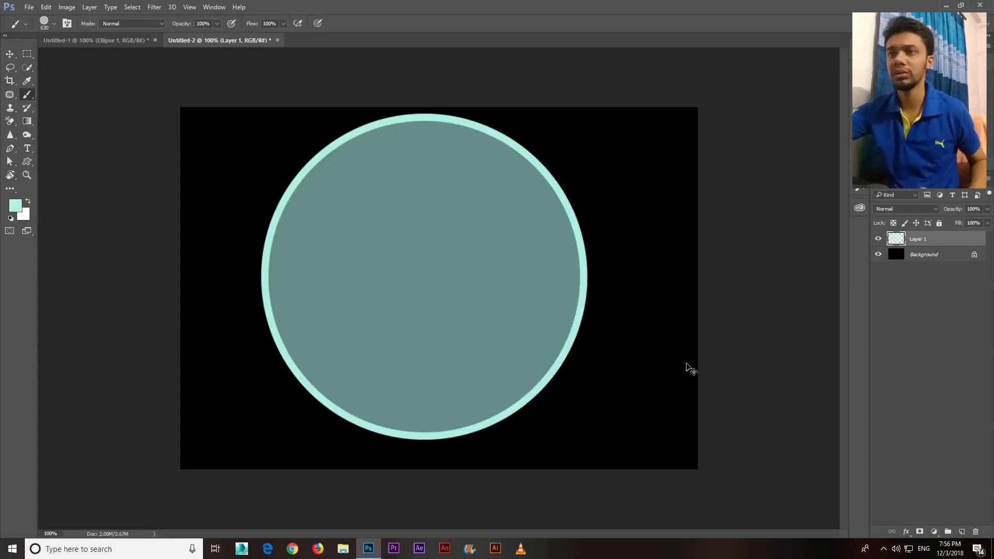
pyautogui.hotkey('ctrl', 'z')
pyautogui.moveTo(346, 304); pyautogui.dragTo(688, 413)
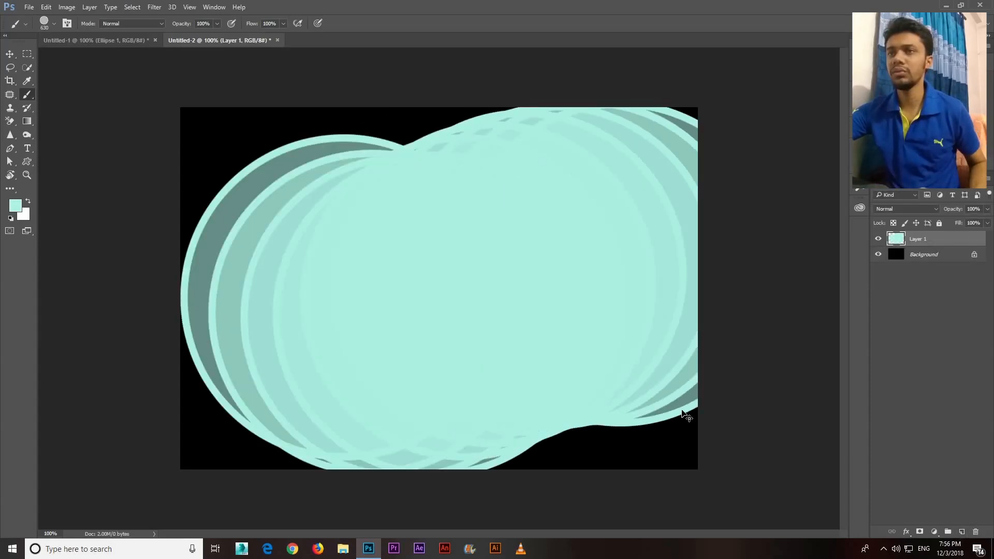
pyautogui.hotkey('ctrl', 'z')
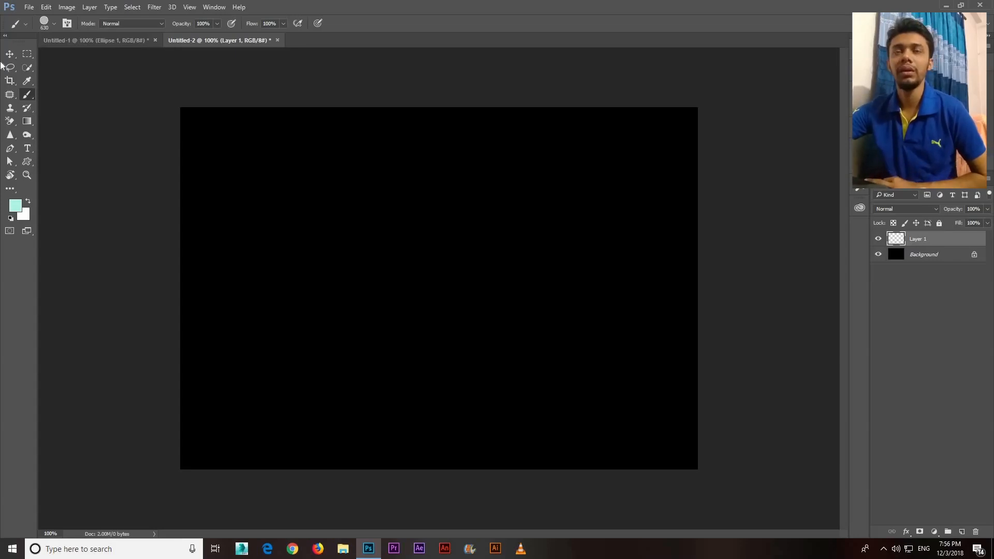
# Open the brush settings, set the brush size to 100 px, and paint and undo a curved test stroke
pyautogui.click(66, 23)
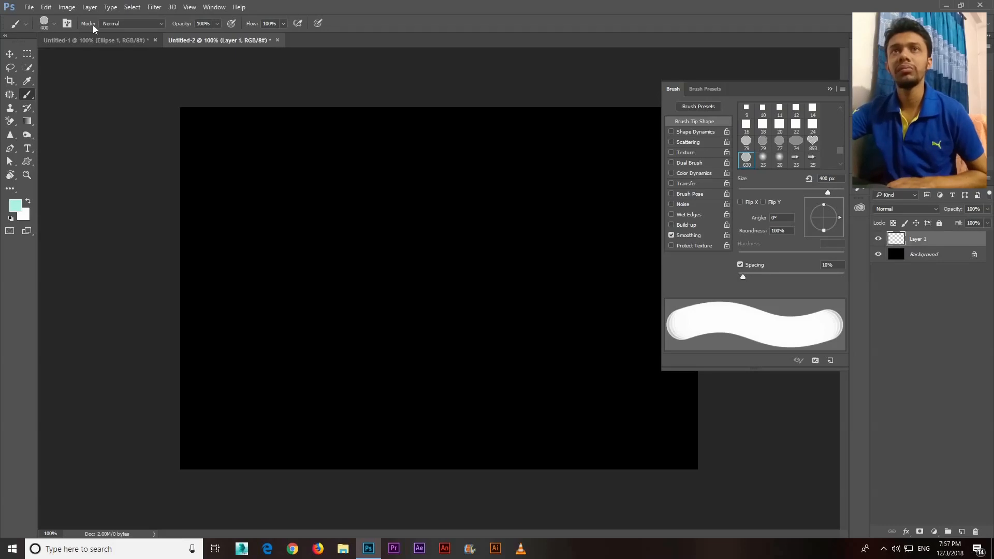
pyautogui.click(53, 24)
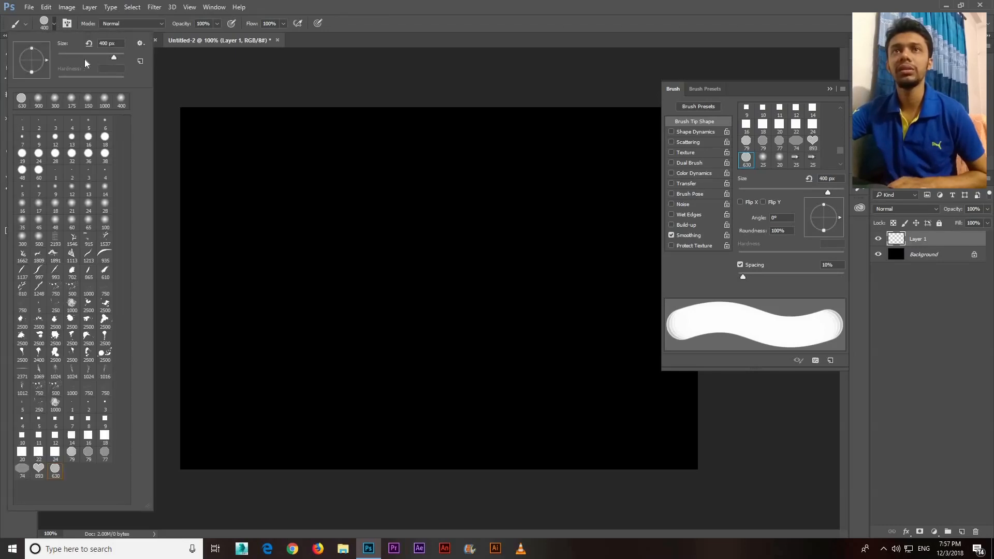
pyautogui.write('100')
pyautogui.press('Return')
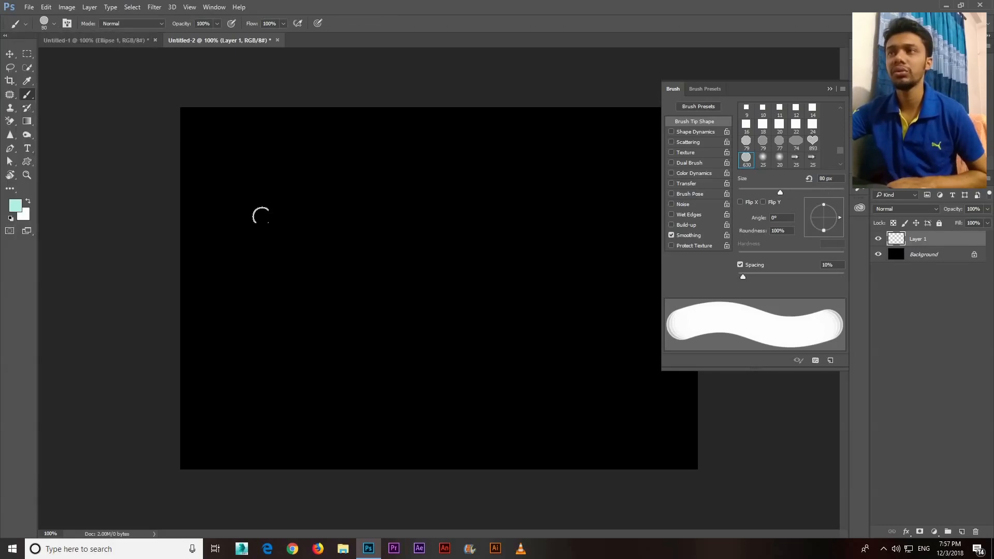
pyautogui.press('[')
pyautogui.press('[')
pyautogui.press('[')
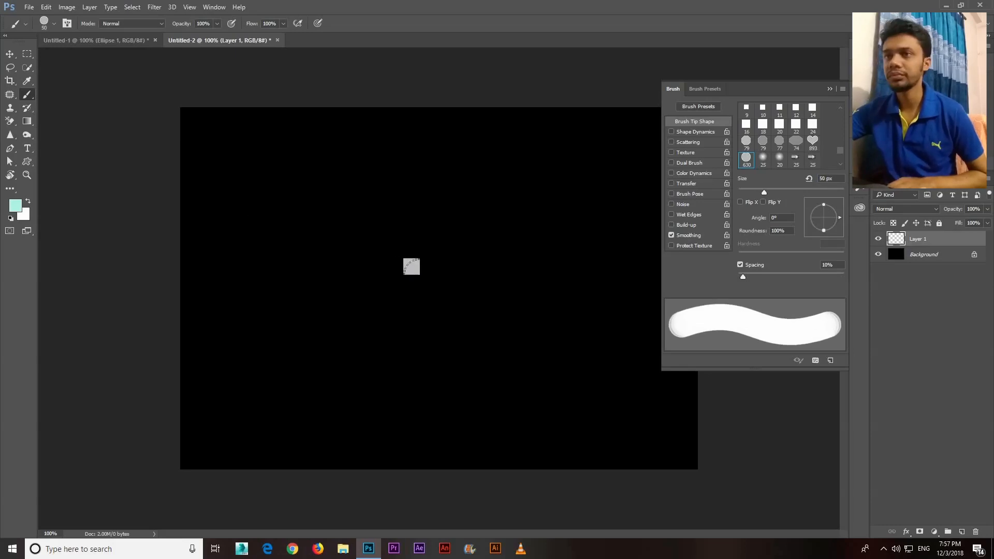
pyautogui.press(']')
pyautogui.press(']')
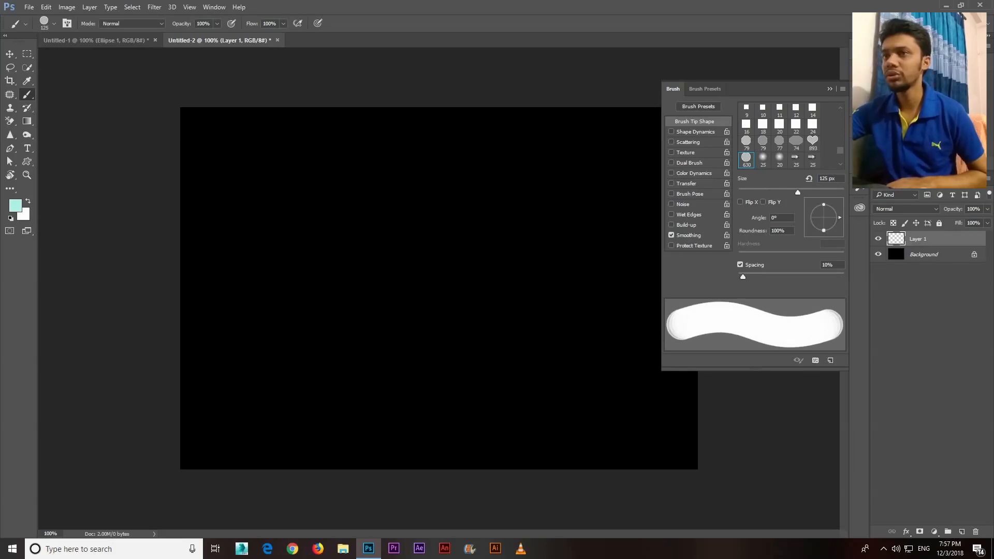
pyautogui.moveTo(238, 310)
pyautogui.mouseDown()
pyautogui.moveTo(367, 236)
pyautogui.moveTo(441, 306)
pyautogui.mouseUp()
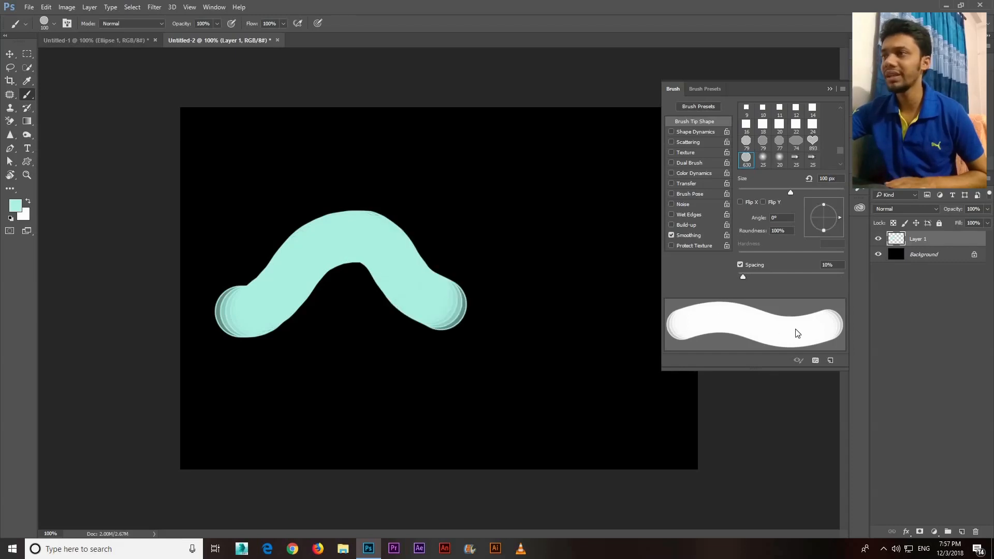
pyautogui.hotkey('ctrl', 'z')
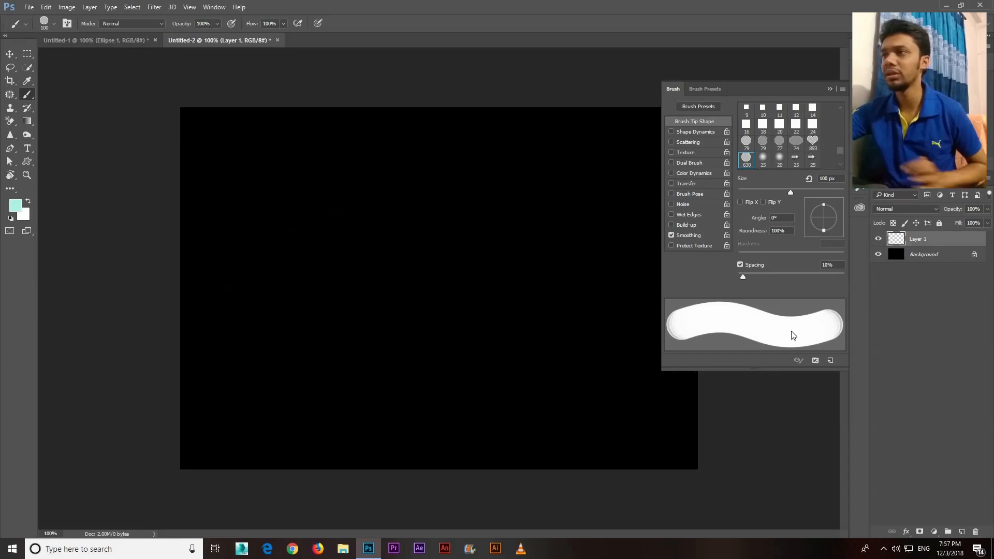
# Increase the brush tip spacing to 141%, then paint and undo a test stroke of separate circles
pyautogui.click(744, 278)
pyautogui.moveTo(784, 283)
pyautogui.mouseDown()
pyautogui.moveTo(759, 281)
pyautogui.moveTo(808, 284)
pyautogui.moveTo(799, 285)
pyautogui.mouseUp()
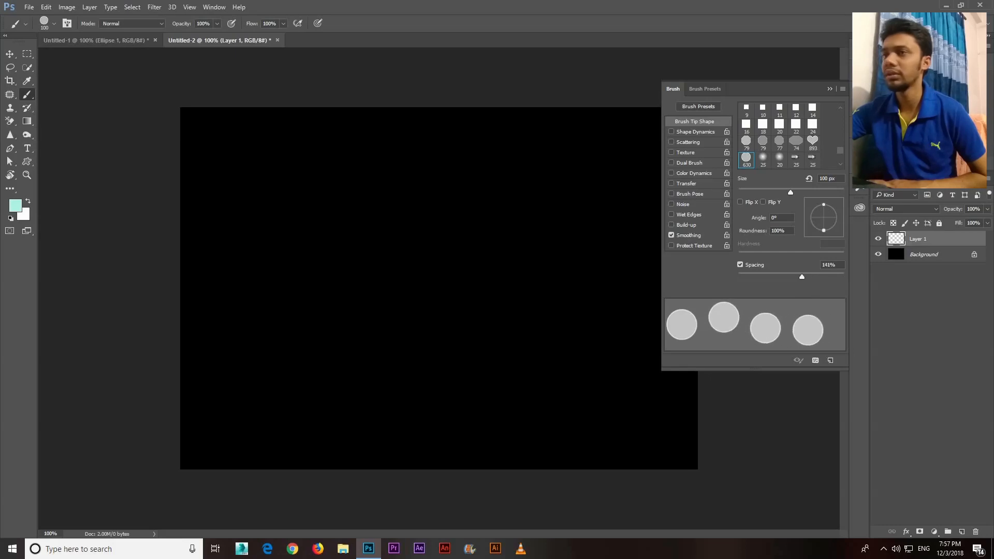
pyautogui.moveTo(289, 331)
pyautogui.mouseDown()
pyautogui.moveTo(337, 278)
pyautogui.moveTo(532, 314)
pyautogui.moveTo(545, 193)
pyautogui.moveTo(403, 175)
pyautogui.moveTo(262, 196)
pyautogui.mouseUp()
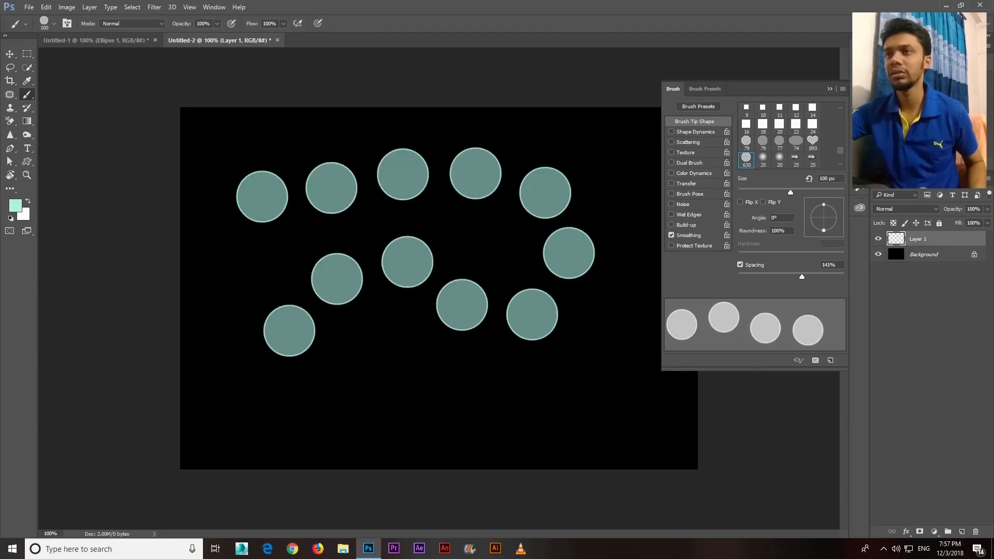
pyautogui.hotkey('ctrl', 'z')
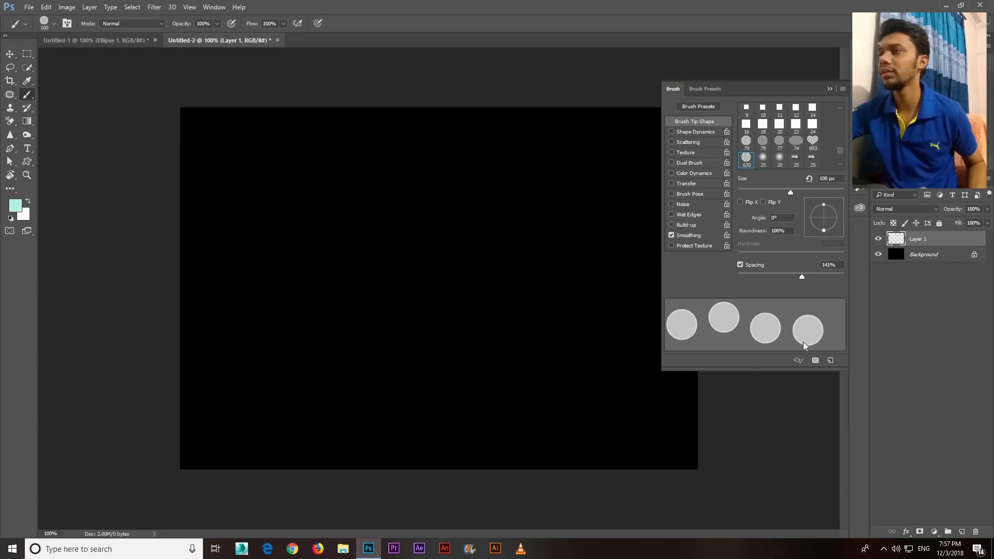
# Enable Shape Dynamics with a Size Jitter of 71% and try it with two test strokes, undoing both
pyautogui.click(691, 134)
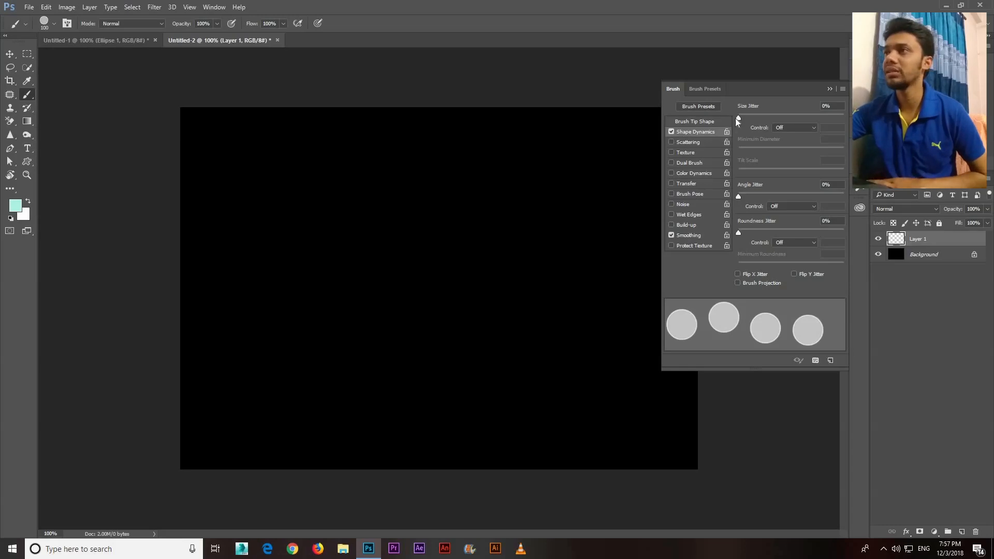
pyautogui.moveTo(738, 117); pyautogui.dragTo(813, 120)
pyautogui.moveTo(247, 194); pyautogui.dragTo(364, 228)
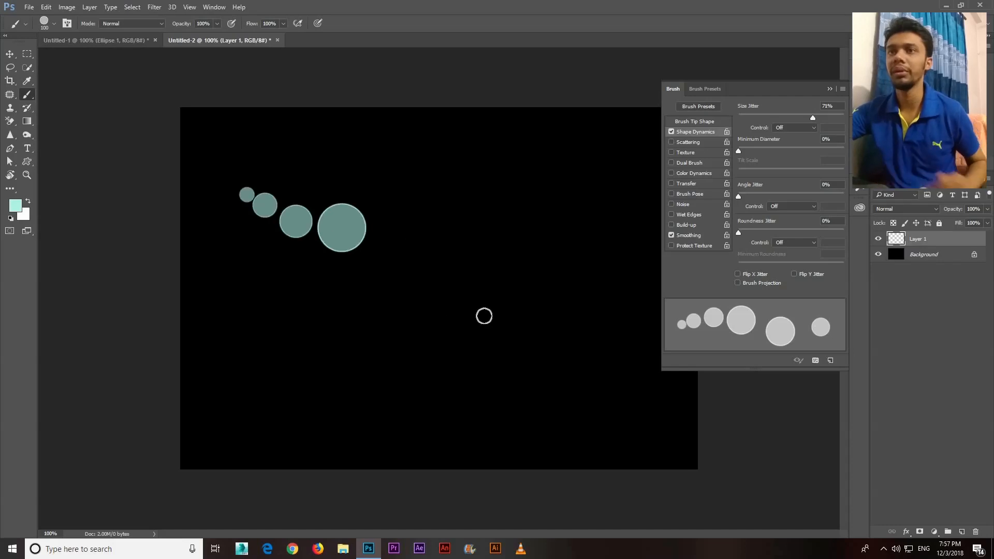
pyautogui.hotkey('ctrl', 'z')
pyautogui.moveTo(218, 158)
pyautogui.mouseDown()
pyautogui.moveTo(373, 268)
pyautogui.moveTo(595, 371)
pyautogui.mouseUp()
pyautogui.hotkey('ctrl', 'z')
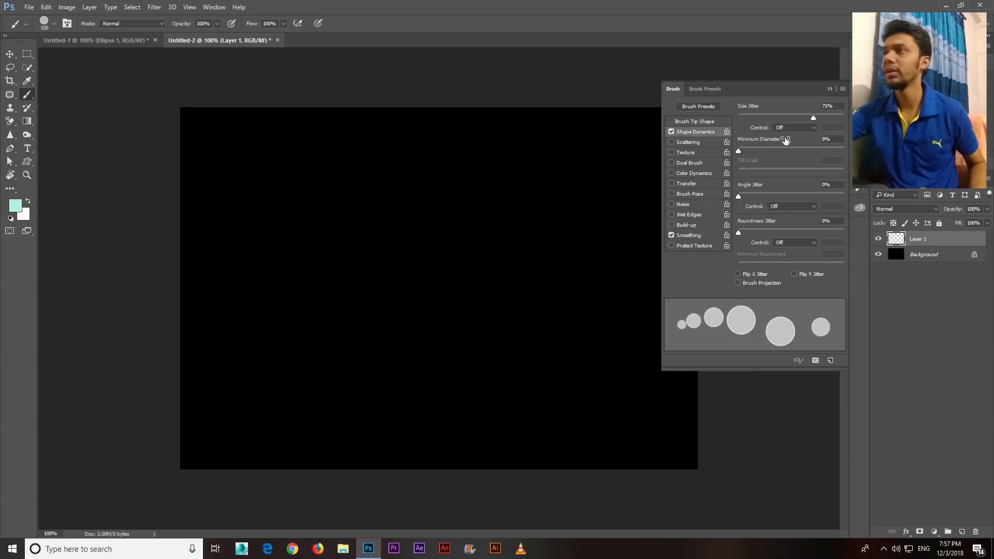
# Set the Size Jitter to 100% and Minimum Diameter to 29%, then paint and undo a test stroke
pyautogui.moveTo(813, 117); pyautogui.dragTo(844, 117)
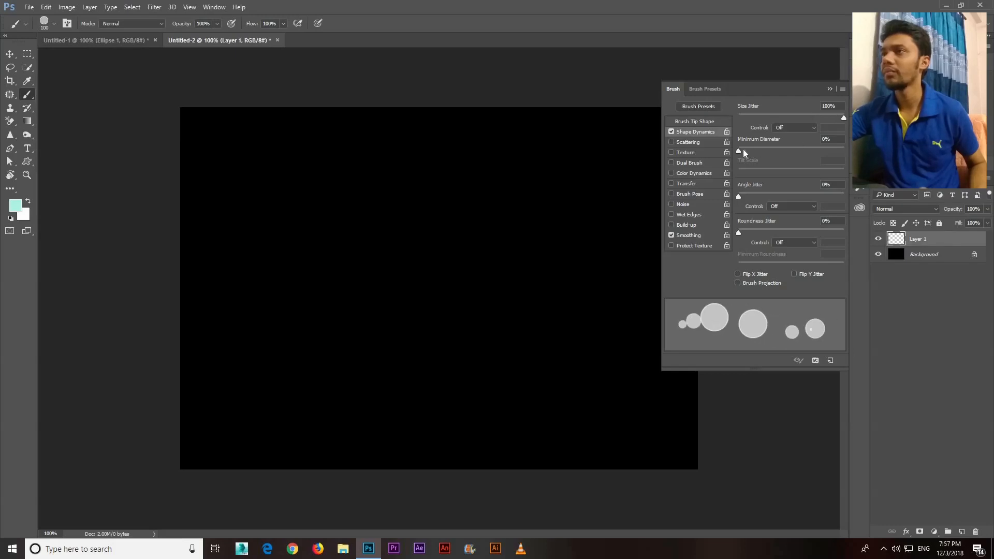
pyautogui.moveTo(738, 151)
pyautogui.mouseDown()
pyautogui.moveTo(804, 157)
pyautogui.moveTo(753, 158)
pyautogui.moveTo(769, 160)
pyautogui.mouseUp()
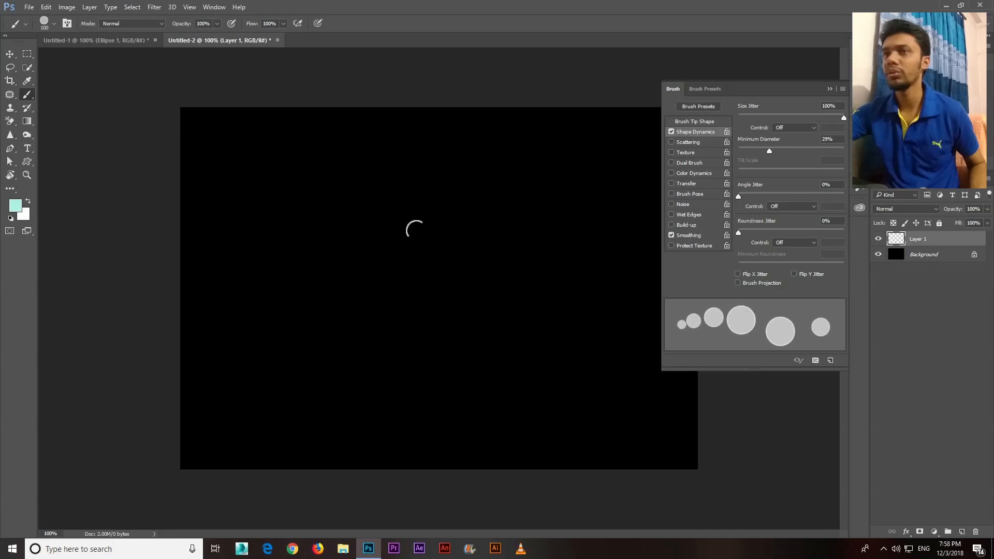
pyautogui.moveTo(262, 142); pyautogui.dragTo(526, 373)
pyautogui.hotkey('ctrl', 'z')
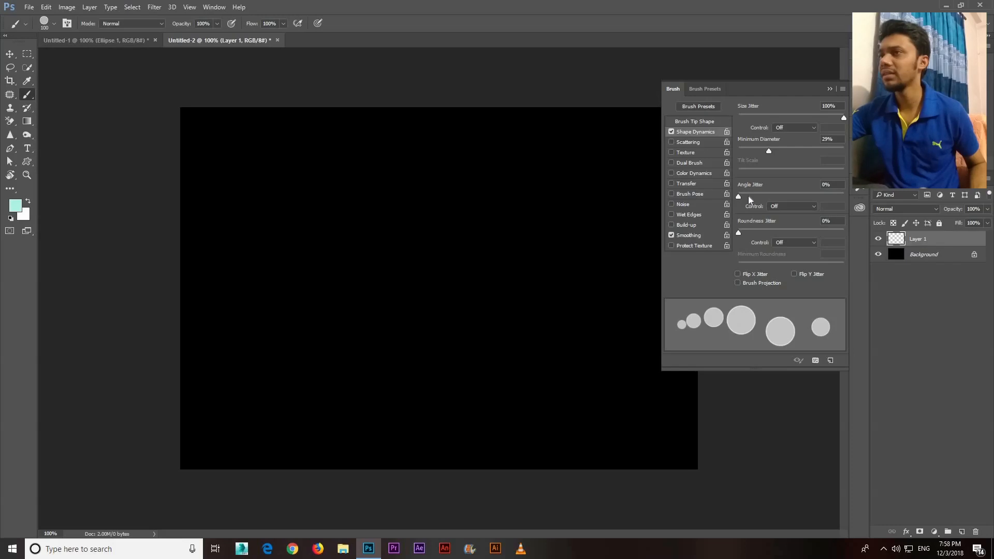
# Try out the Angle Jitter and Roundness Jitter settings, returning both to 0%
pyautogui.moveTo(748, 200)
pyautogui.mouseDown()
pyautogui.moveTo(797, 200)
pyautogui.moveTo(766, 199)
pyautogui.mouseUp()
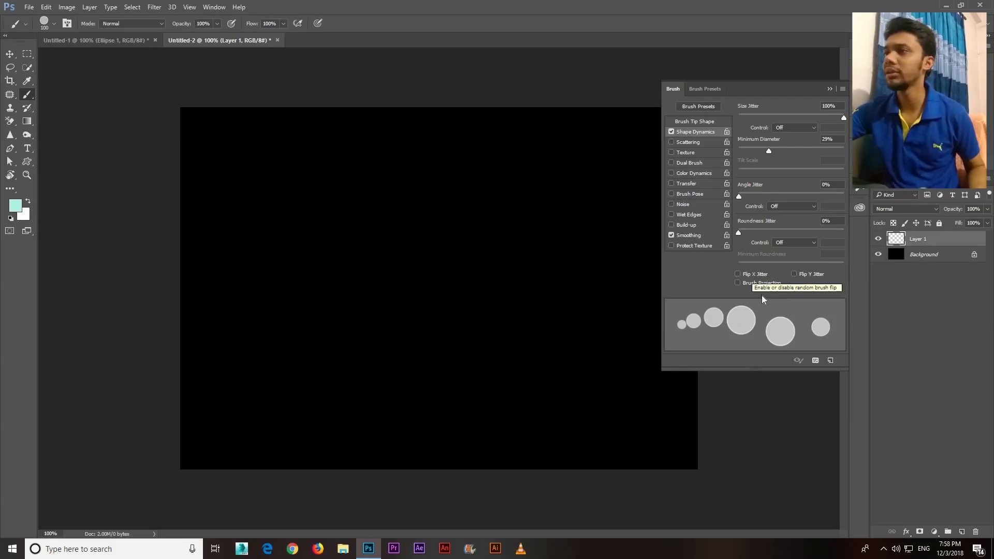
pyautogui.moveTo(739, 233)
pyautogui.mouseDown()
pyautogui.moveTo(824, 235)
pyautogui.moveTo(661, 254)
pyautogui.mouseUp()
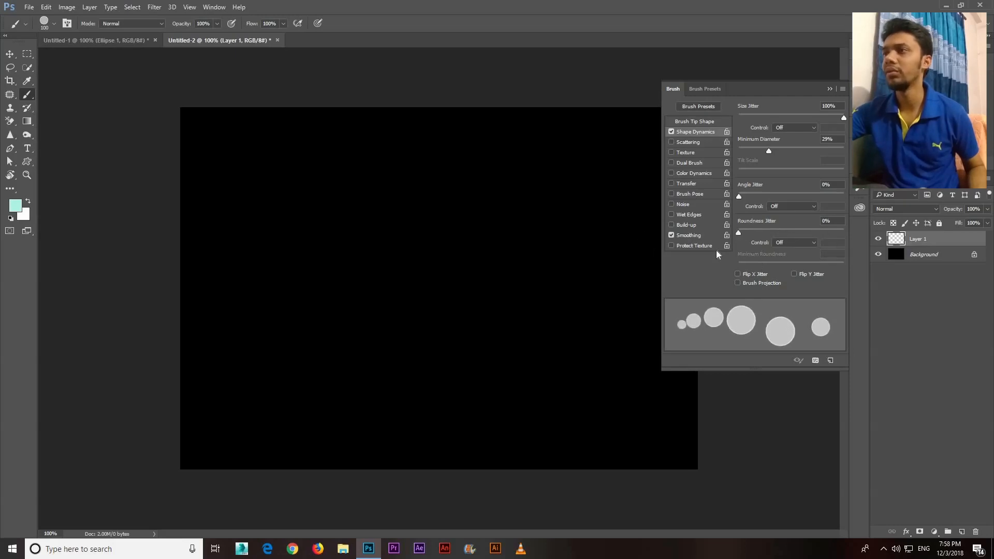
# Enable Scattering for the brush, then paint and undo a winding test stroke across the canvas
pyautogui.click(692, 143)
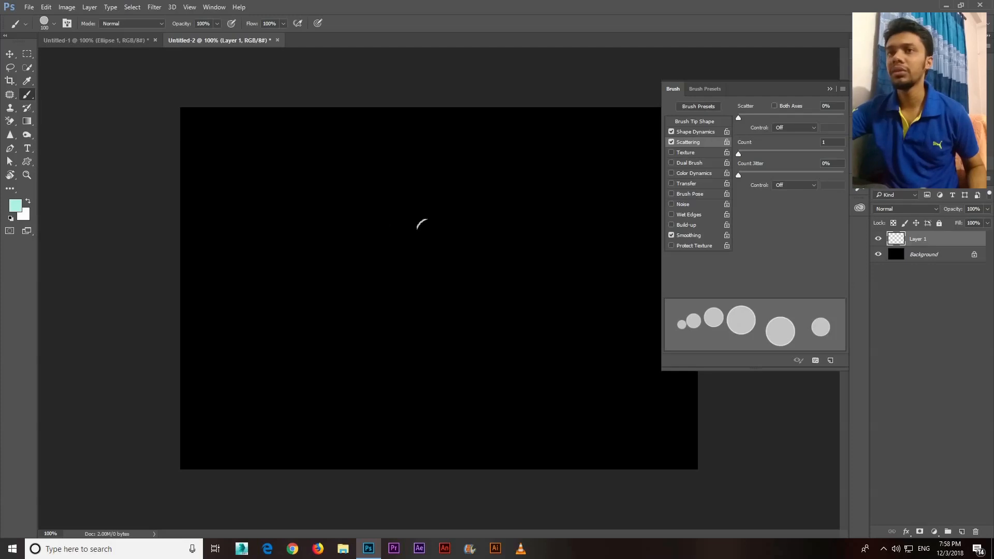
pyautogui.moveTo(422, 224)
pyautogui.mouseDown()
pyautogui.moveTo(441, 290)
pyautogui.moveTo(508, 324)
pyautogui.moveTo(511, 347)
pyautogui.moveTo(509, 177)
pyautogui.moveTo(580, 246)
pyautogui.moveTo(587, 315)
pyautogui.moveTo(547, 413)
pyautogui.moveTo(374, 415)
pyautogui.mouseUp()
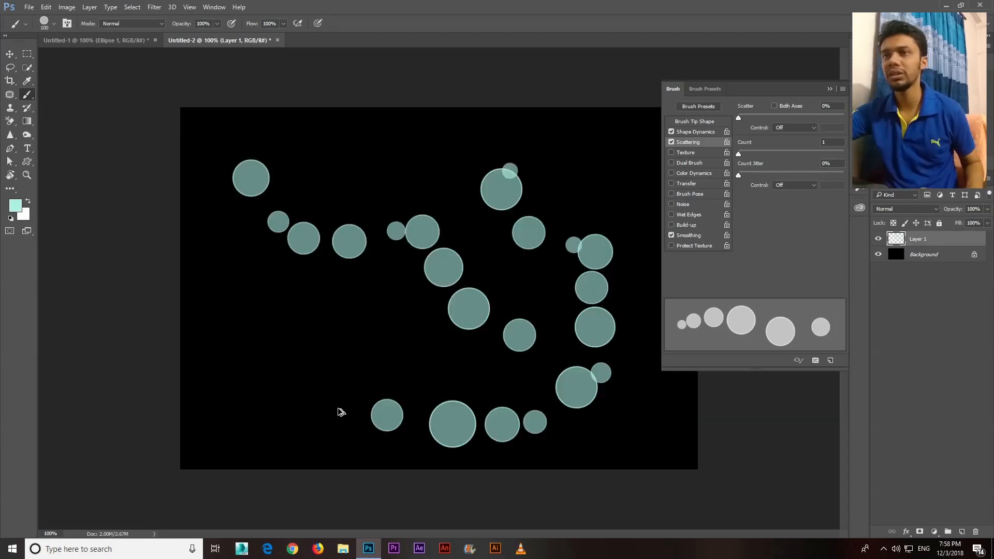
pyautogui.hotkey('ctrl', 'z')
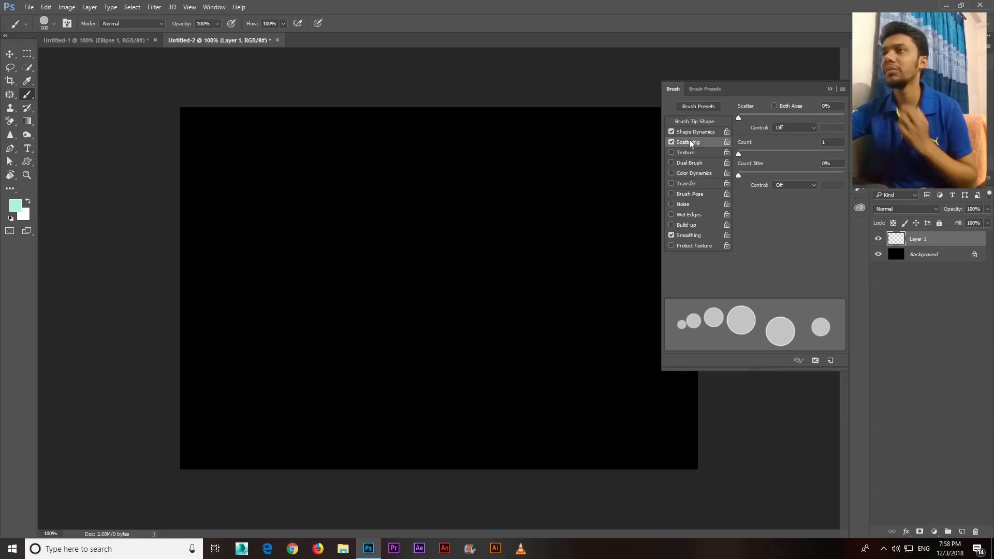
# Set Scatter to 534% and Count to 2, and paint scattered circles diagonally across the canvas after undoing two trial strokes
pyautogui.moveTo(756, 117); pyautogui.dragTo(803, 117)
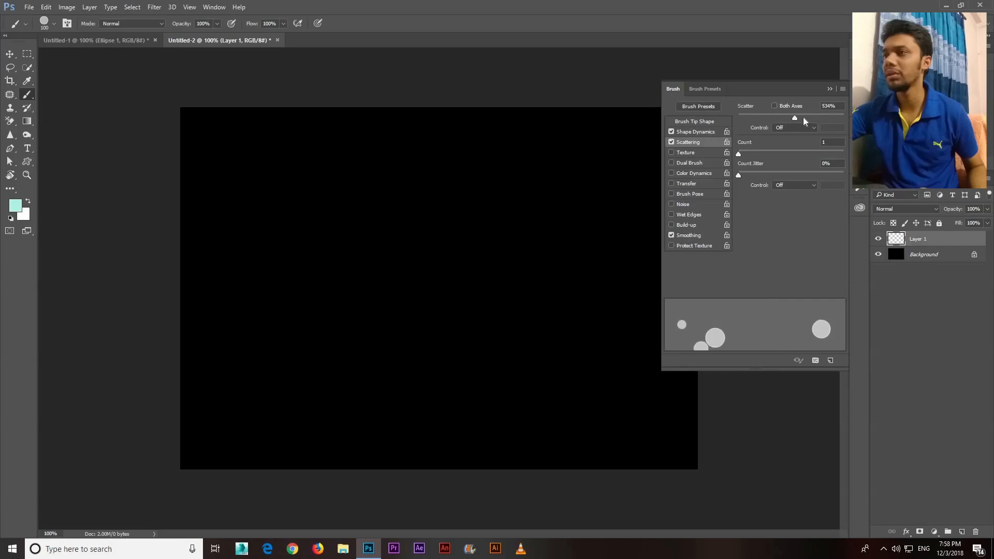
pyautogui.click(744, 154)
pyautogui.moveTo(275, 207); pyautogui.dragTo(495, 326)
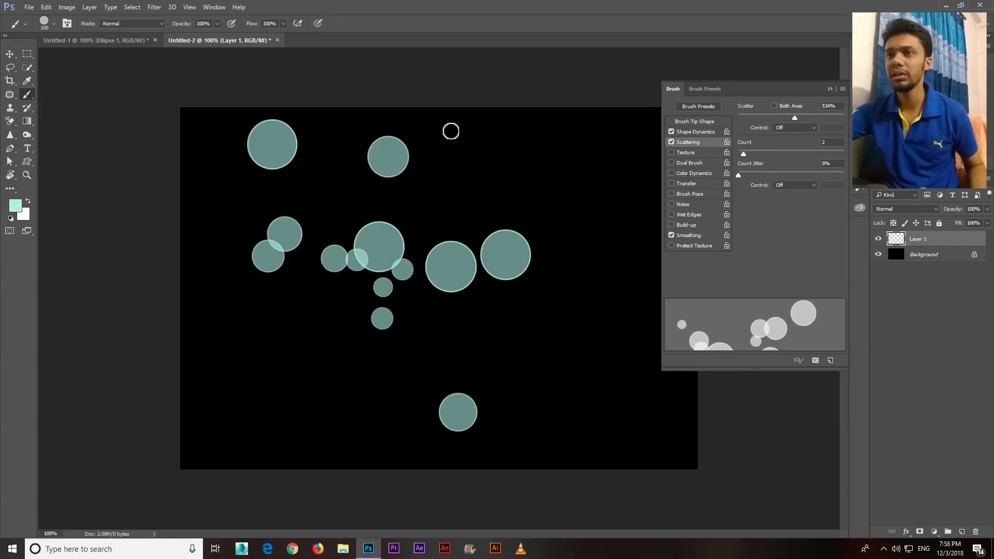
pyautogui.hotkey('ctrl', 'z')
pyautogui.moveTo(451, 131)
pyautogui.mouseDown()
pyautogui.moveTo(517, 187)
pyautogui.moveTo(589, 300)
pyautogui.moveTo(561, 457)
pyautogui.mouseUp()
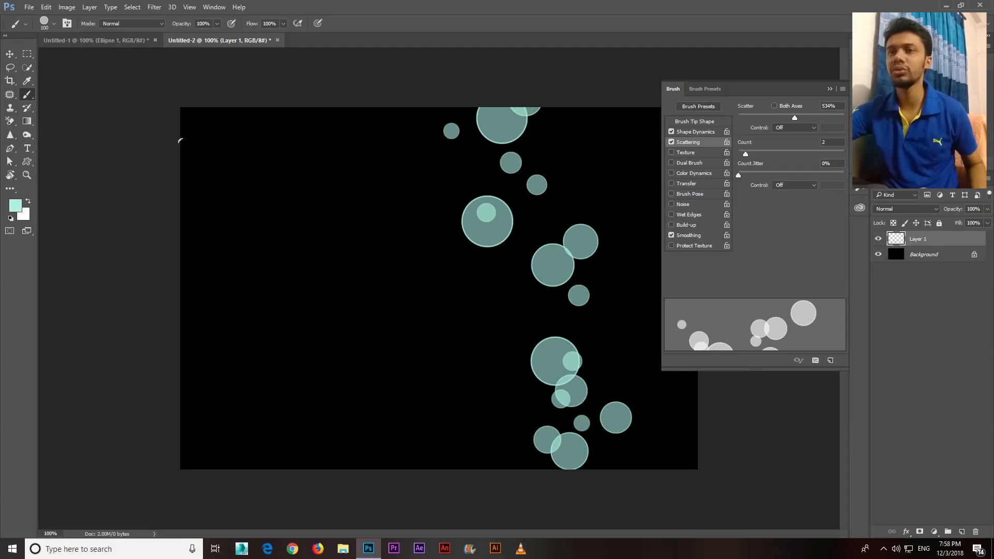
pyautogui.hotkey('ctrl', 'z')
pyautogui.moveTo(284, 240)
pyautogui.mouseDown()
pyautogui.moveTo(484, 289)
pyautogui.moveTo(631, 425)
pyautogui.moveTo(607, 414)
pyautogui.mouseUp()
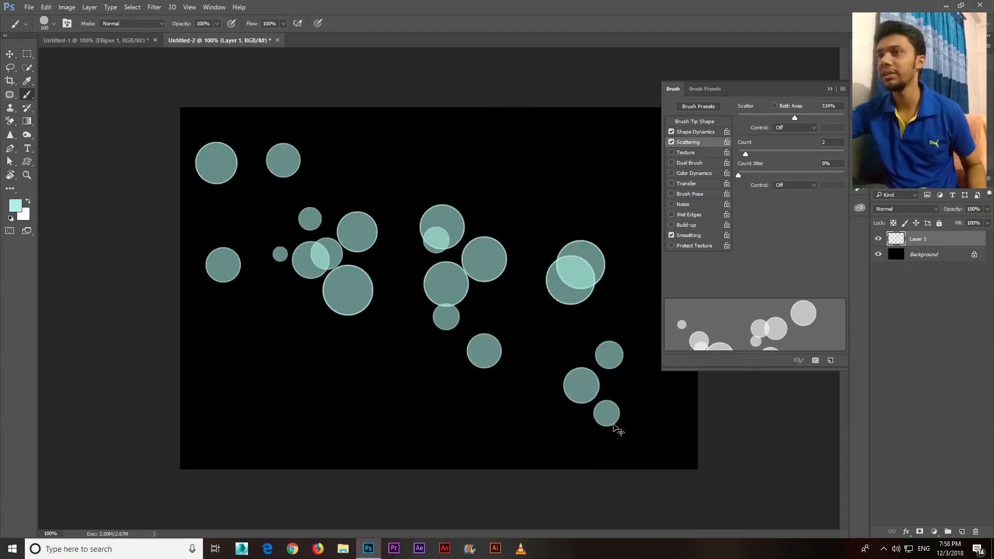
# Undo the scattered circles stroke, enable Transfer for the brush, and set Opacity Jitter to 57% and Flow Jitter to 42%
pyautogui.hotkey('ctrl', 'z')
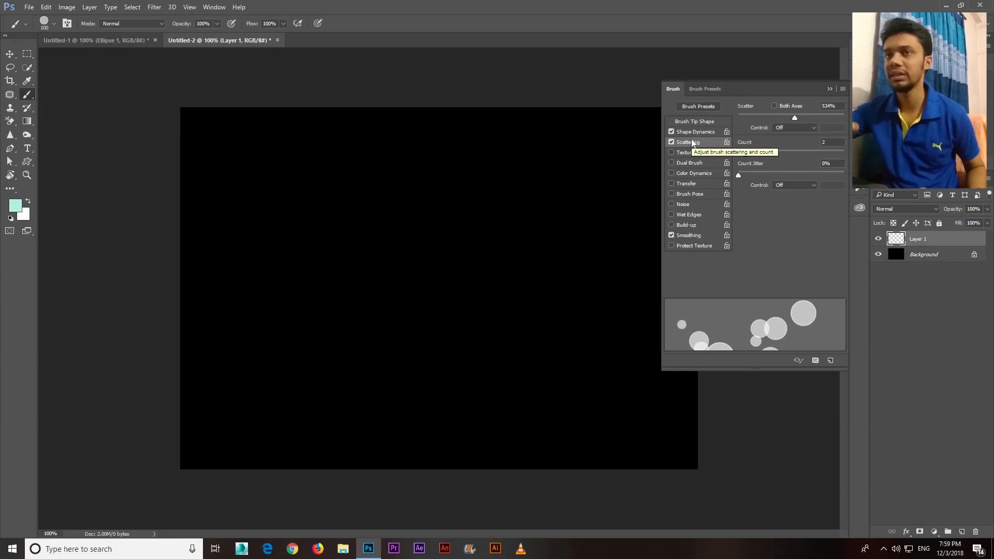
pyautogui.click(684, 185)
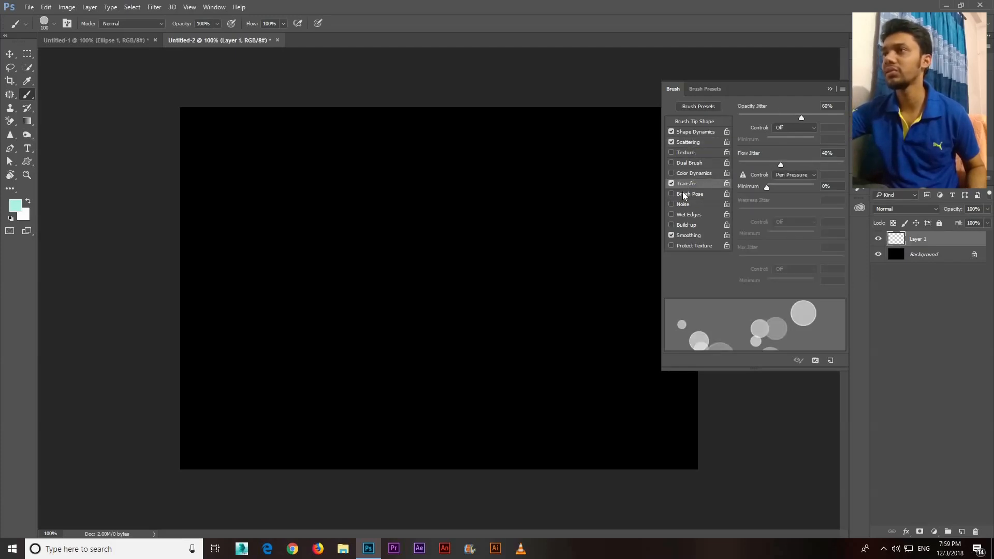
pyautogui.click(736, 122)
pyautogui.click(753, 120)
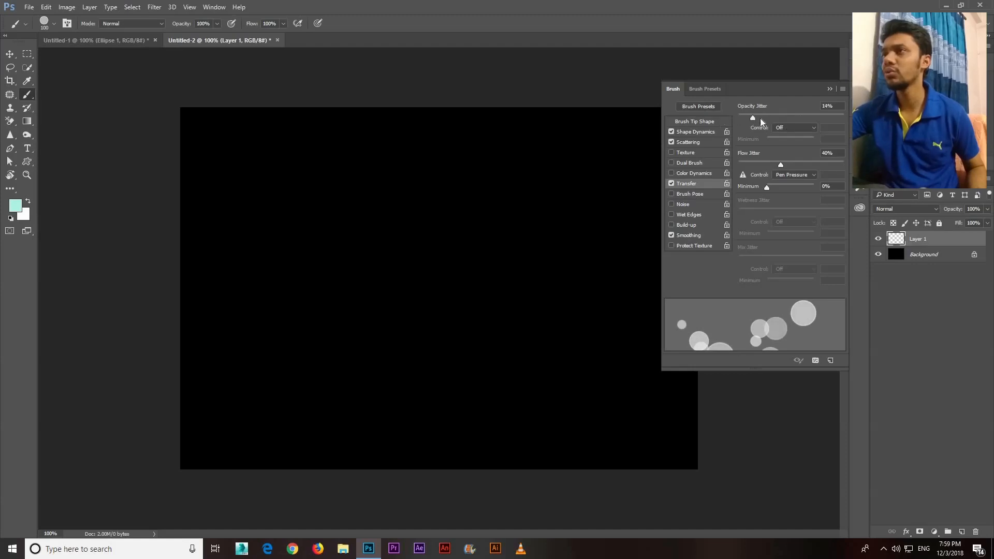
pyautogui.click(798, 118)
pyautogui.moveTo(779, 164); pyautogui.dragTo(781, 164)
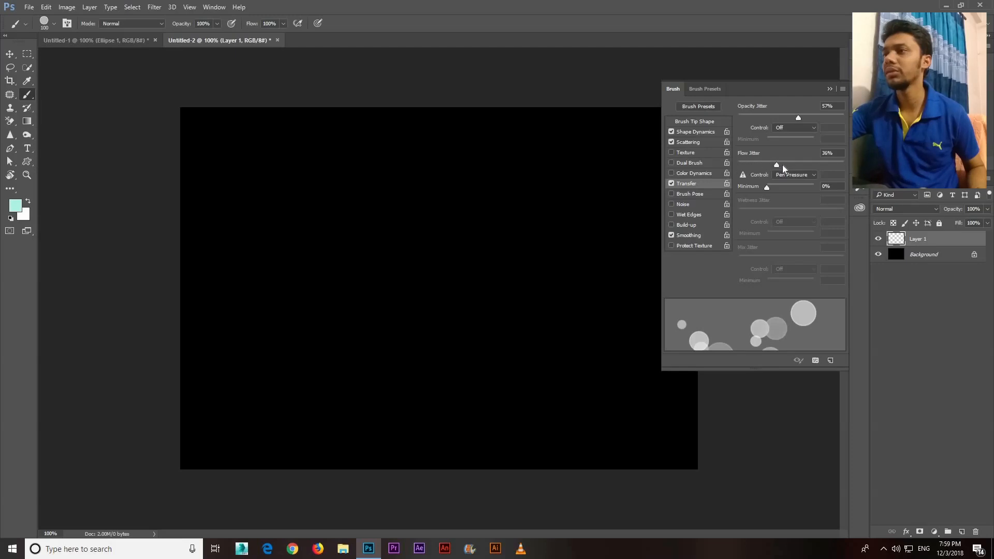
# Compare diagonal test strokes with Transfer on and off, undoing each stroke and leaving Transfer enabled
pyautogui.moveTo(480, 306)
pyautogui.mouseDown()
pyautogui.moveTo(477, 291)
pyautogui.moveTo(500, 331)
pyautogui.mouseUp()
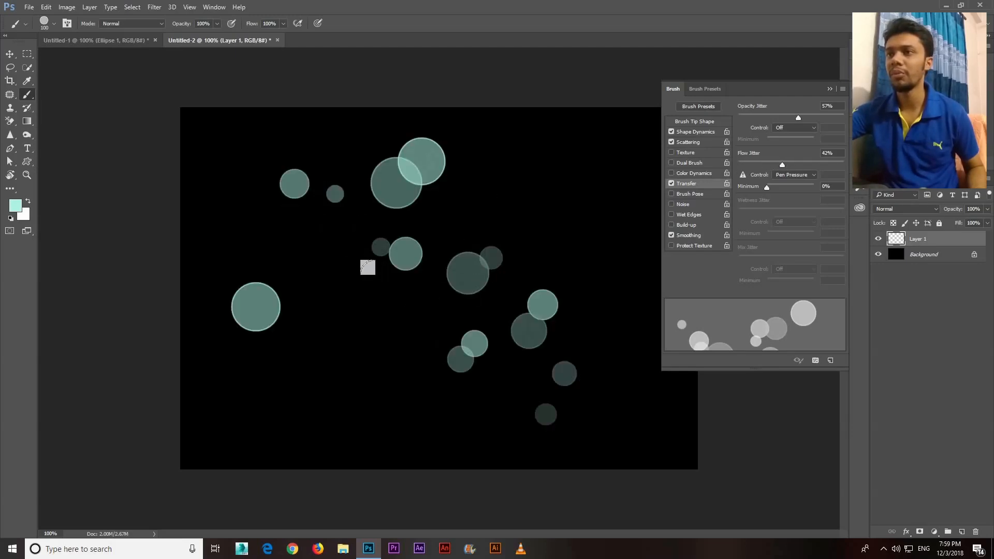
pyautogui.hotkey('ctrl', 'z')
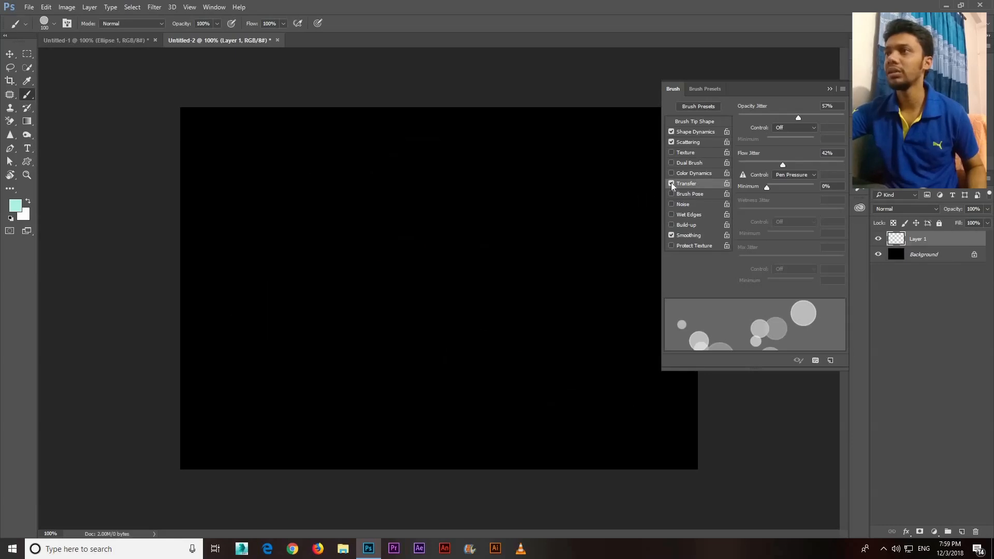
pyautogui.click(672, 184)
pyautogui.moveTo(326, 194)
pyautogui.mouseDown()
pyautogui.moveTo(473, 290)
pyautogui.moveTo(524, 403)
pyautogui.moveTo(549, 425)
pyautogui.mouseUp()
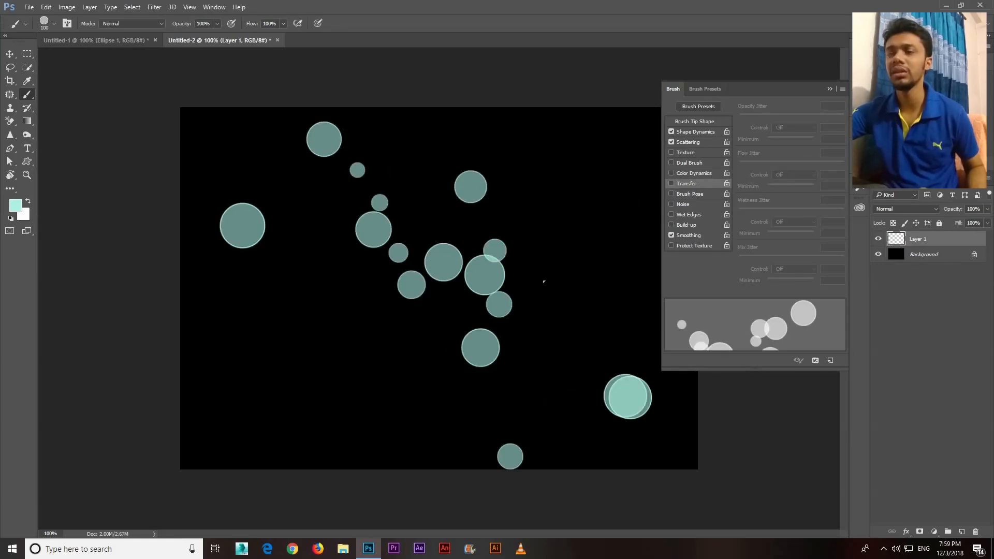
pyautogui.hotkey('ctrl', 'z')
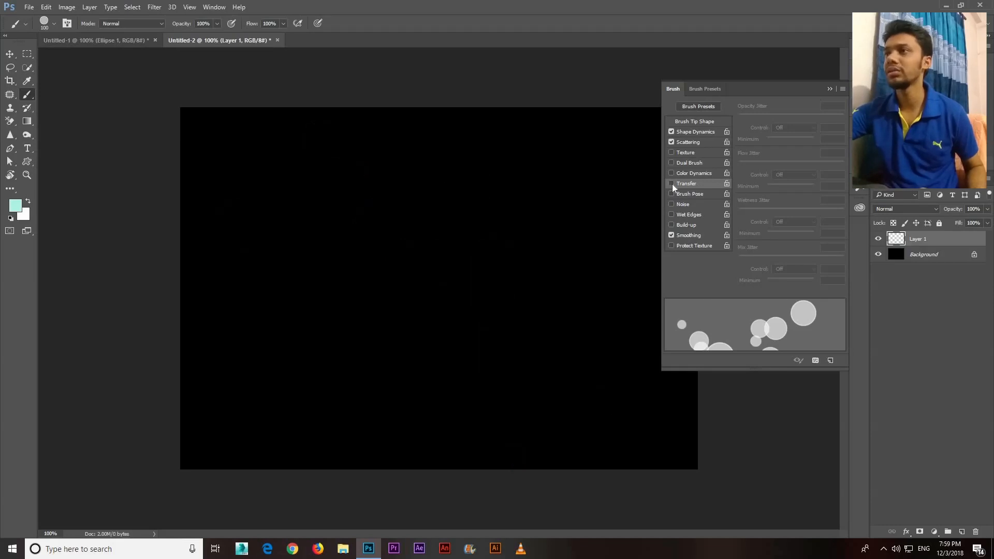
pyautogui.click(672, 185)
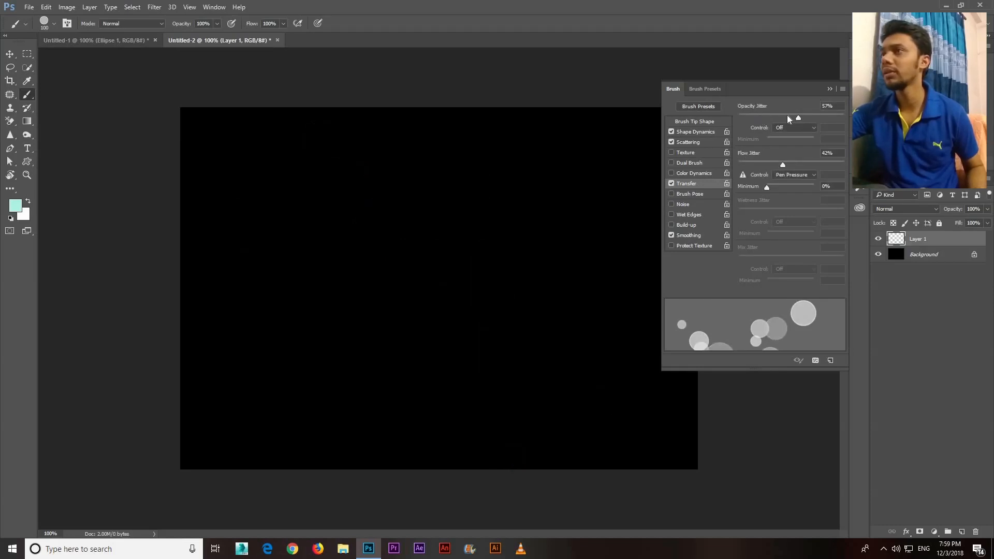
# Set Flow Jitter to 54% and Opacity Jitter to 60%, undoing a test stroke in between, and close the brush settings
pyautogui.moveTo(799, 118); pyautogui.dragTo(814, 118)
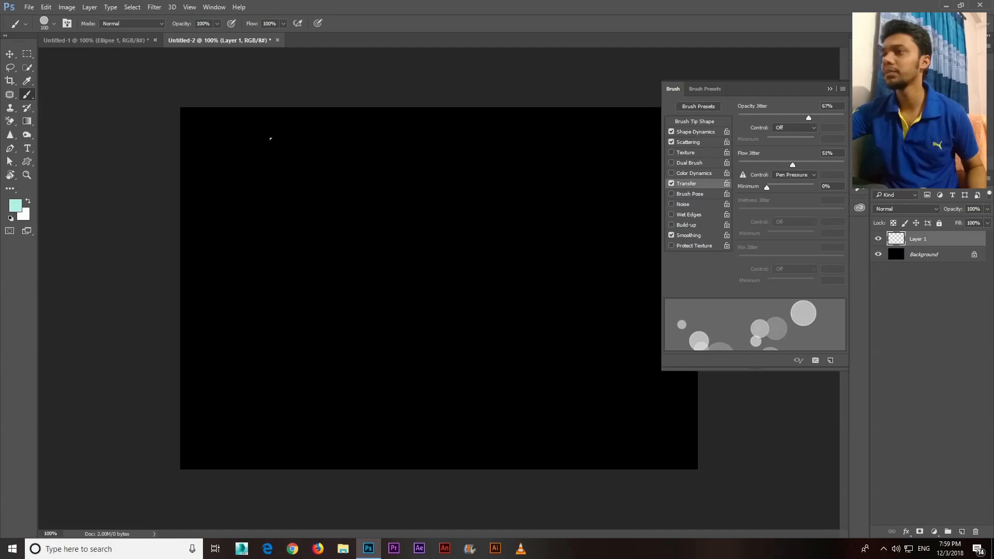
pyautogui.moveTo(391, 257)
pyautogui.mouseDown()
pyautogui.moveTo(495, 325)
pyautogui.moveTo(550, 387)
pyautogui.moveTo(392, 320)
pyautogui.mouseUp()
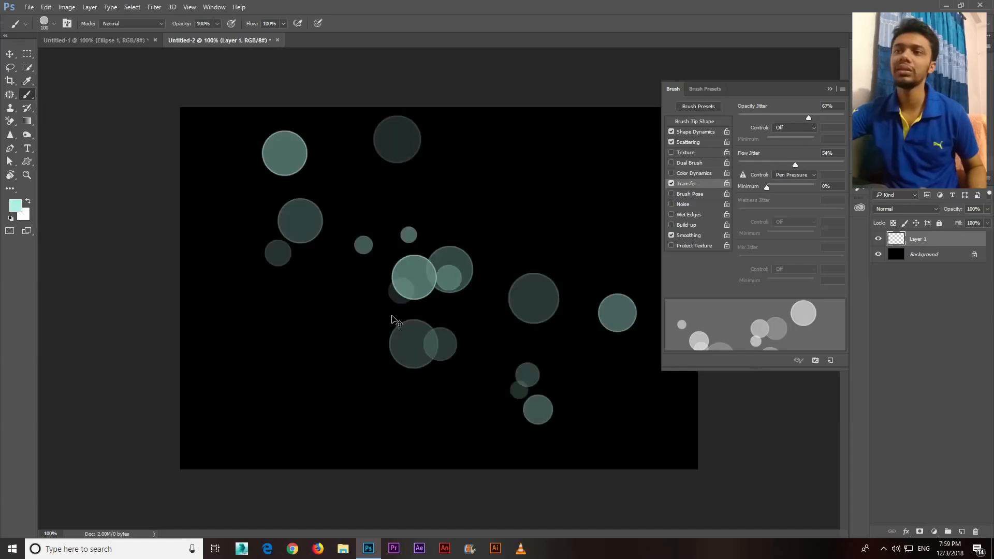
pyautogui.hotkey('ctrl', 'z')
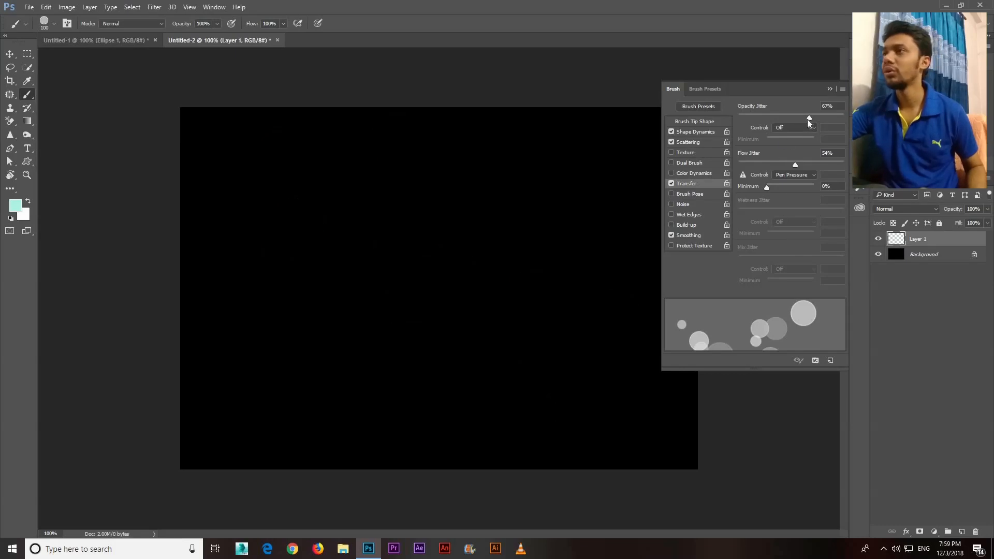
pyautogui.moveTo(808, 118); pyautogui.dragTo(802, 118)
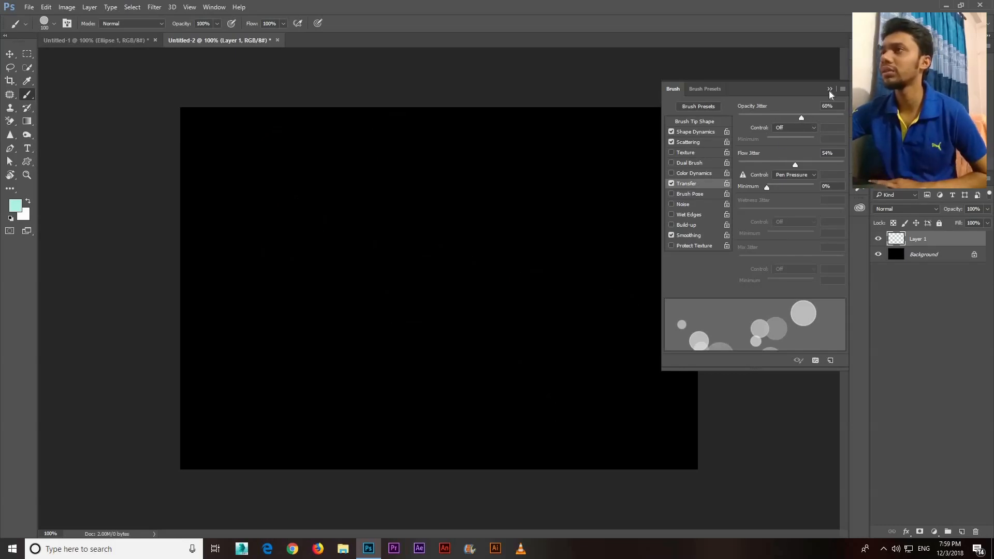
pyautogui.press('F5')
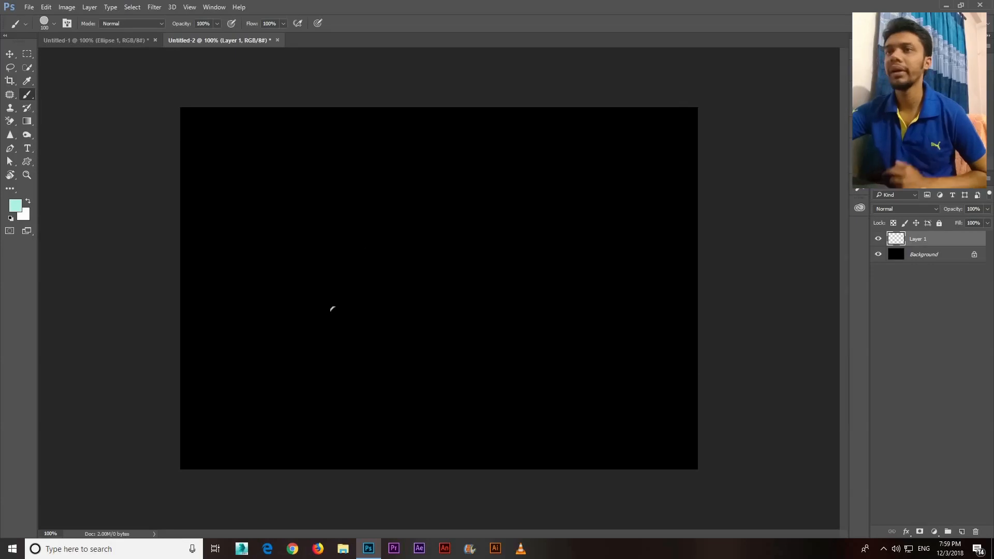
# Set the foreground colour to light pink f2bcaf, then paint a test stroke across the canvas and undo it
pyautogui.click(11, 205)
pyautogui.click(795, 249)
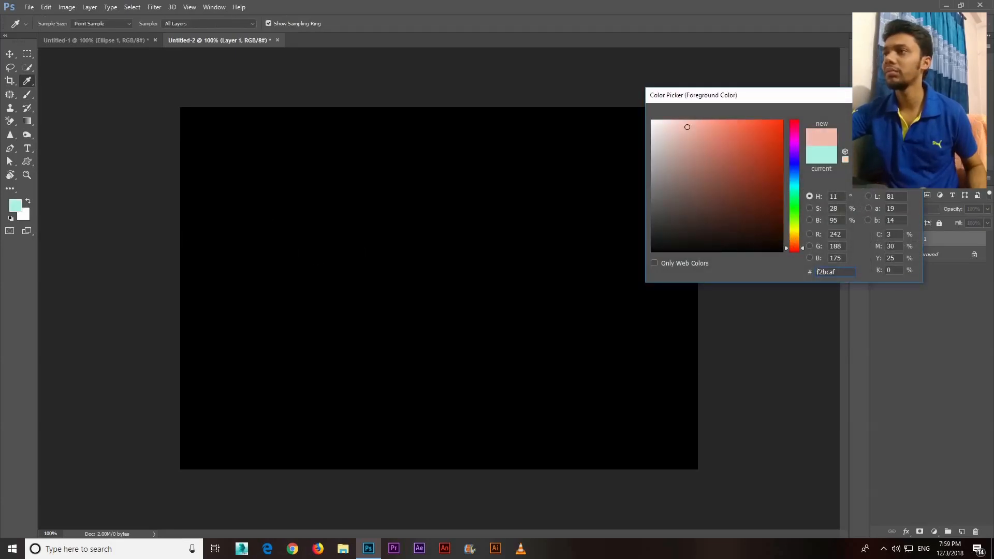
pyautogui.press('Return')
pyautogui.press('b')
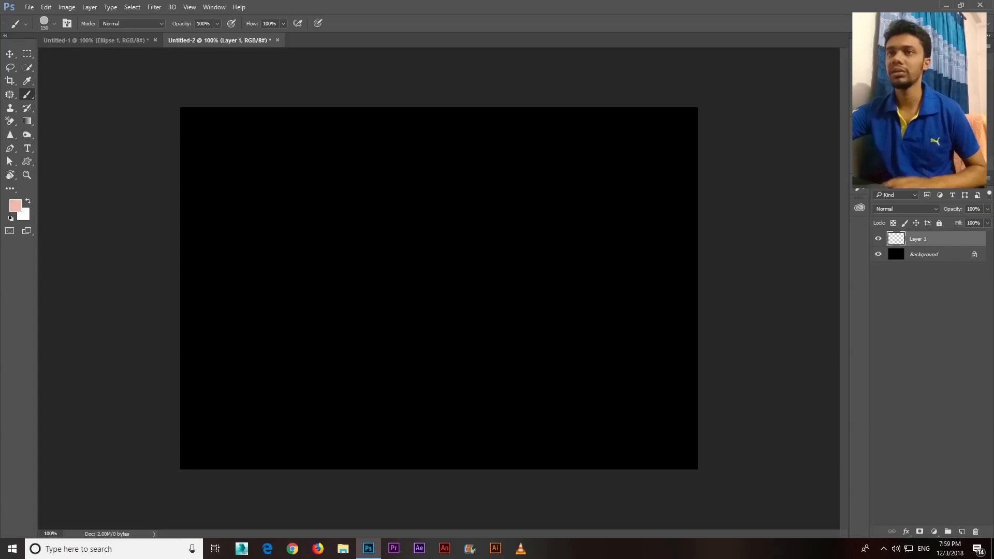
pyautogui.moveTo(282, 156)
pyautogui.mouseDown()
pyautogui.moveTo(544, 295)
pyautogui.moveTo(637, 372)
pyautogui.mouseUp()
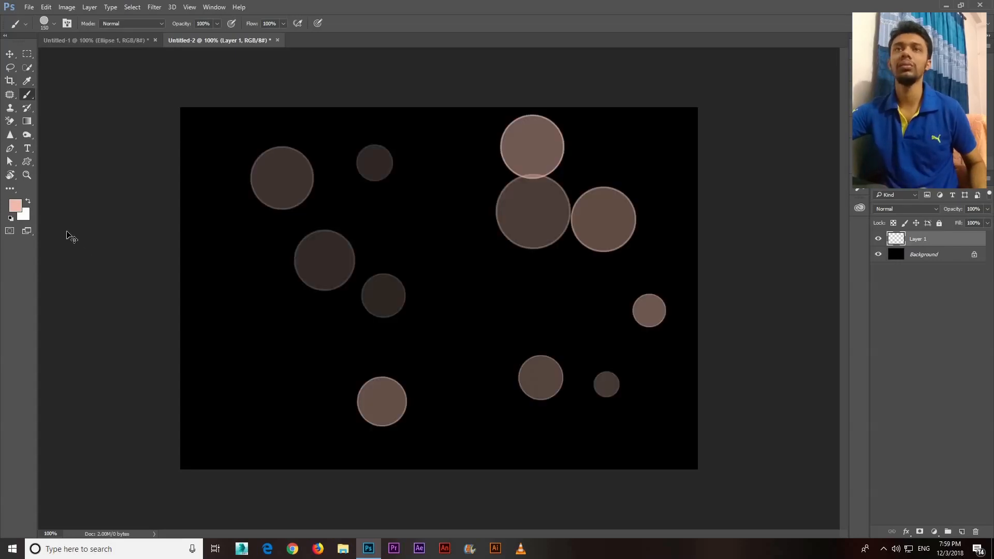
pyautogui.hotkey('ctrl', 'z')
# Set the foreground colour to a fully saturated red, then paint a diagonal test stroke and undo it
pyautogui.click(15, 206)
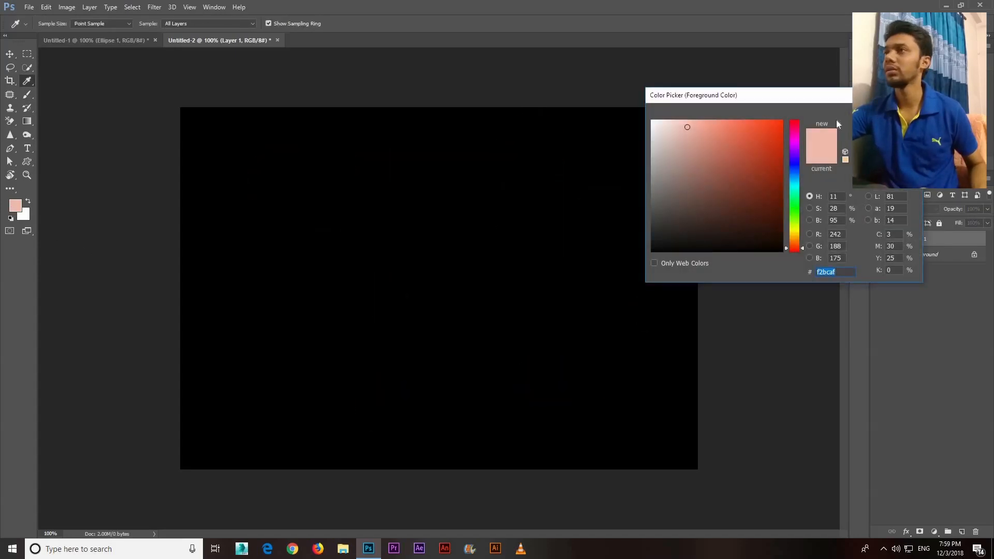
pyautogui.click(783, 120)
pyautogui.press('Return')
pyautogui.press('b')
pyautogui.moveTo(282, 166)
pyautogui.mouseDown()
pyautogui.moveTo(342, 213)
pyautogui.moveTo(528, 305)
pyautogui.mouseUp()
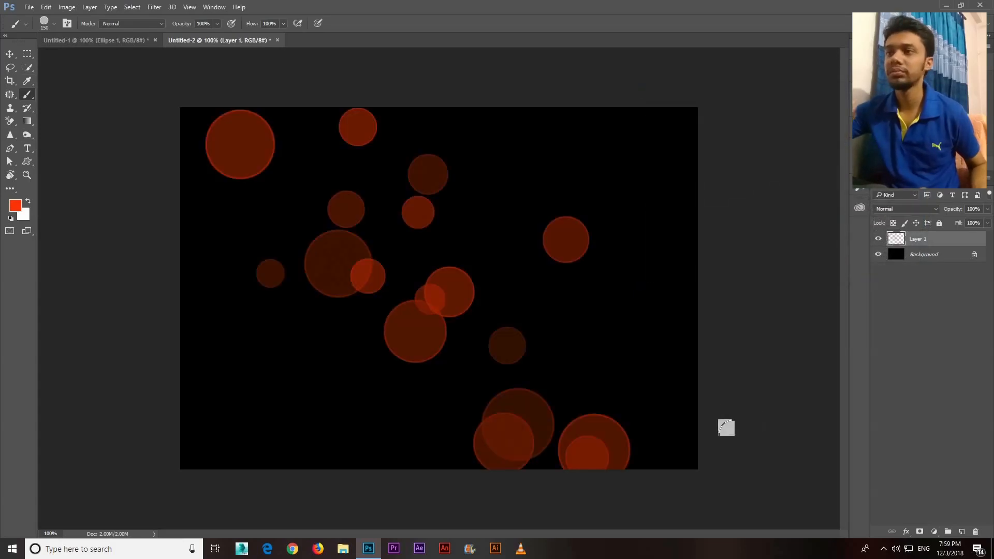
pyautogui.hotkey('ctrl', 'z')
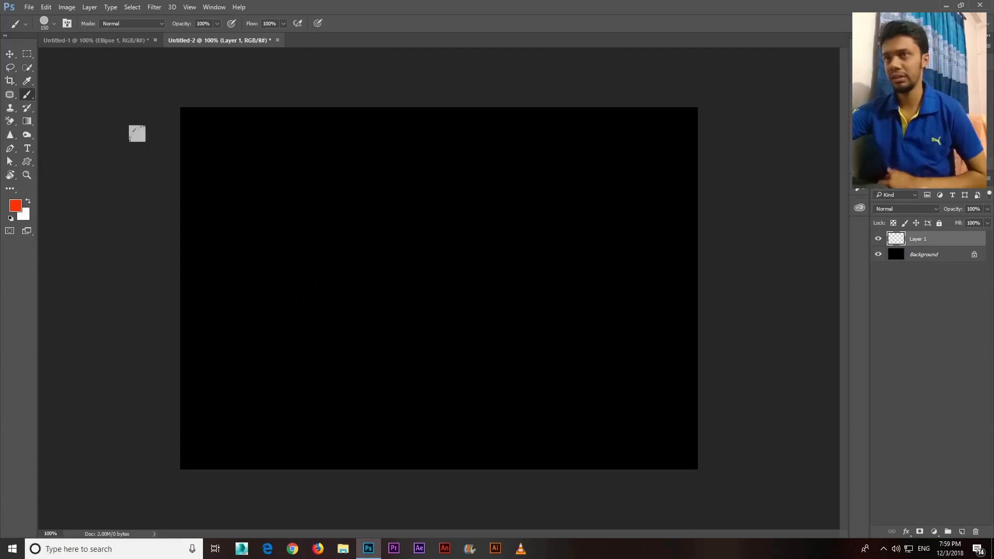
# Switch to the desktop, refresh it, and open the blurred photo-152… image in Photoshop as a floating window
pyautogui.click(30, 56)
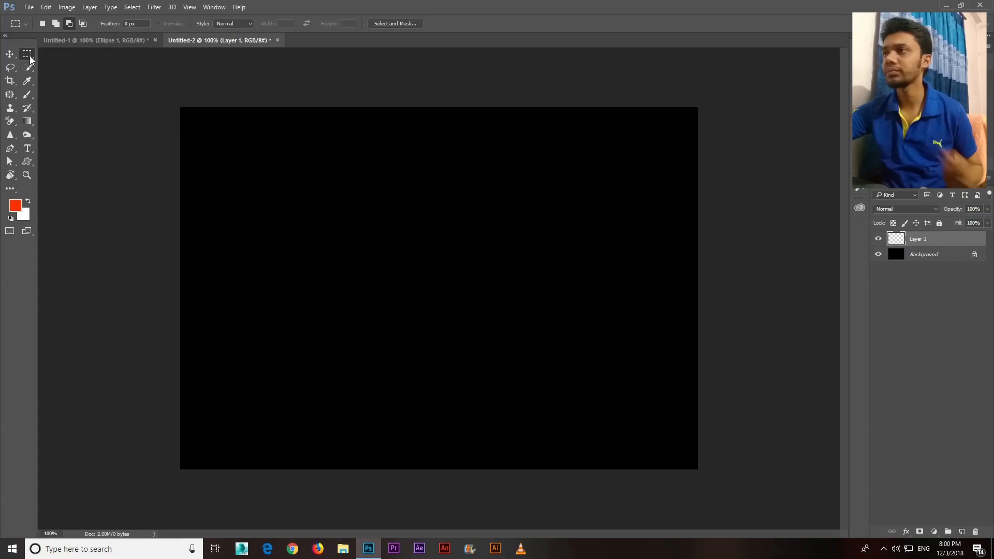
pyautogui.click(946, 6)
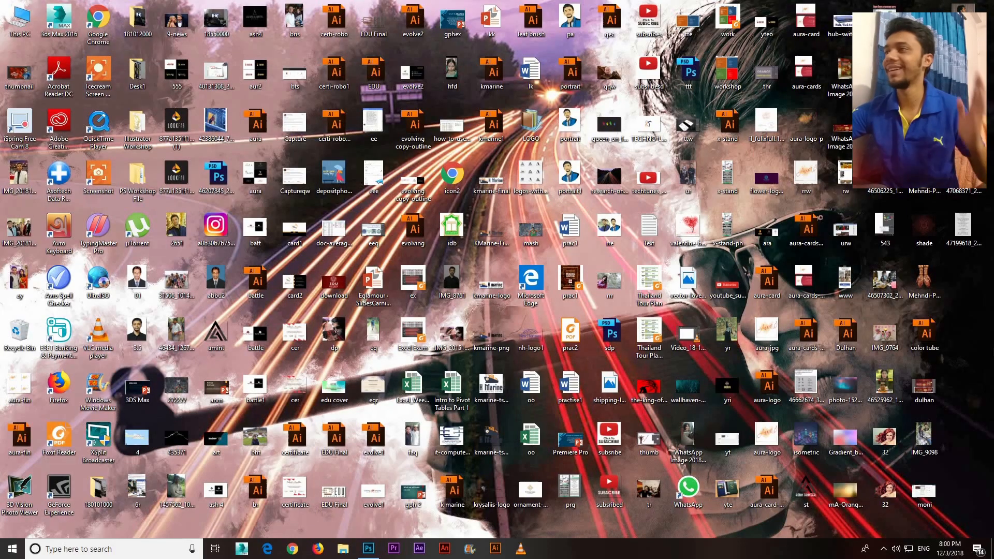
pyautogui.rightClick(976, 325)
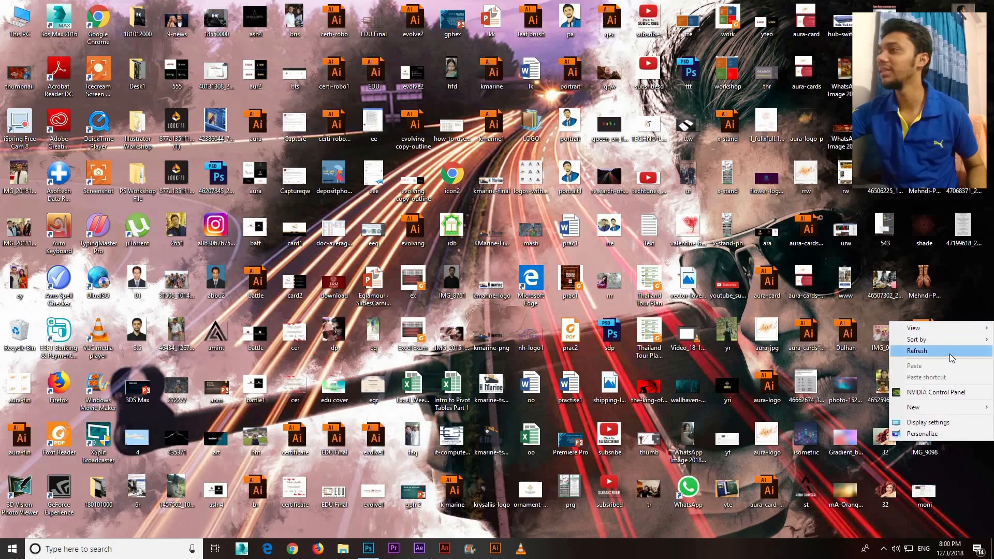
pyautogui.click(953, 352)
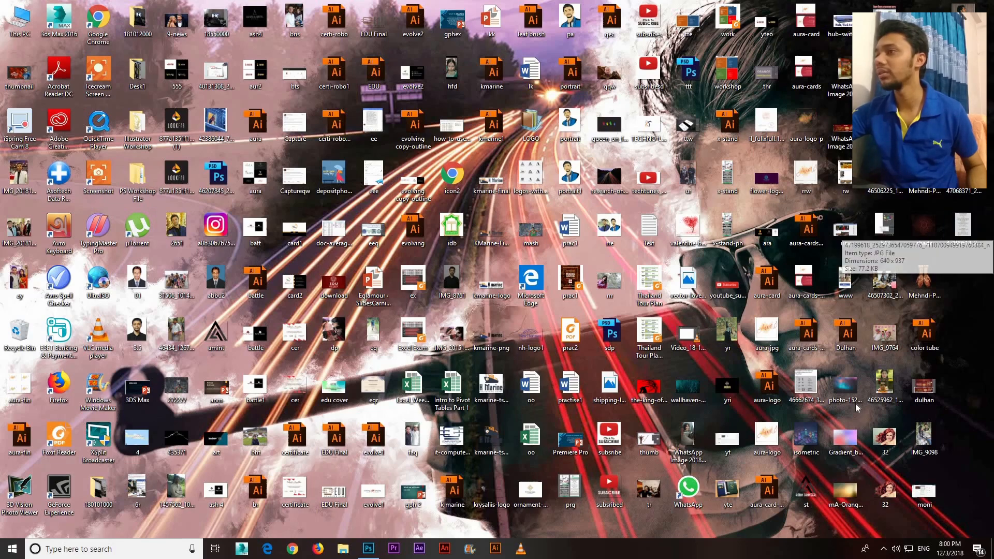
pyautogui.moveTo(846, 385); pyautogui.dragTo(352, 59)
pyautogui.moveTo(359, 43); pyautogui.dragTo(362, 39)
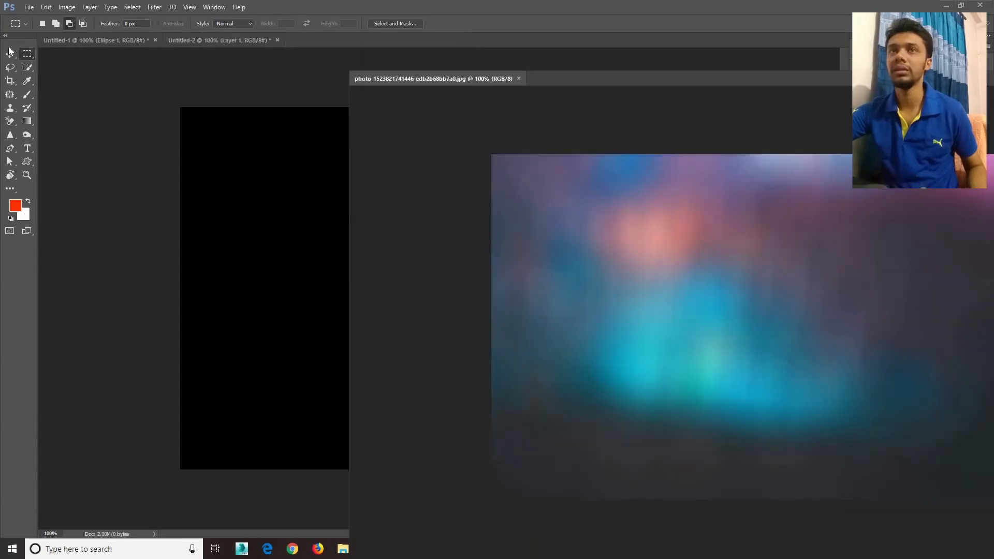
# Copy the blurred photo into the Untitled-2 document with the Move tool and close the photo's own window
pyautogui.click(10, 52)
pyautogui.moveTo(270, 156); pyautogui.dragTo(210, 173)
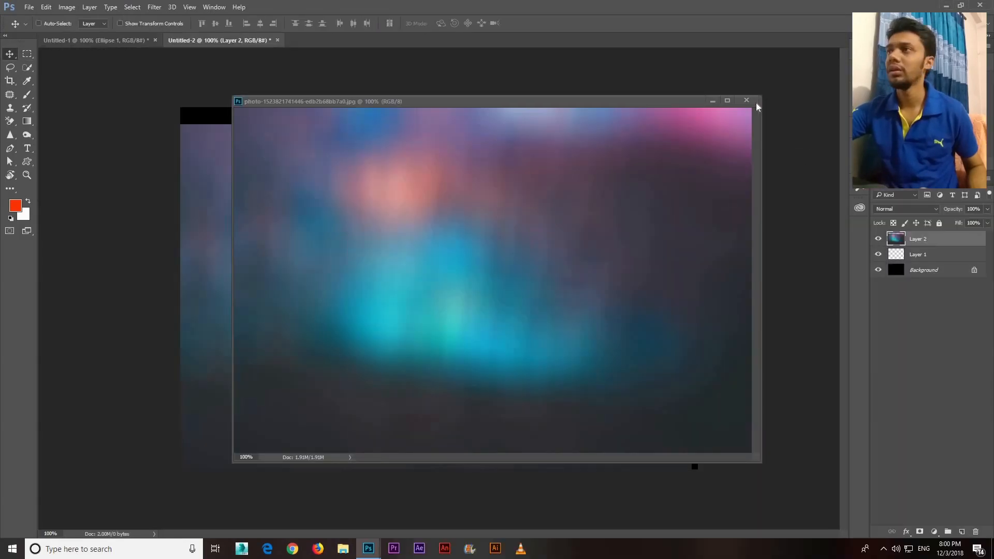
pyautogui.click(747, 100)
# Reposition the blurred photo layer and enlarge it with Free Transform to cover the whole canvas
pyautogui.moveTo(460, 208)
pyautogui.mouseDown()
pyautogui.moveTo(488, 219)
pyautogui.moveTo(469, 205)
pyautogui.mouseUp()
pyautogui.hotkey('ctrl', 't')
pyautogui.moveTo(699, 454); pyautogui.dragTo(721, 482)
pyautogui.moveTo(660, 394)
pyautogui.mouseDown()
pyautogui.moveTo(642, 396)
pyautogui.moveTo(654, 398)
pyautogui.mouseUp()
pyautogui.press('Return')
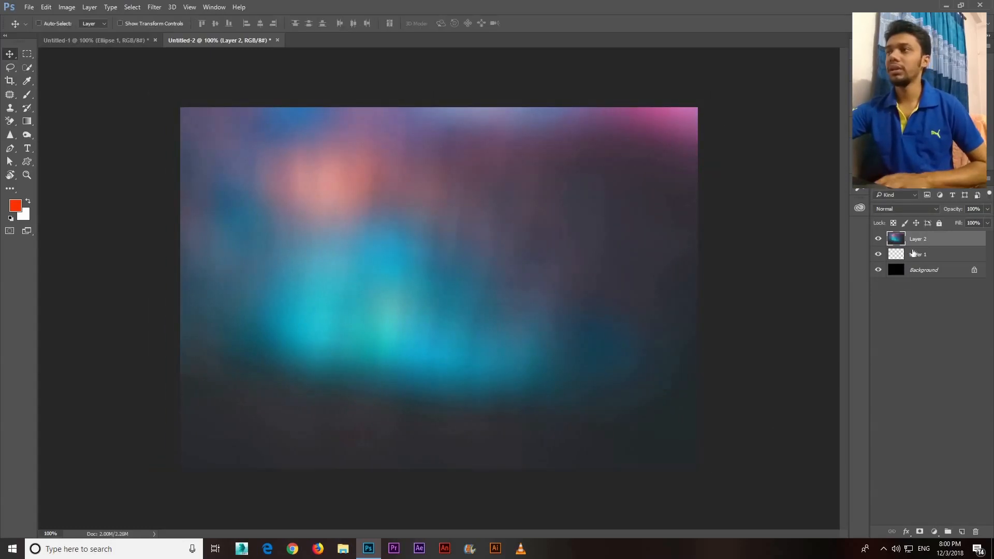
# Delete the empty Layer 1 and add a new blank layer above the blurred photo
pyautogui.click(920, 256)
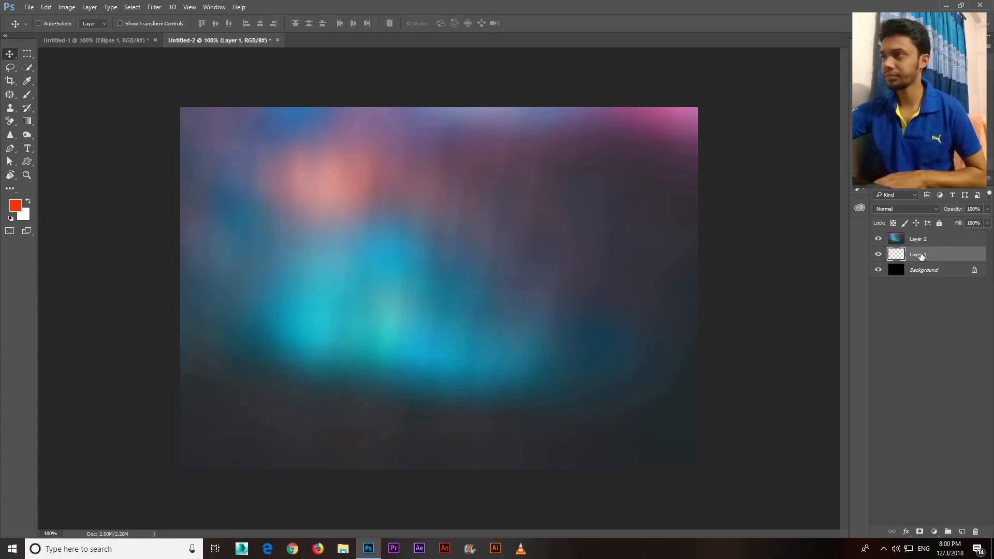
pyautogui.press('Delete')
pyautogui.click(935, 240)
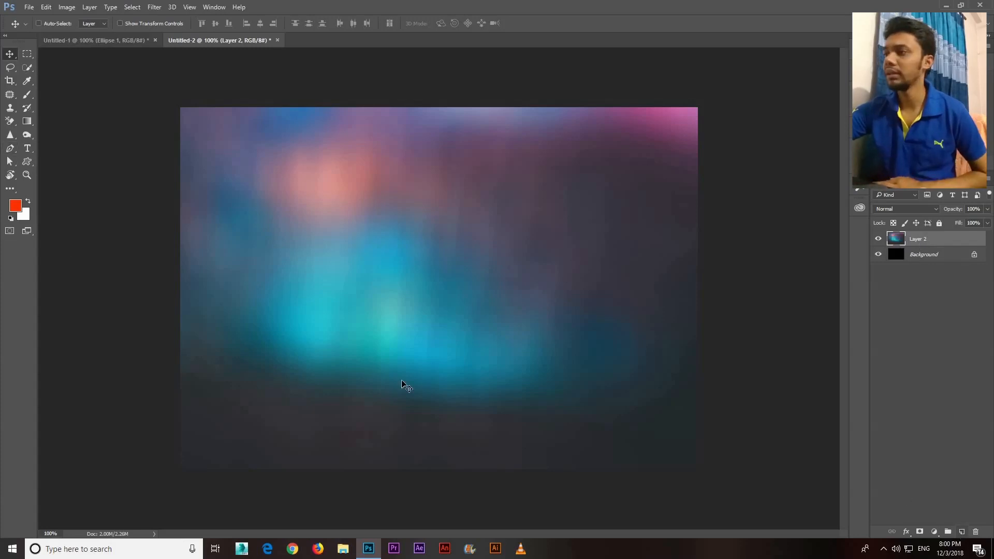
pyautogui.hotkey('ctrl', 'shift', 'alt', 'n')
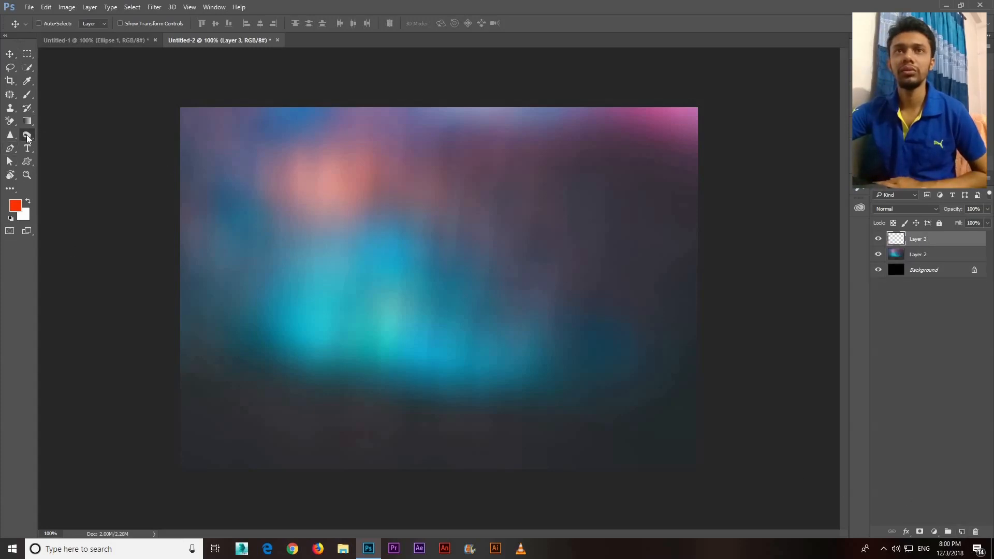
# Make white the foreground colour and paint scattered bokeh circles with the Brush diagonally across the new layer over the photo
pyautogui.click(27, 136)
pyautogui.click(29, 96)
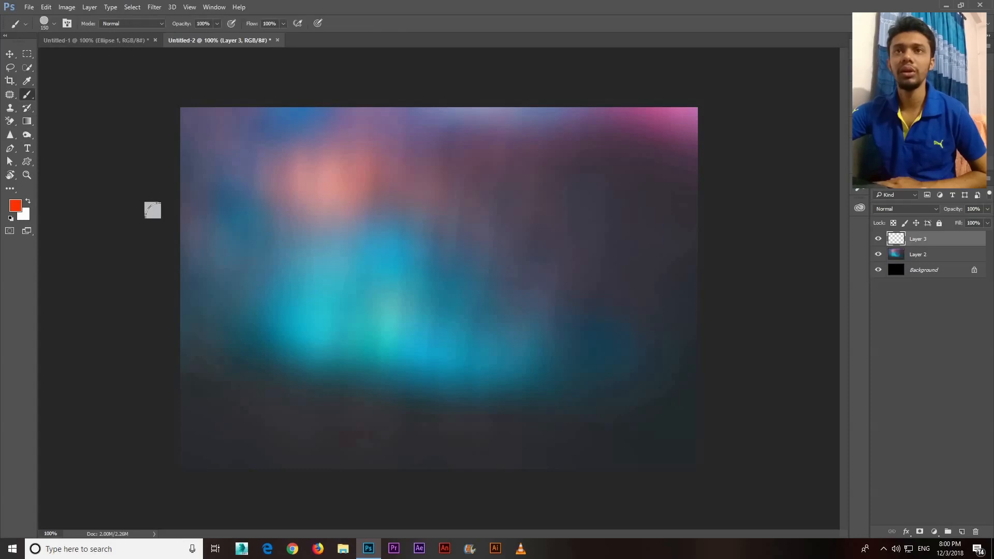
pyautogui.press(']')
pyautogui.press(']')
pyautogui.press(']')
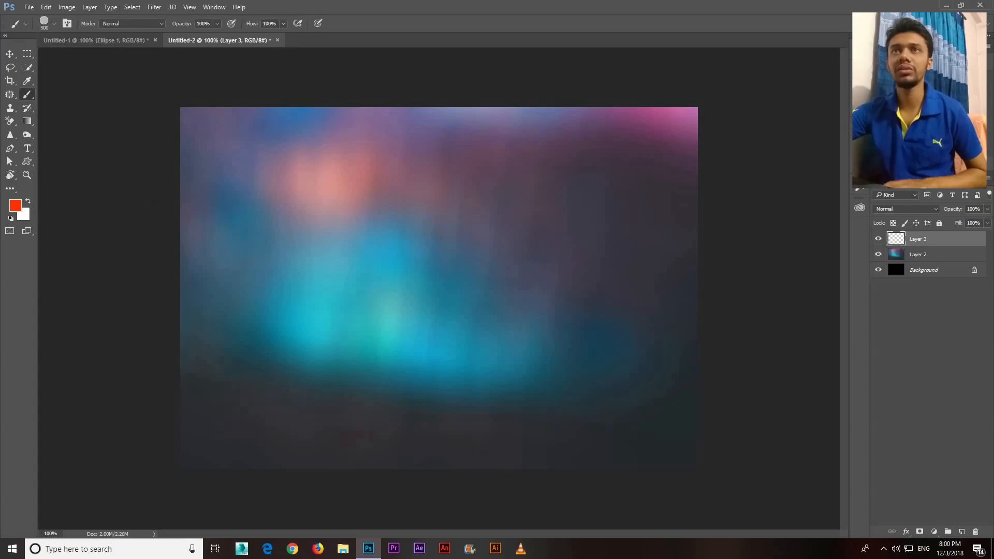
pyautogui.click(20, 210)
pyautogui.press('Return')
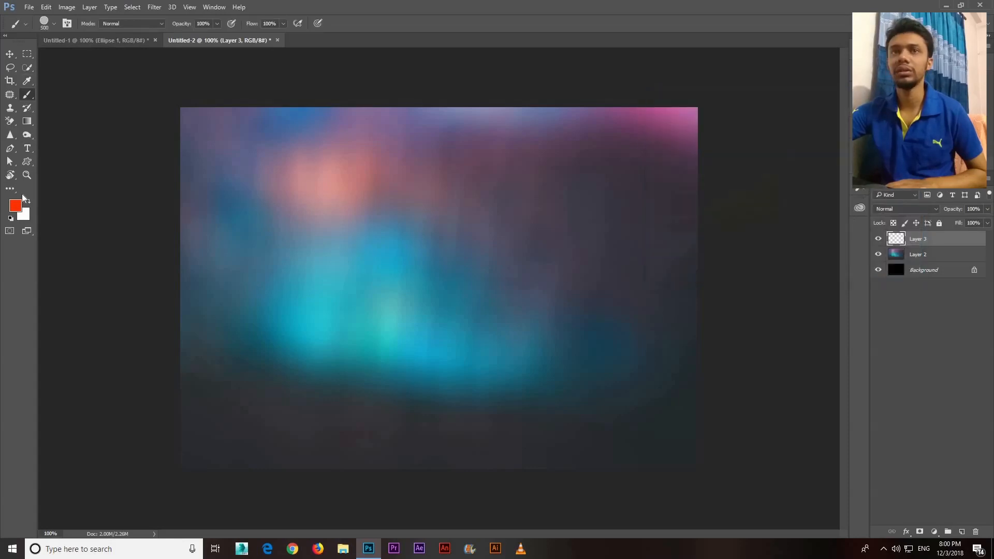
pyautogui.click(28, 202)
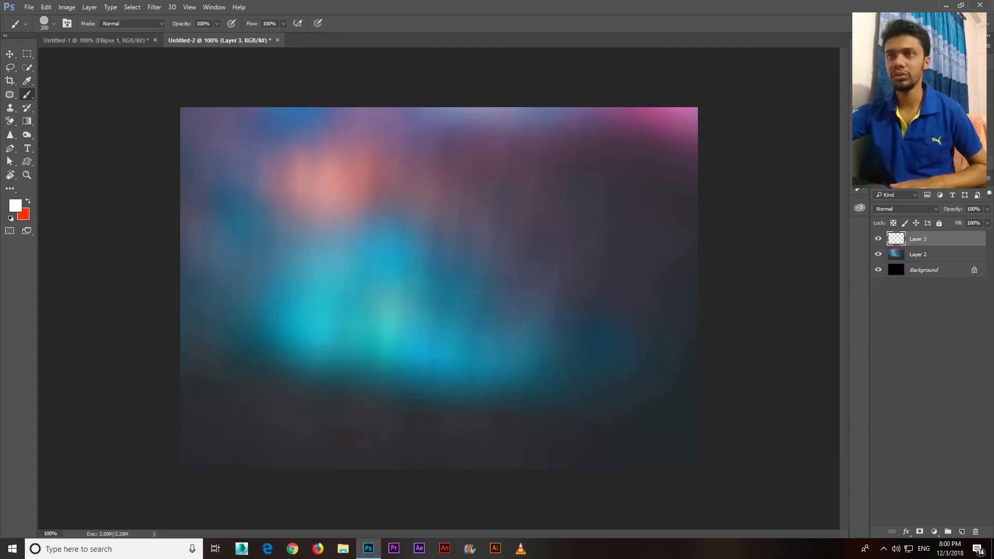
pyautogui.moveTo(260, 207)
pyautogui.mouseDown()
pyautogui.moveTo(409, 290)
pyautogui.moveTo(642, 363)
pyautogui.mouseUp()
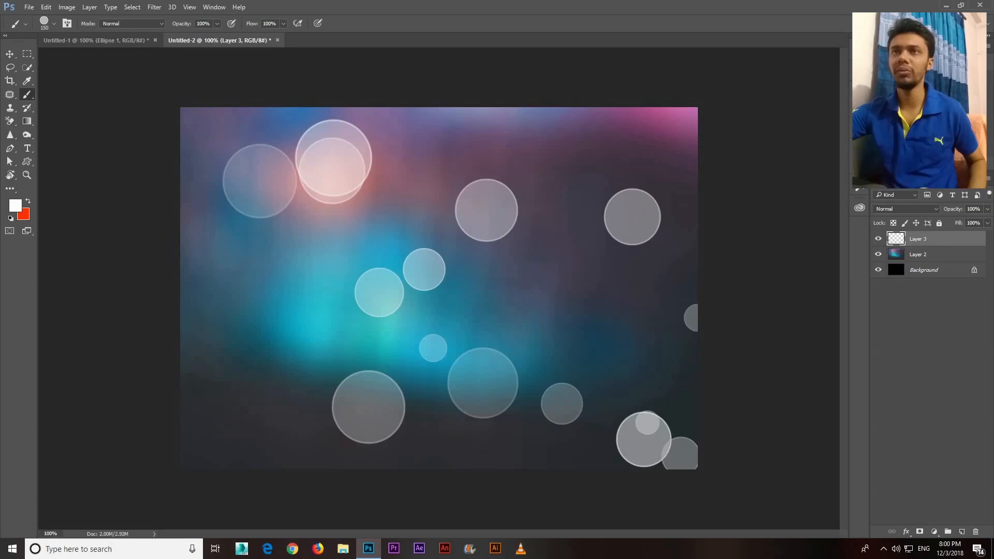
# Undo the previous circles and repaint large scattered bokeh circles with the 150 px brush across Layer 3
pyautogui.hotkey('ctrl', 'z')
pyautogui.moveTo(249, 249); pyautogui.dragTo(616, 372)
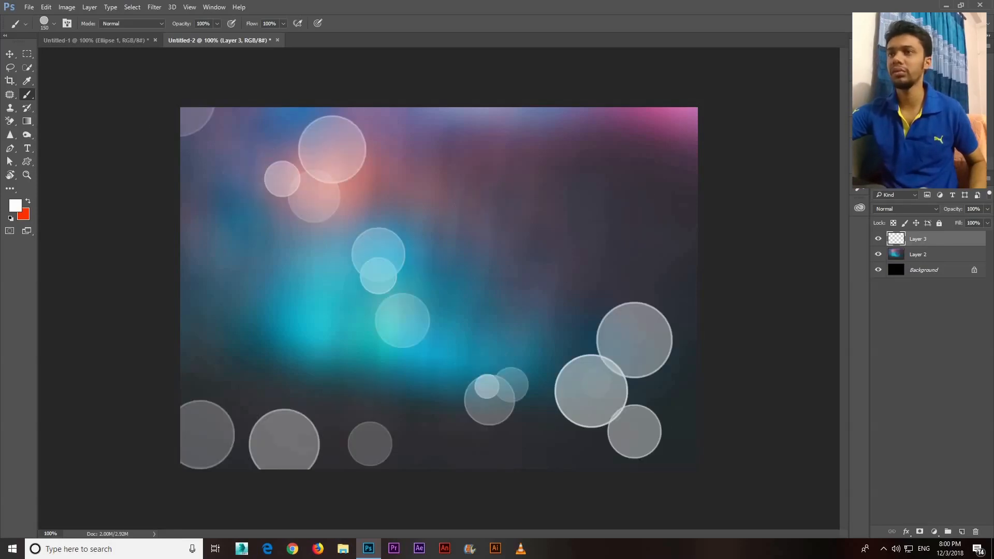
pyautogui.moveTo(340, 328); pyautogui.dragTo(823, 393)
pyautogui.hotkey('ctrl', 'z')
pyautogui.moveTo(415, 269); pyautogui.dragTo(808, 383)
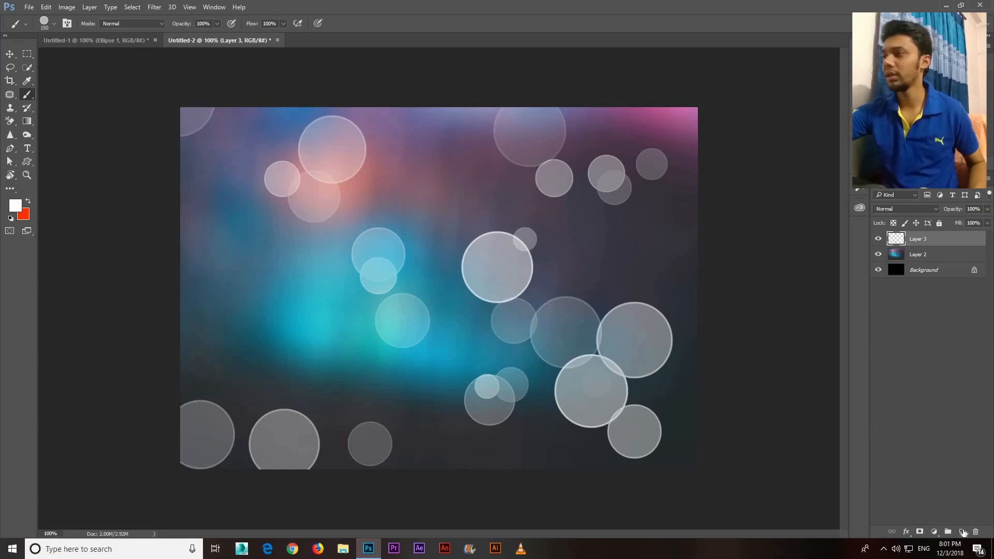
# Add a new layer, reduce the brush size to 70 px and paint medium bokeh circles across the canvas
pyautogui.click(962, 532)
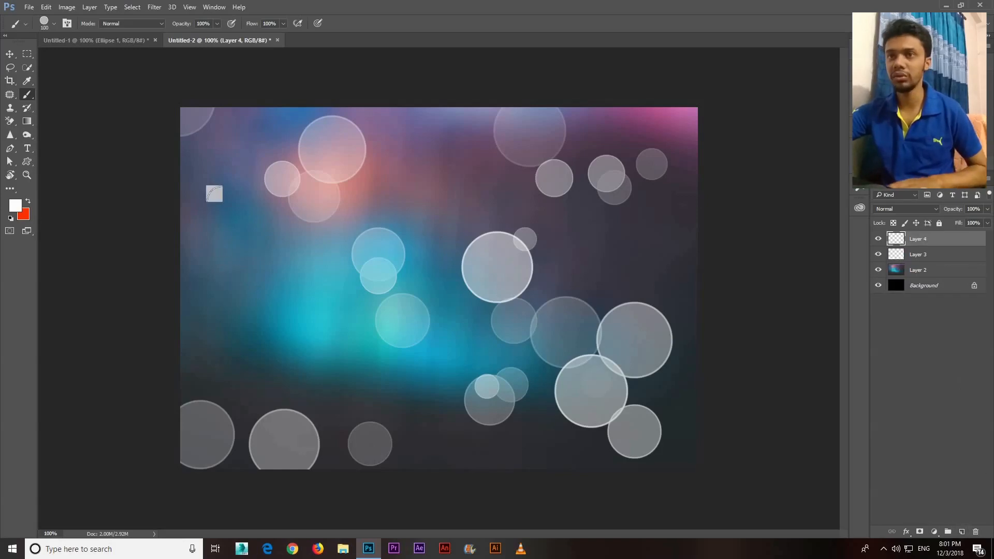
pyautogui.press('[')
pyautogui.press('[')
pyautogui.press('[')
pyautogui.press('[')
pyautogui.press('[')
pyautogui.moveTo(206, 185); pyautogui.dragTo(264, 280)
pyautogui.moveTo(500, 259)
pyautogui.mouseDown()
pyautogui.moveTo(570, 295)
pyautogui.moveTo(693, 237)
pyautogui.moveTo(755, 228)
pyautogui.moveTo(807, 314)
pyautogui.mouseUp()
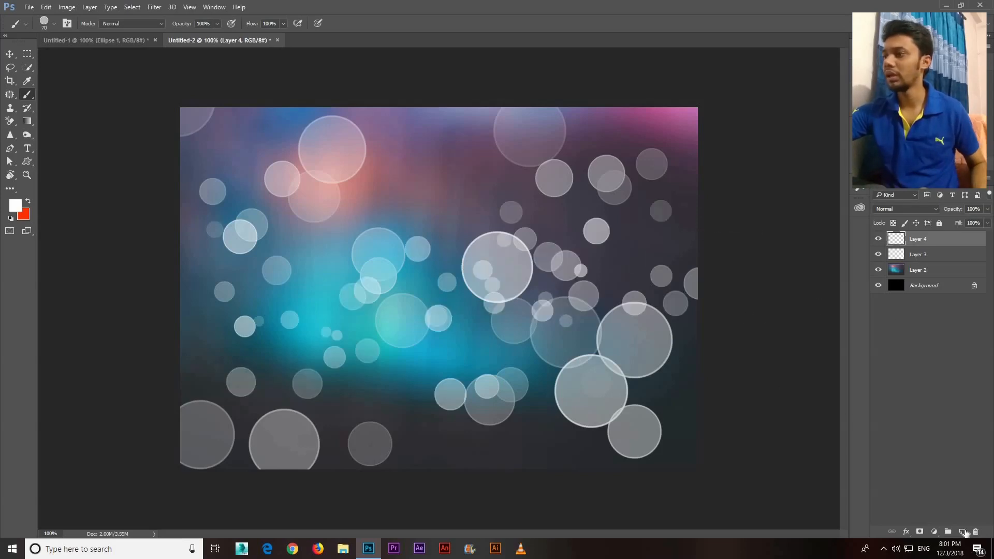
# Add another new layer and paint small bokeh circles down the middle of the canvas with a 50 px brush
pyautogui.click(962, 532)
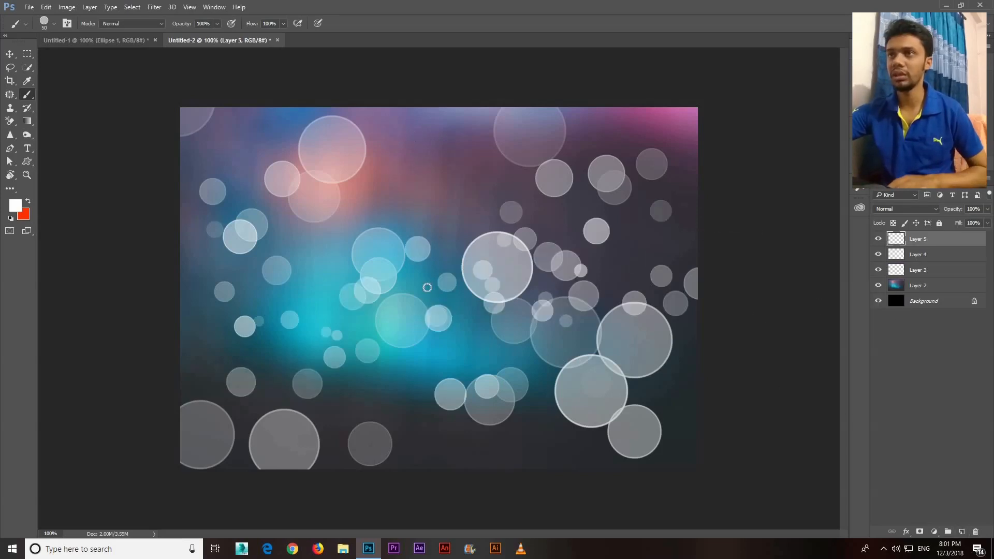
pyautogui.moveTo(427, 287)
pyautogui.mouseDown()
pyautogui.moveTo(430, 483)
pyautogui.moveTo(152, 332)
pyautogui.mouseUp()
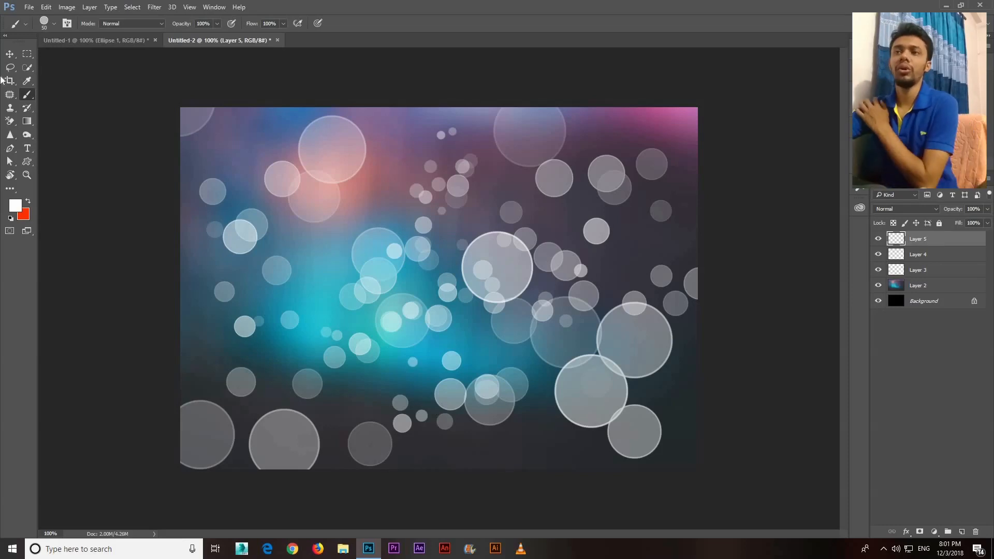
pyautogui.click(10, 54)
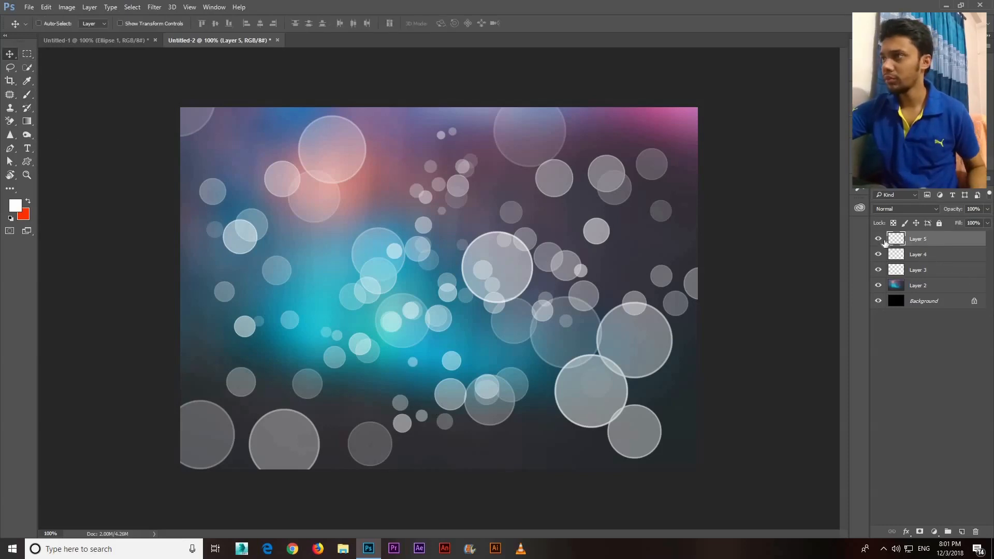
# Hide Layer 5 and Layer 4 and apply a Gaussian Blur with a 4.5 pixel radius to Layer 3
pyautogui.click(878, 254)
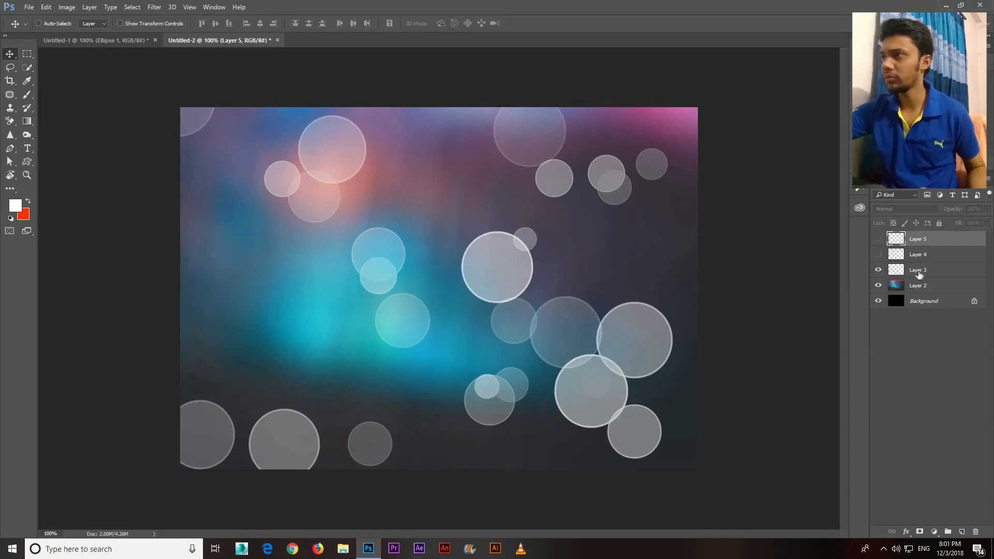
pyautogui.click(922, 275)
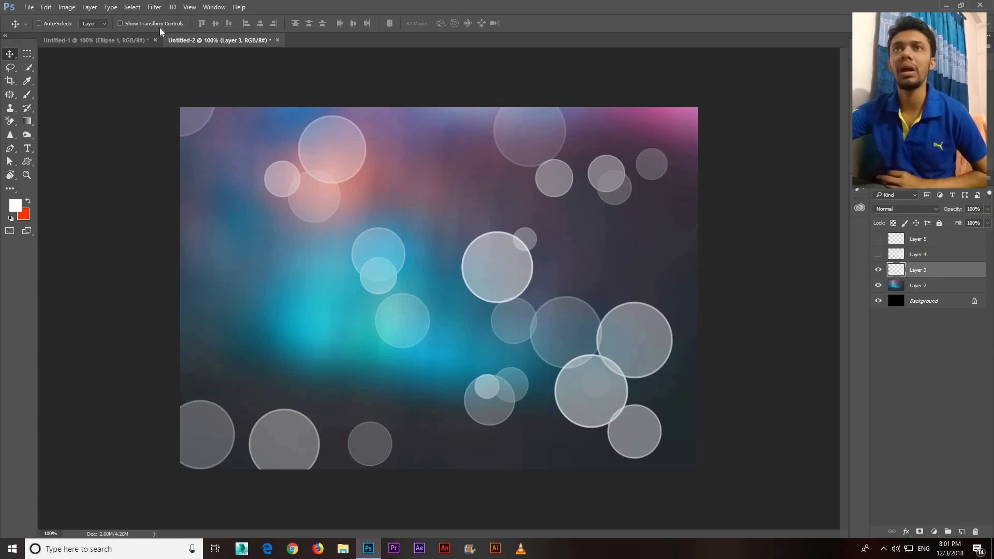
pyautogui.click(156, 8)
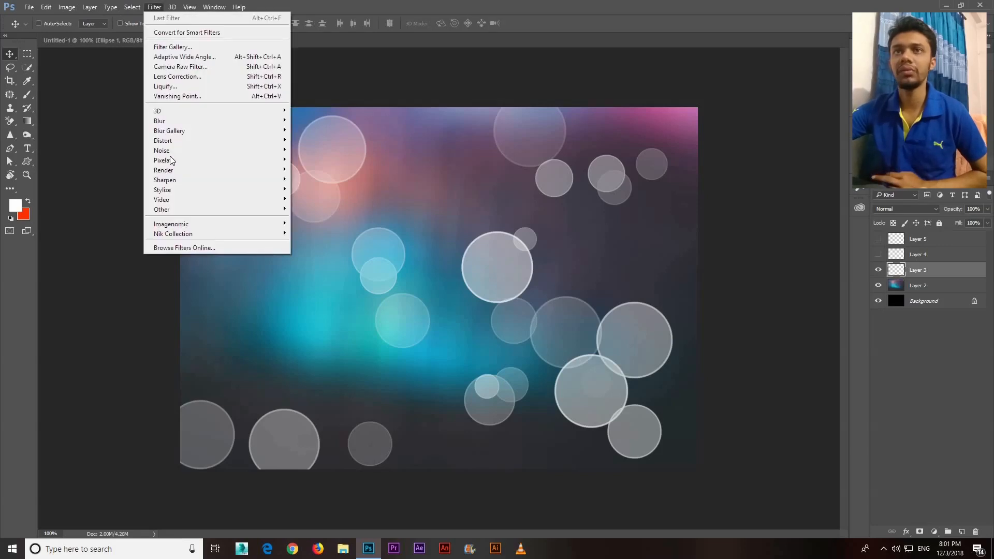
pyautogui.moveTo(162, 122)
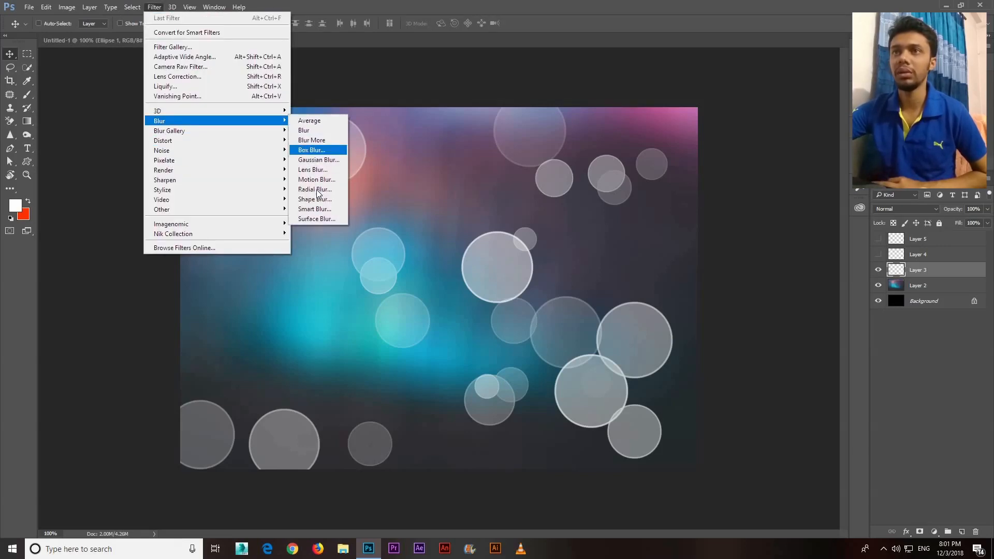
pyautogui.click(316, 160)
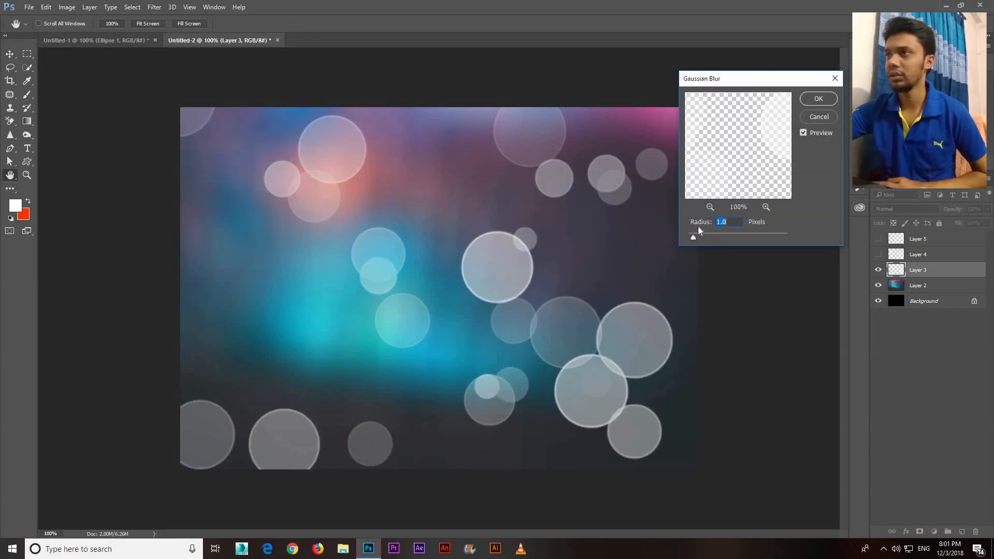
pyautogui.click(708, 237)
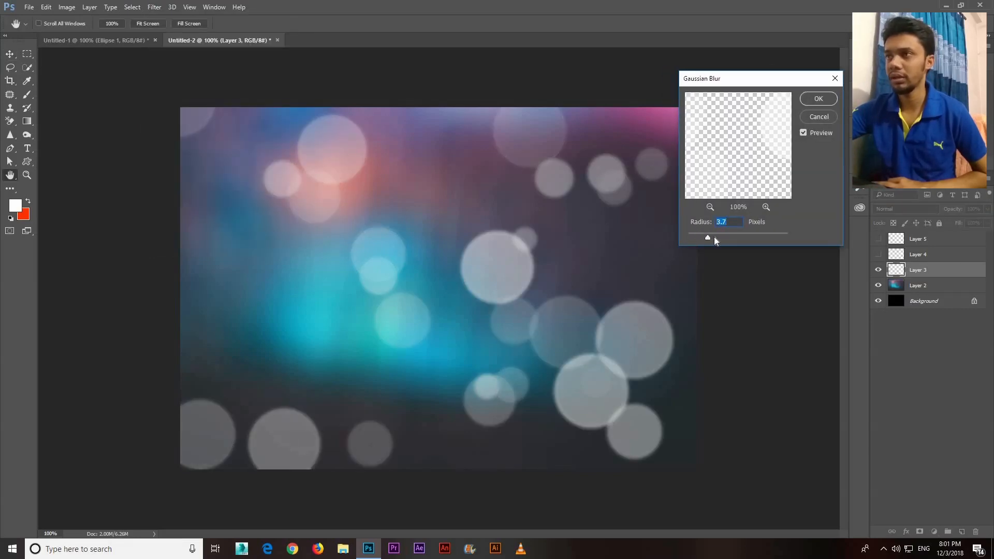
pyautogui.moveTo(715, 238)
pyautogui.mouseDown()
pyautogui.moveTo(687, 241)
pyautogui.moveTo(713, 237)
pyautogui.mouseUp()
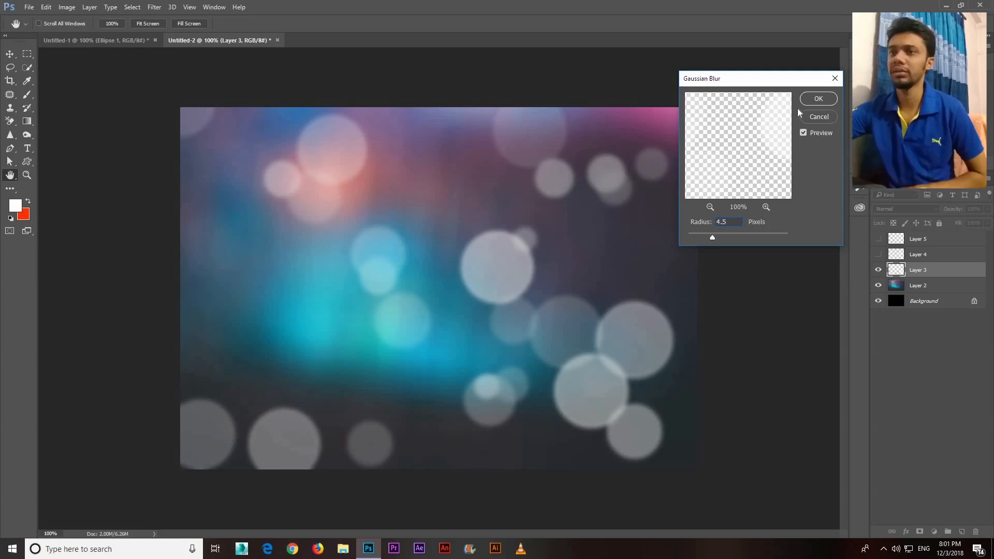
pyautogui.click(818, 99)
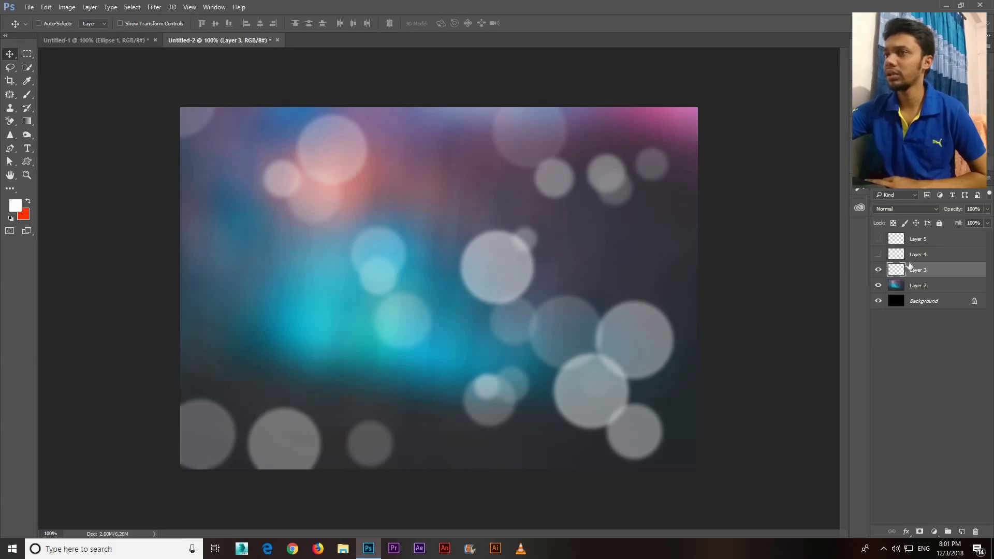
# Hide Layer 3, show Layer 4 and apply a Gaussian Blur with a 2 pixel radius to it
pyautogui.click(878, 270)
pyautogui.click(878, 254)
pyautogui.click(912, 255)
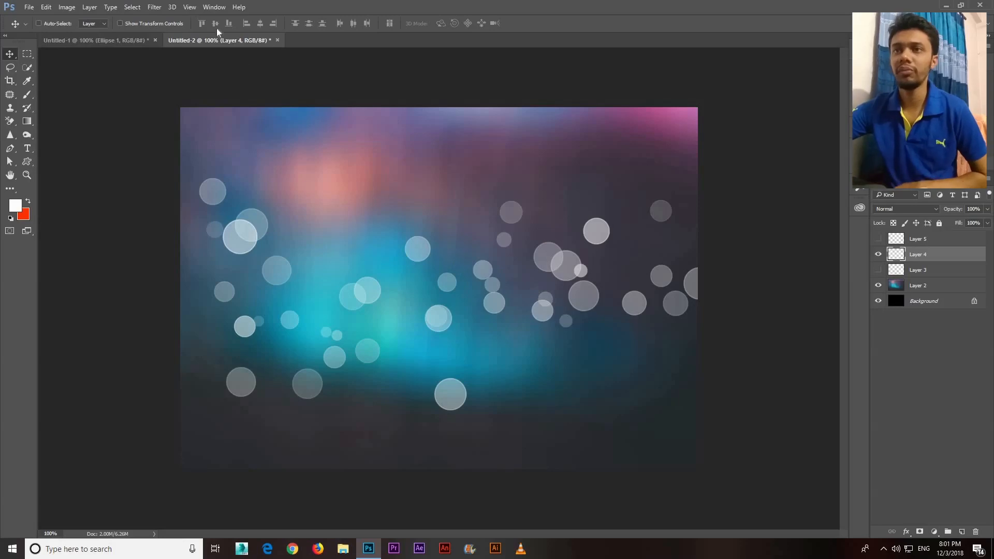
pyautogui.click(154, 7)
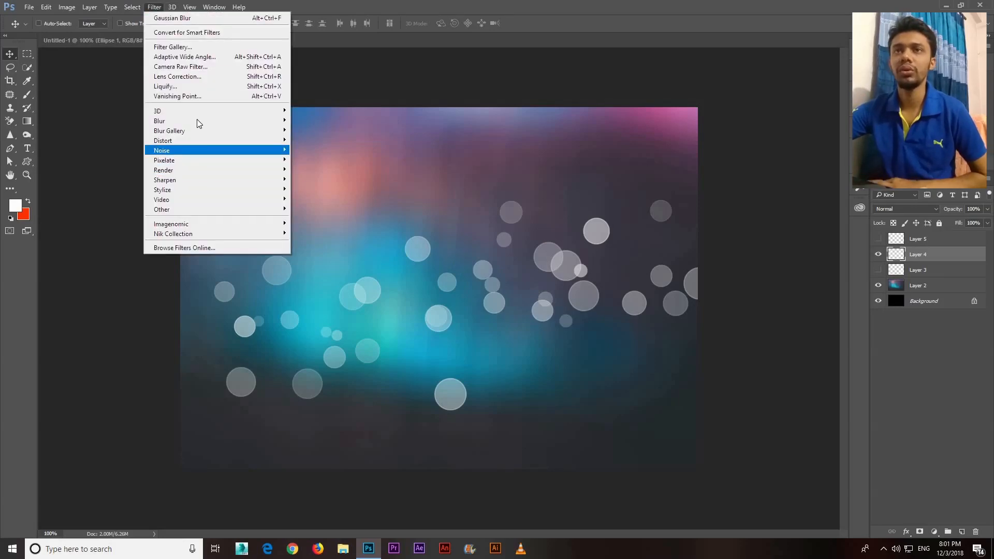
pyautogui.moveTo(269, 120)
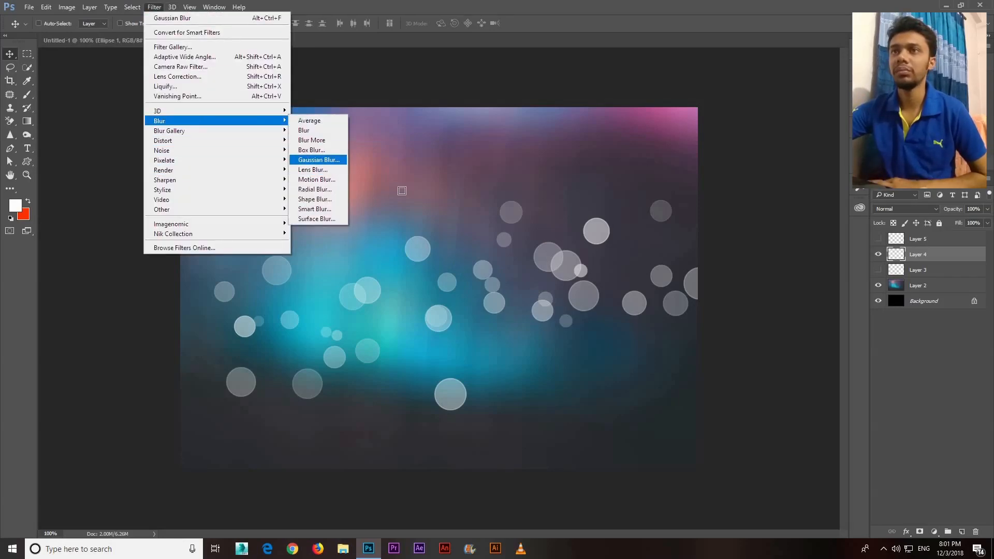
pyautogui.click(318, 160)
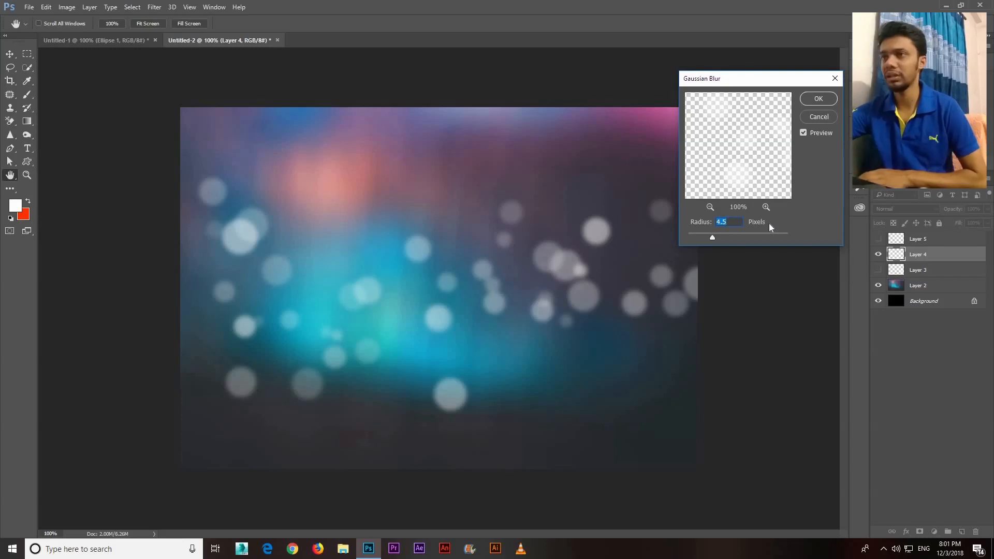
pyautogui.write('3')
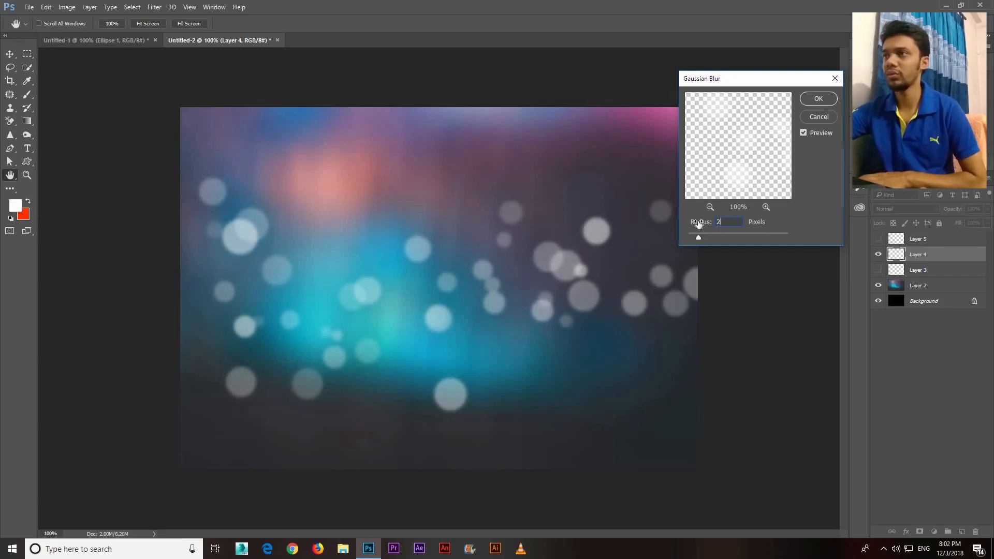
pyautogui.click(819, 98)
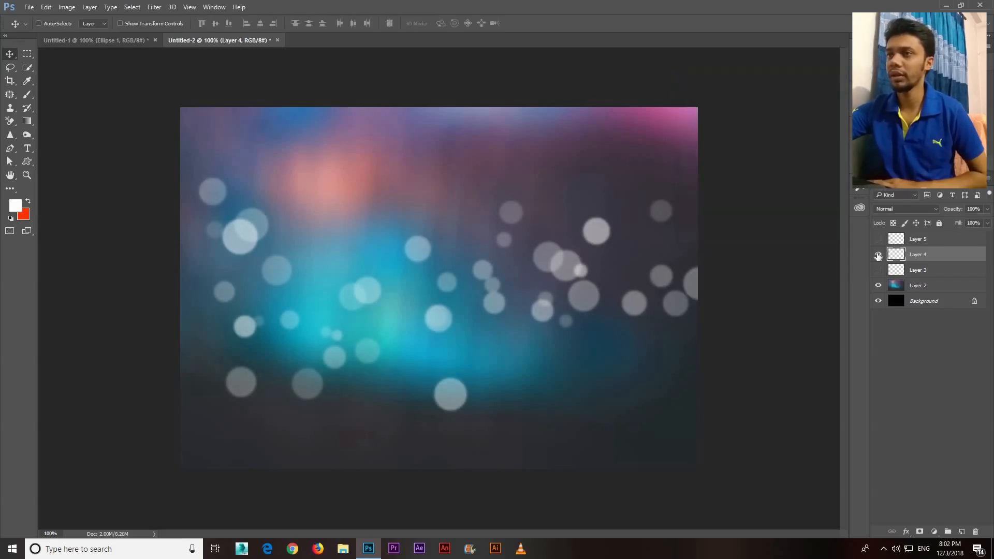
# Hide Layer 4, then make Layer 5 active and visible
pyautogui.click(878, 255)
pyautogui.click(913, 238)
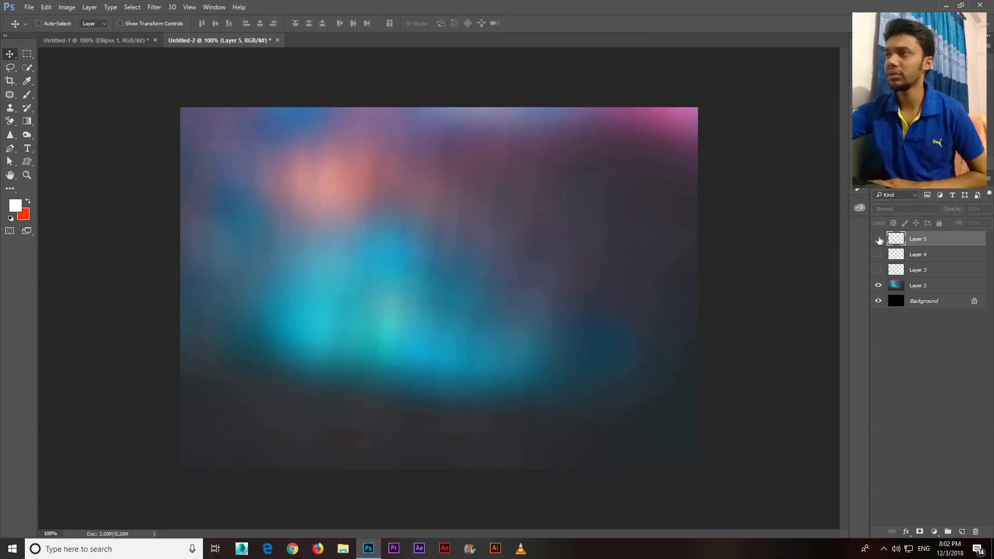
pyautogui.click(878, 239)
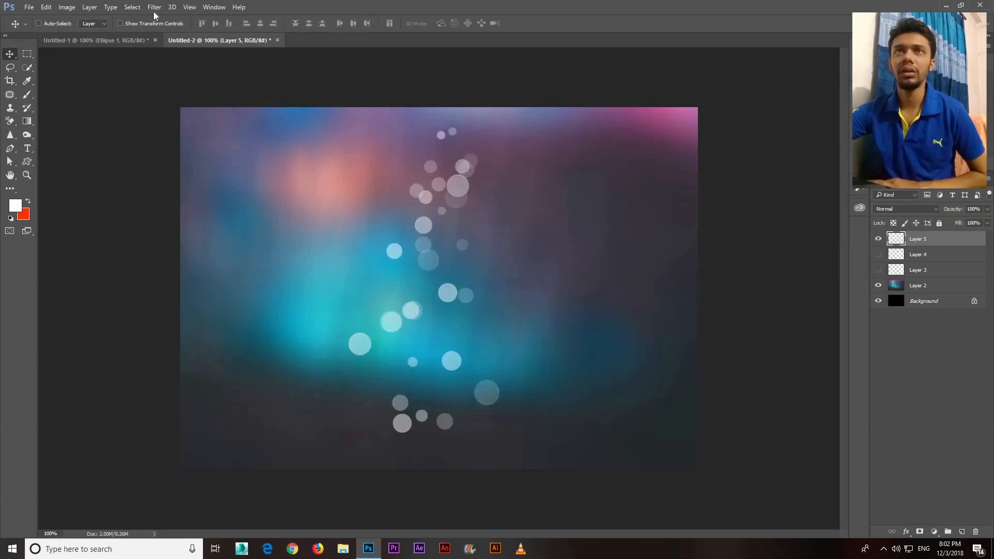
pyautogui.click(154, 7)
pyautogui.moveTo(218, 121)
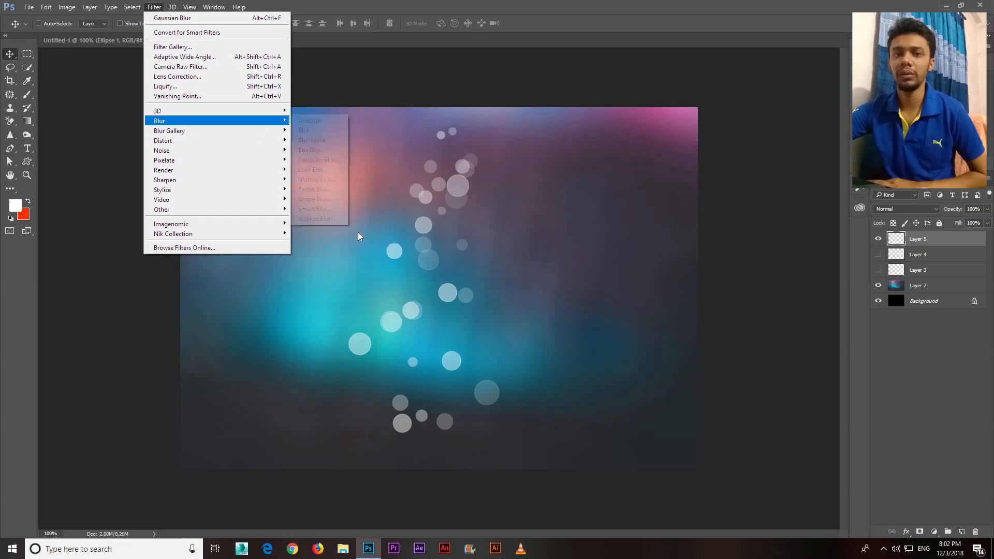
pyautogui.click(331, 190)
pyautogui.click(731, 146)
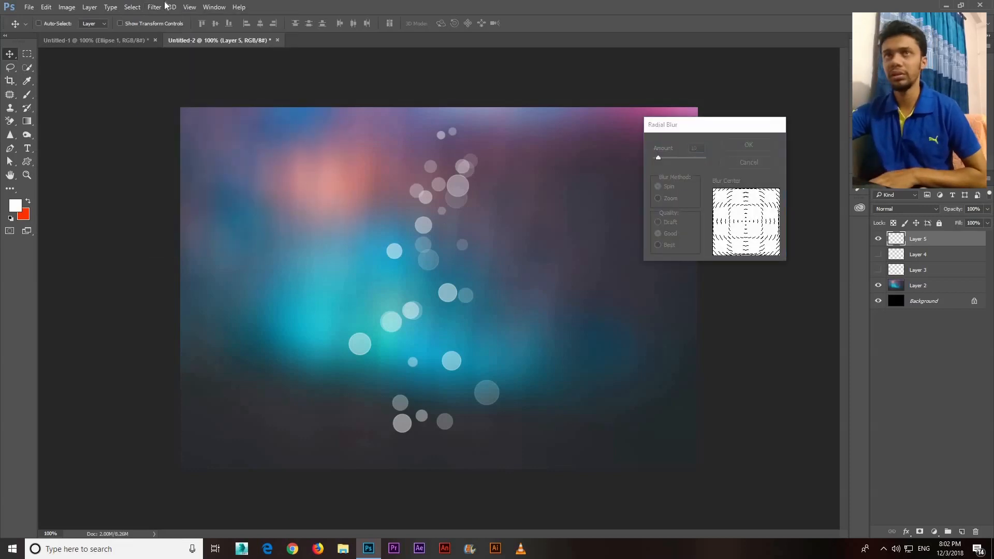
# Apply a Gaussian Blur with a 1 pixel radius to the small circles on Layer 5
pyautogui.click(154, 7)
pyautogui.moveTo(275, 121)
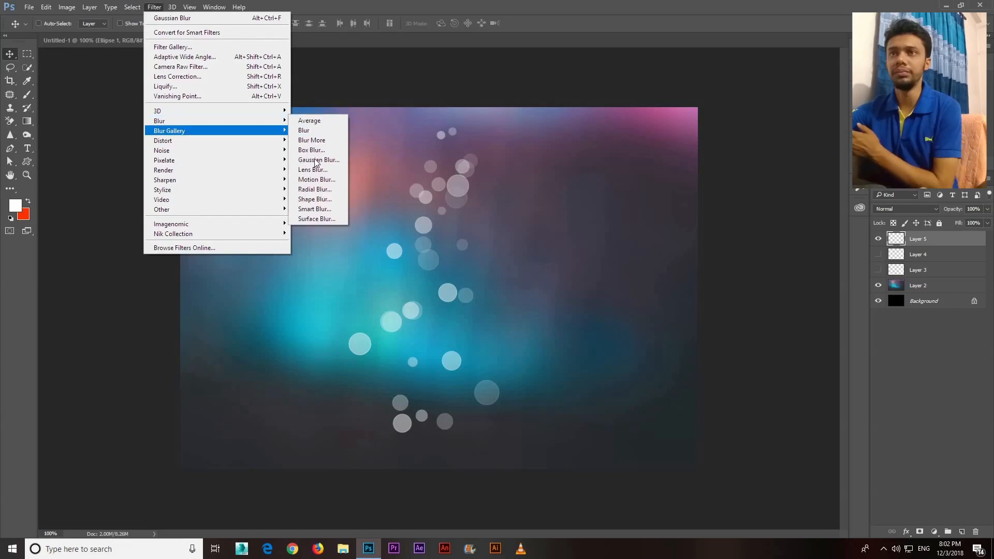
pyautogui.click(318, 161)
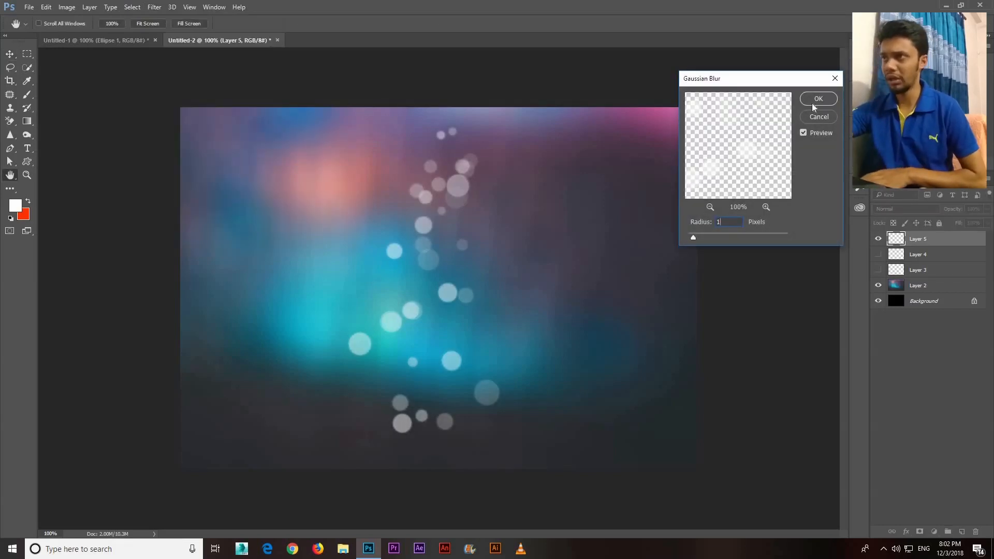
pyautogui.press('Return')
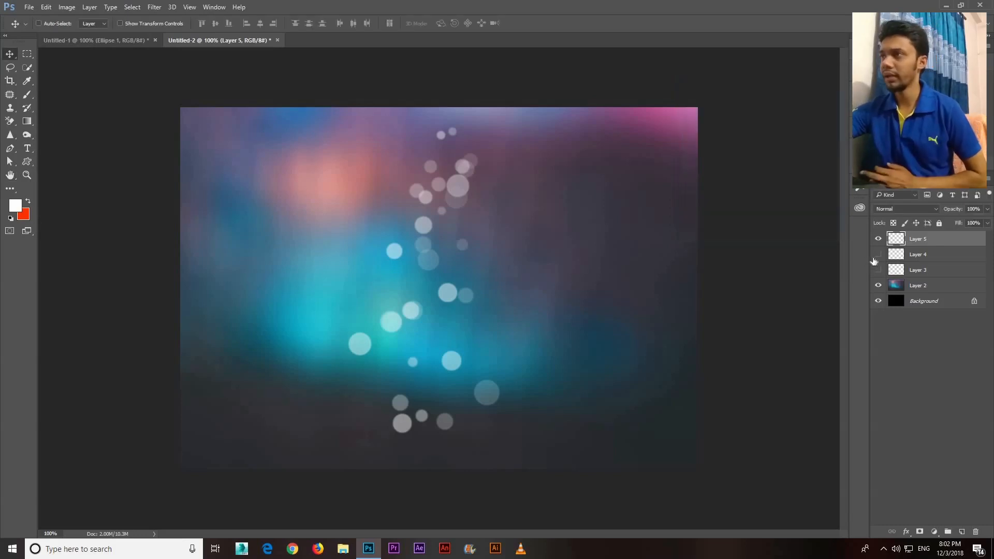
# Show Layer 4 and Layer 3 again and merge the three circle layers into one
pyautogui.click(876, 258)
pyautogui.click(878, 270)
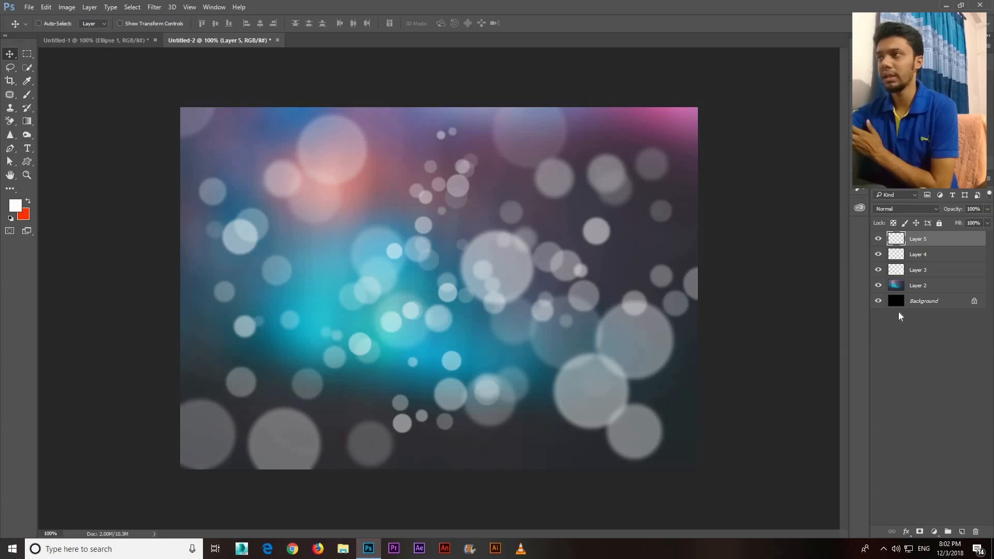
pyautogui.keyDown('shift'); pyautogui.click(928, 270); pyautogui.keyUp('shift')
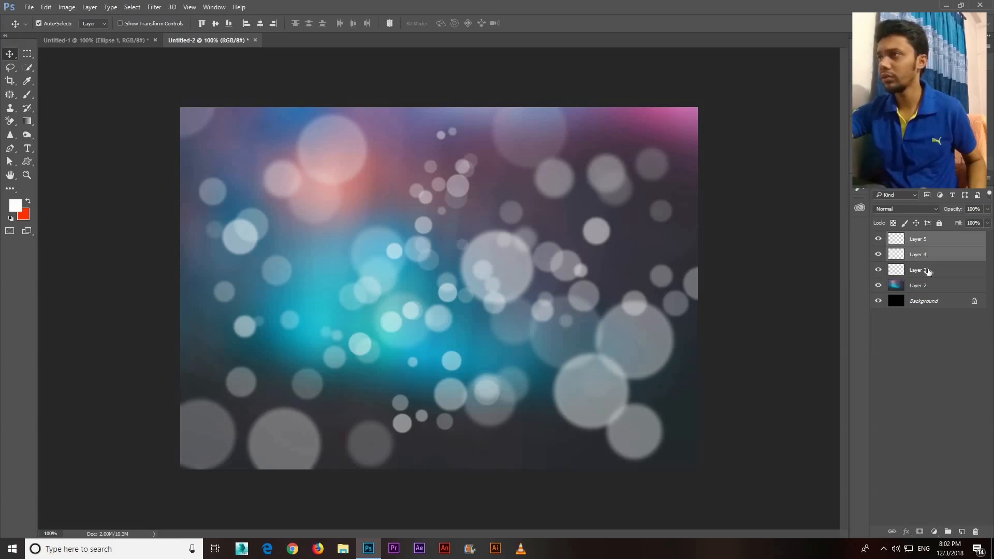
pyautogui.click(932, 244)
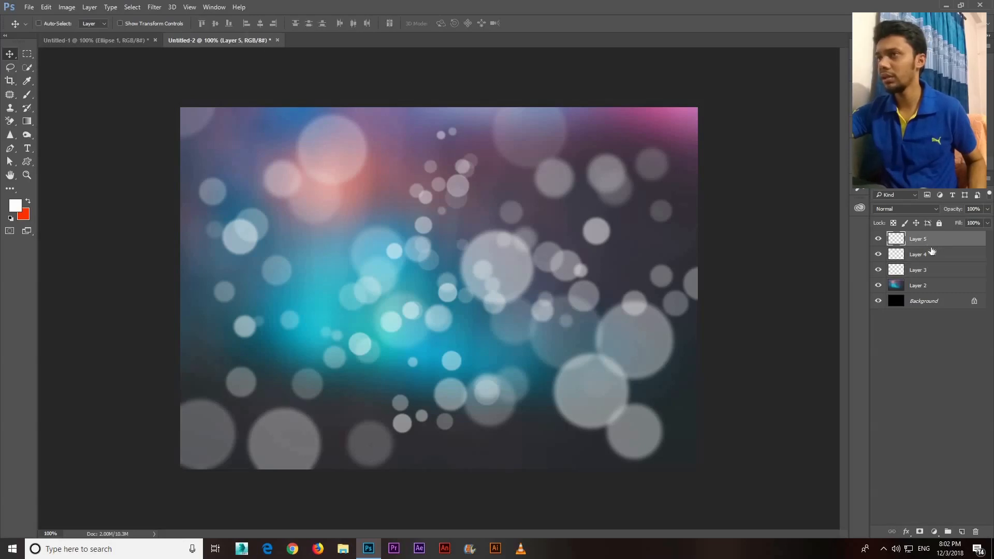
pyautogui.keyDown('shift'); pyautogui.click(927, 270); pyautogui.keyUp('shift')
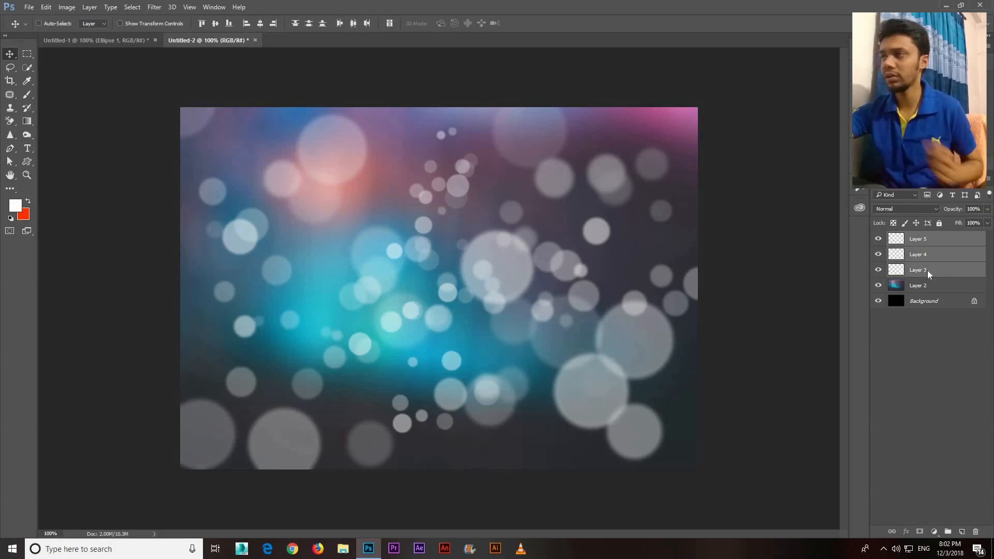
pyautogui.rightClick(928, 270)
pyautogui.click(839, 376)
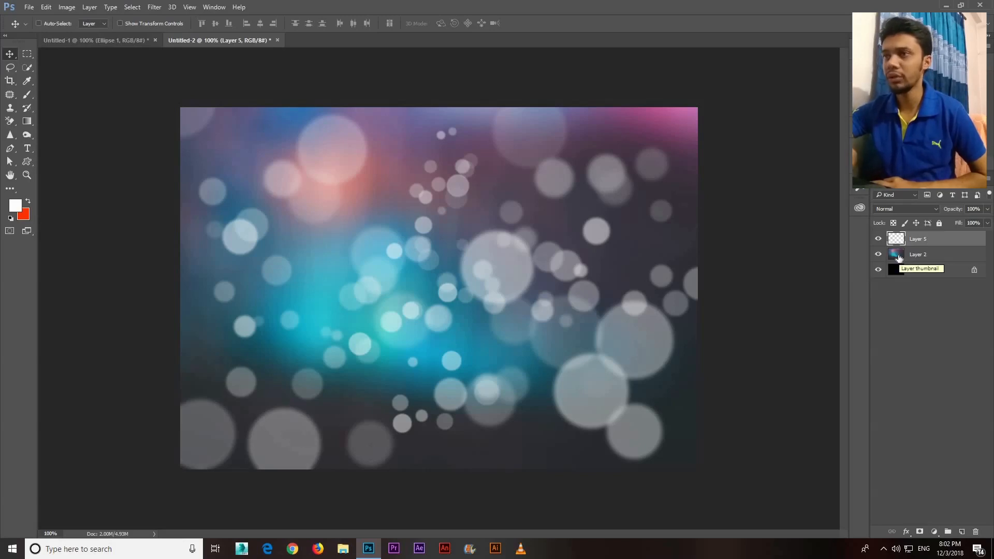
# Set the merged circle layer's blend mode to Vivid Light
pyautogui.click(886, 213)
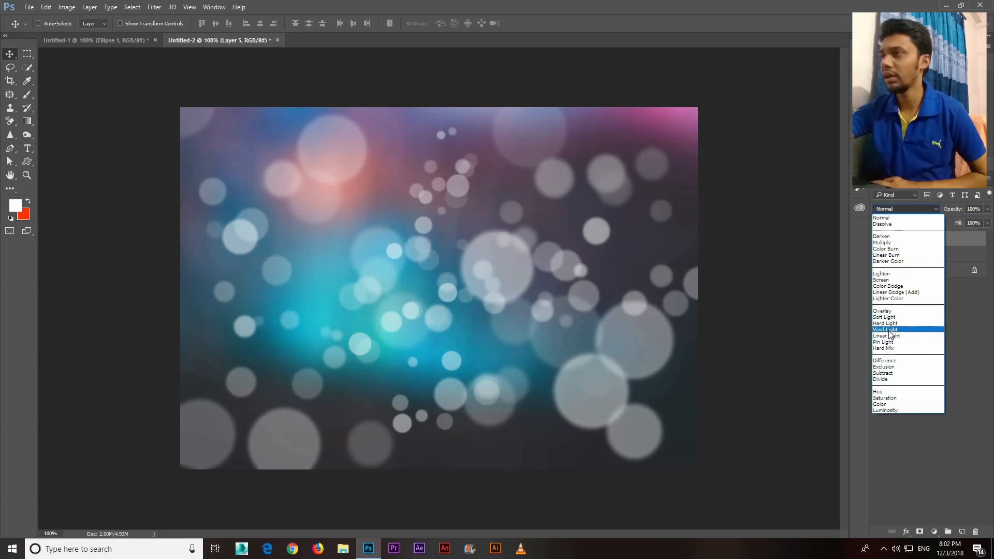
pyautogui.click(888, 330)
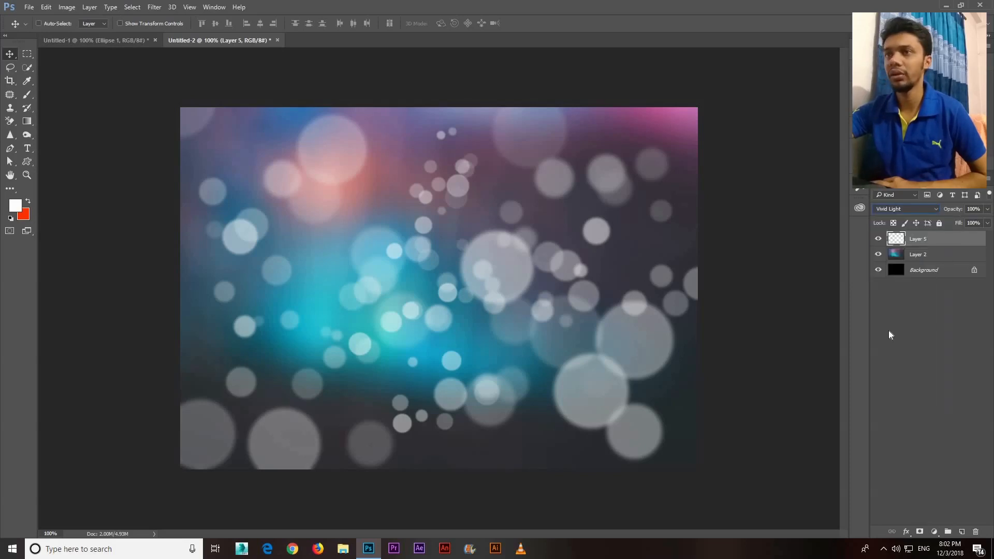
# Set the merged circle layer's blend mode to Overlay
pyautogui.click(907, 210)
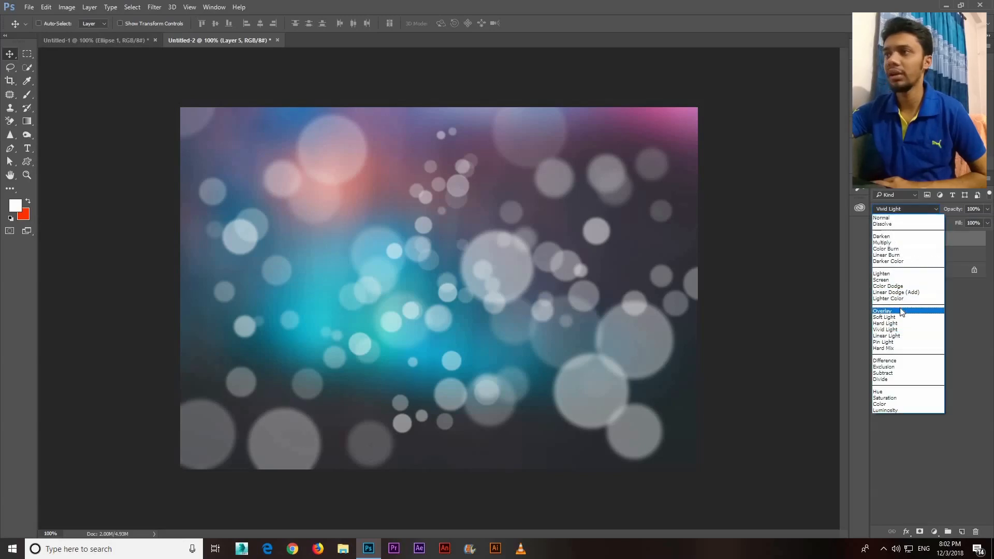
pyautogui.click(900, 309)
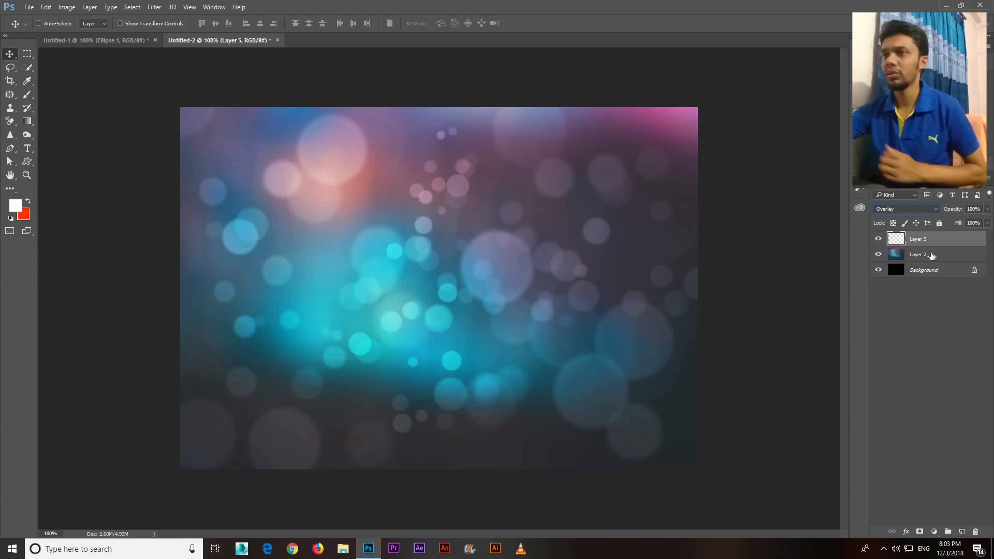
# Darken the blurred photo on Layer 2 by pulling the midtones of its RGB curve down with Curves
pyautogui.click(901, 260)
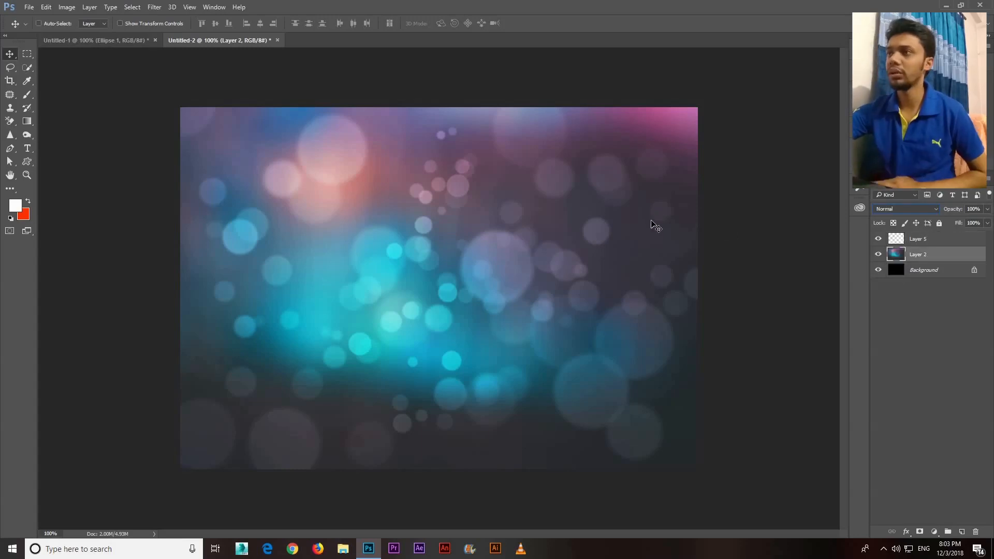
pyautogui.click(931, 245)
pyautogui.click(930, 257)
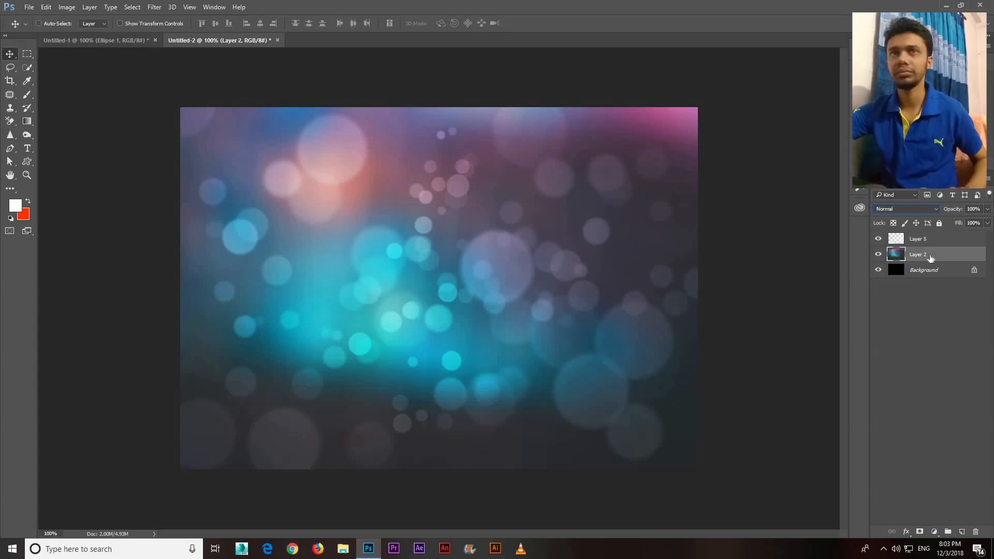
pyautogui.hotkey('ctrl', 'm')
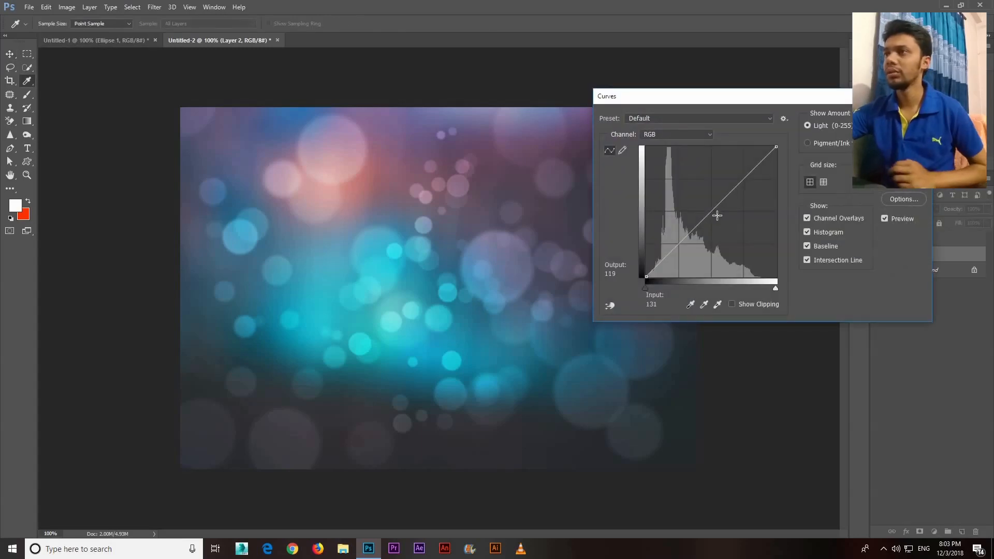
pyautogui.click(718, 216)
pyautogui.moveTo(719, 217); pyautogui.dragTo(719, 216)
pyautogui.moveTo(718, 93); pyautogui.dragTo(628, 121)
pyautogui.click(802, 146)
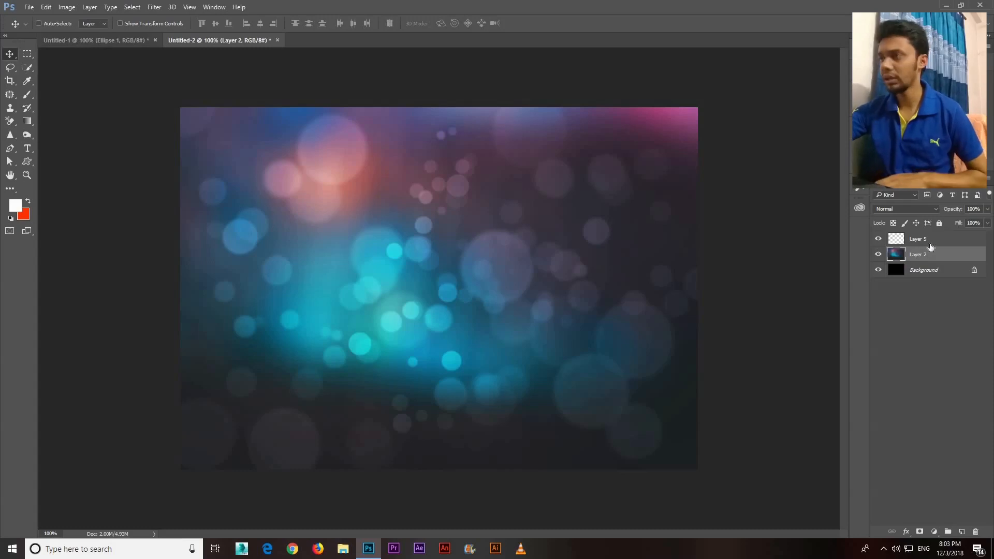
# Delete the circle layer and the blurred photo layer, keeping only the black background
pyautogui.press('Delete')
pyautogui.press('Delete')
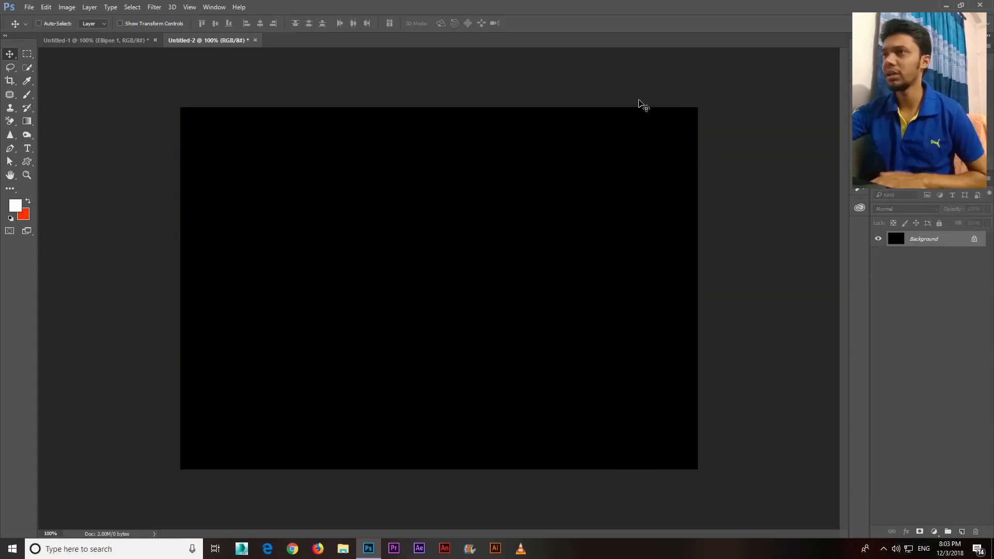
# Open mA-Orange-1-blurred-background-10-2000x1250.jpg from the desktop, copy its image into the Untitled-2 document and close the source file
pyautogui.click(946, 6)
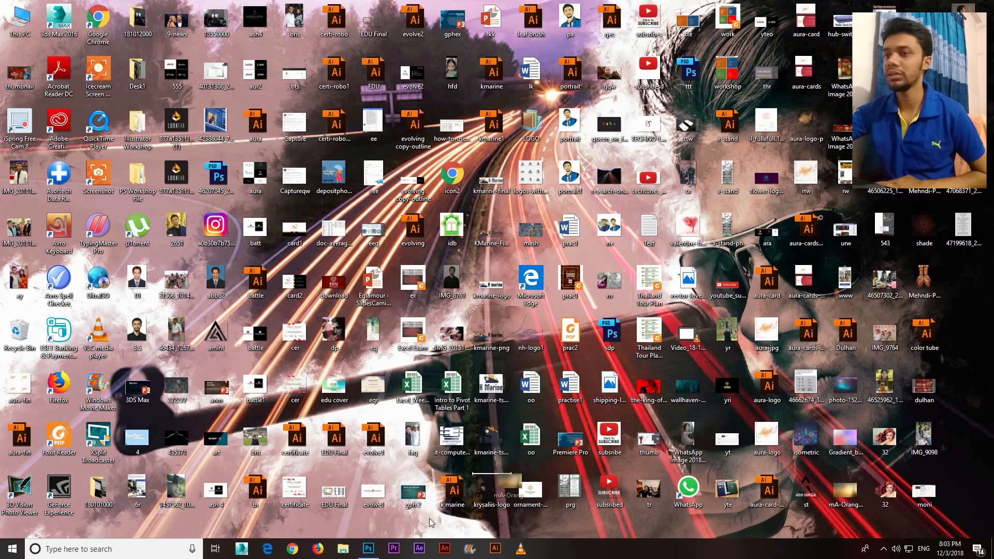
pyautogui.moveTo(363, 555); pyautogui.dragTo(331, 65)
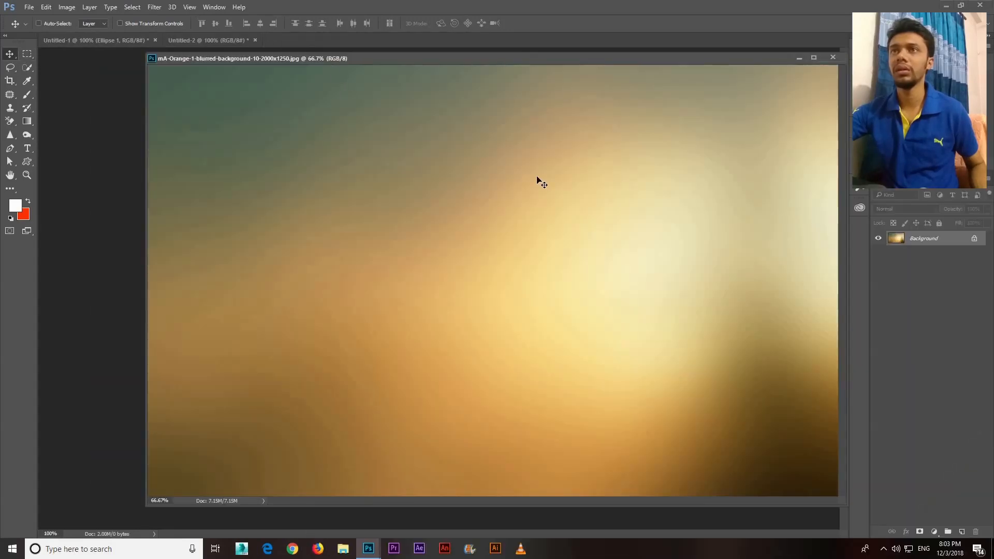
pyautogui.moveTo(430, 58); pyautogui.dragTo(671, 82)
pyautogui.moveTo(666, 130); pyautogui.dragTo(290, 217)
pyautogui.moveTo(777, 82); pyautogui.dragTo(580, 104)
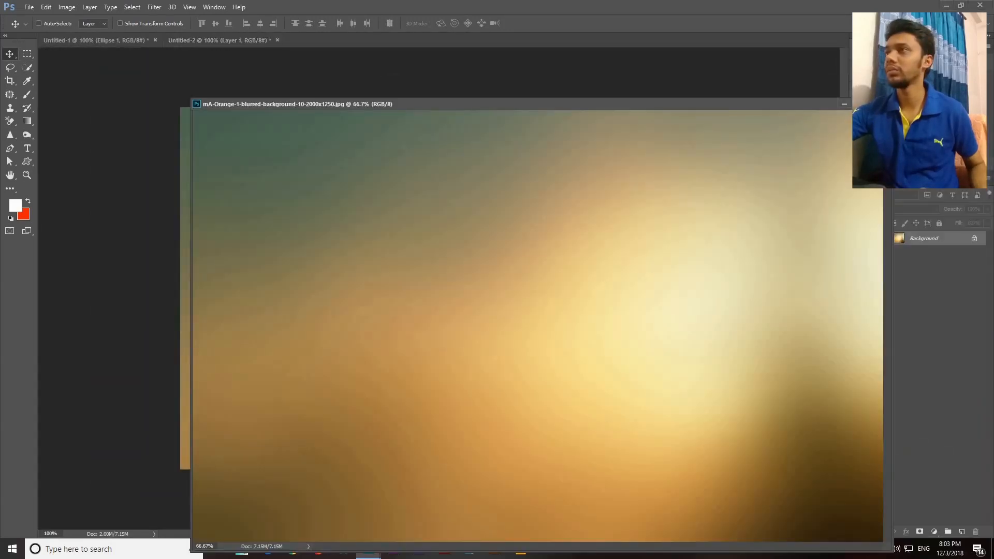
pyautogui.hotkey('ctrl', 'w')
# Scale down and position the orange blurred photo with Free Transform so it covers the whole canvas, with Auto-Select off
pyautogui.hotkey('ctrl', 't')
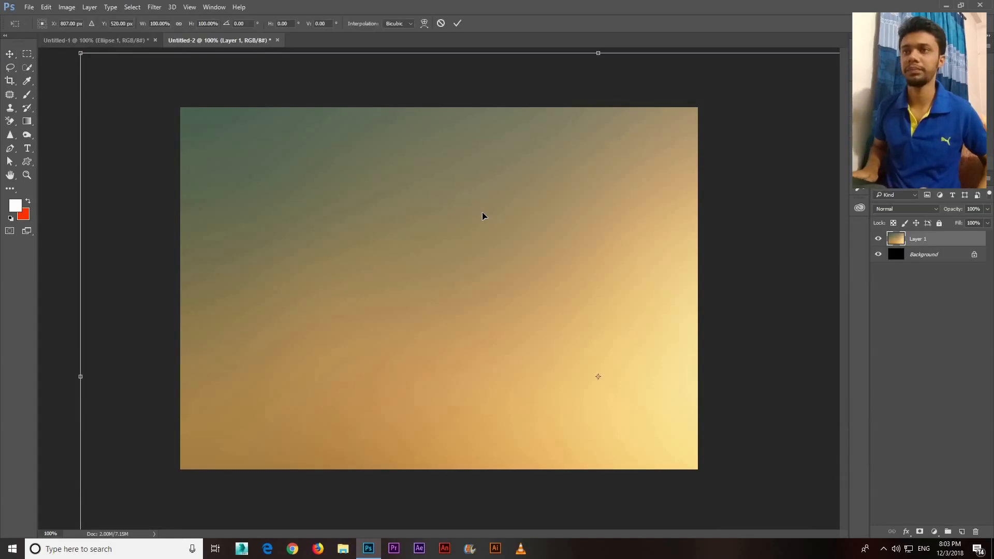
pyautogui.hotkey('ctrl', '-')
pyautogui.moveTo(200, 132); pyautogui.dragTo(379, 275)
pyautogui.moveTo(457, 310); pyautogui.dragTo(333, 227)
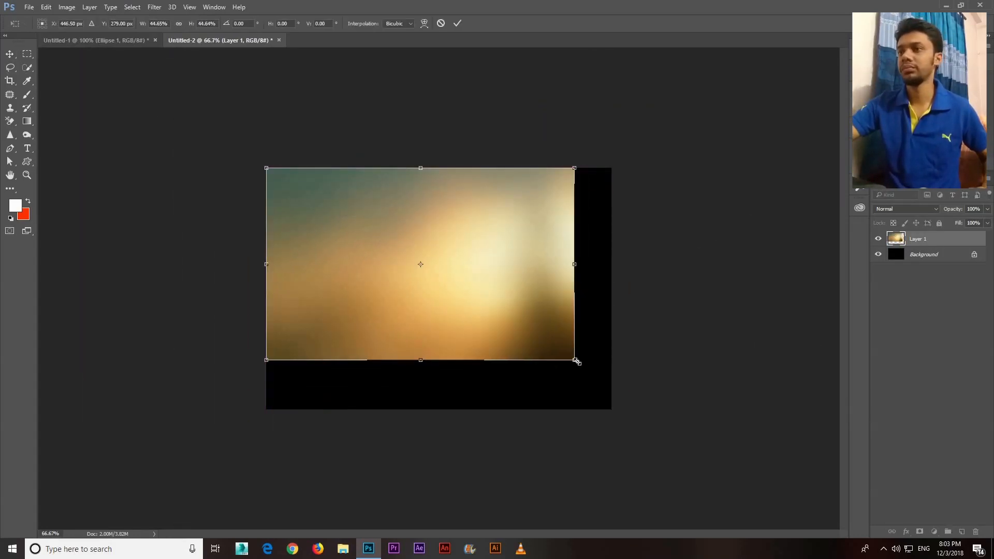
pyautogui.moveTo(639, 425); pyautogui.dragTo(637, 424)
pyautogui.moveTo(559, 330); pyautogui.dragTo(552, 358)
pyautogui.moveTo(640, 434); pyautogui.dragTo(621, 422)
pyautogui.moveTo(582, 365)
pyautogui.mouseDown()
pyautogui.moveTo(595, 377)
pyautogui.moveTo(595, 369)
pyautogui.mouseUp()
pyautogui.press('Return')
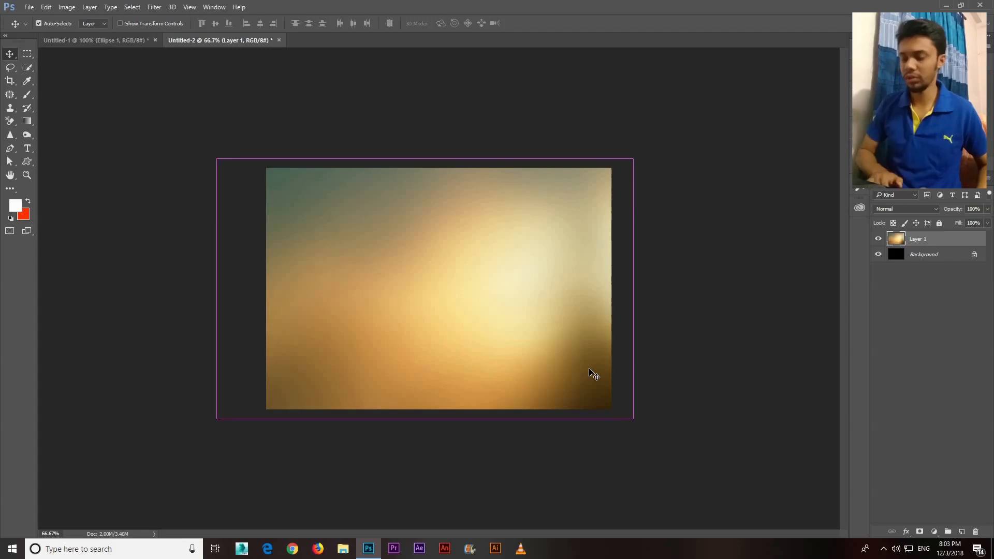
pyautogui.hotkey('ctrl', '1')
pyautogui.click(39, 23)
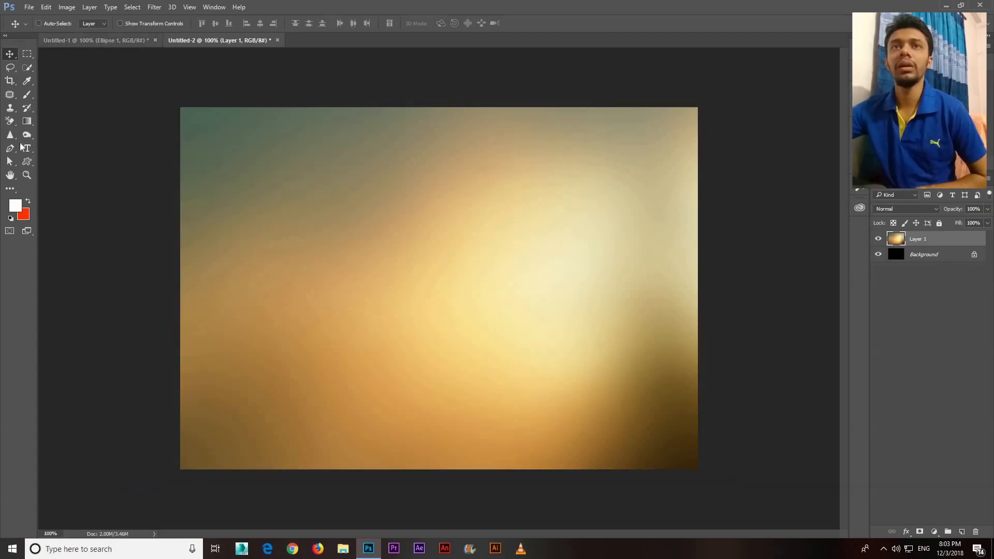
# Choose the 893 px heart brush preset and reduce its size to 250 px
pyautogui.click(28, 96)
pyautogui.click(53, 94)
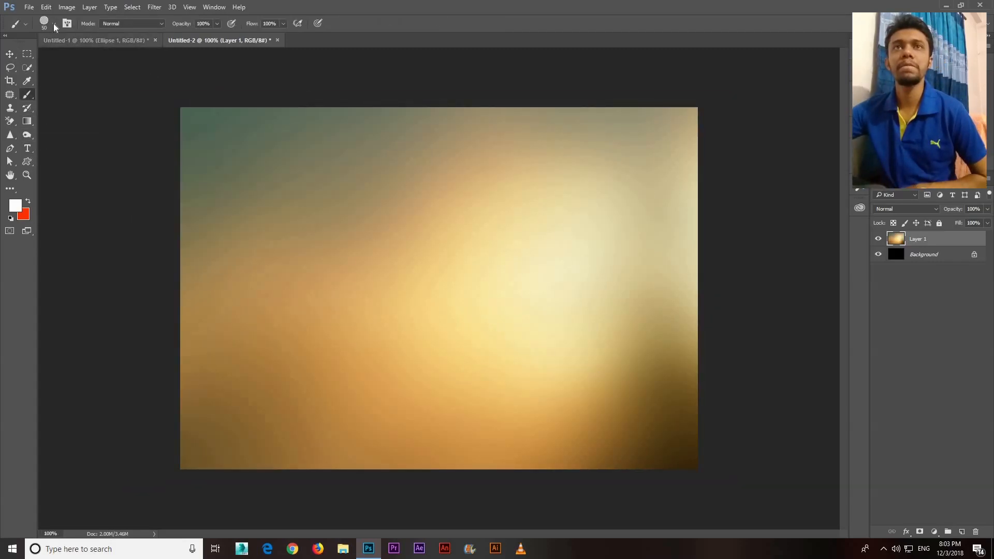
pyautogui.click(53, 24)
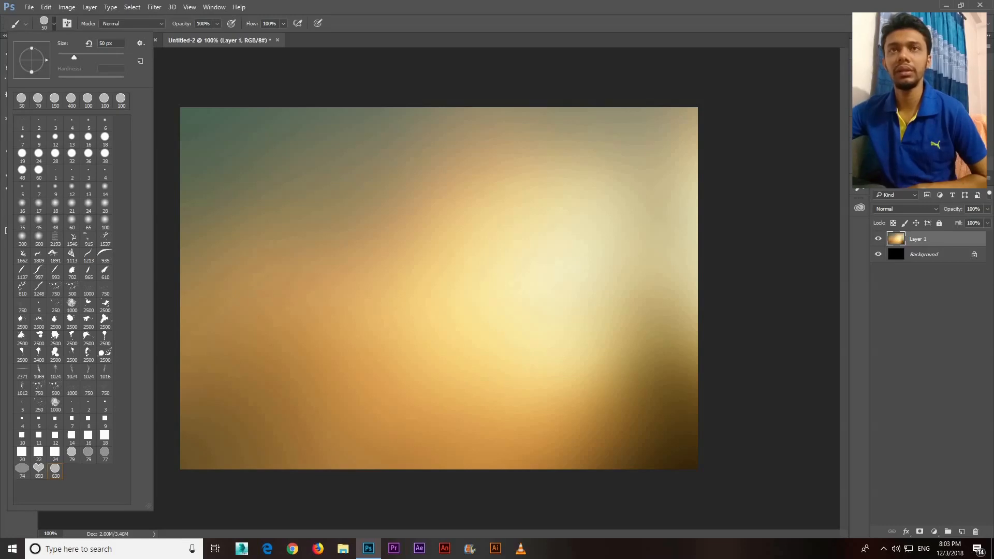
pyautogui.click(39, 471)
pyautogui.click(540, 45)
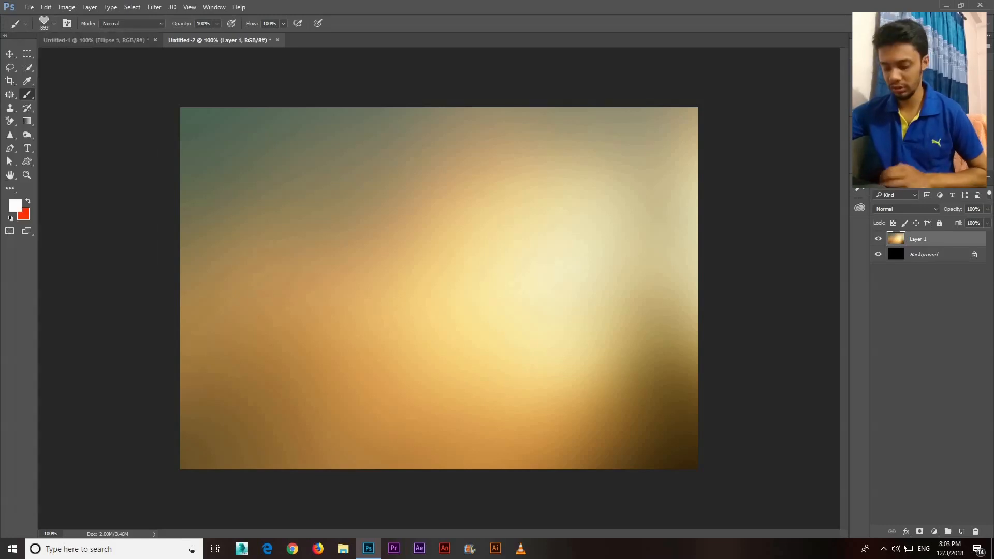
pyautogui.press('[')
pyautogui.press('[')
pyautogui.press('[')
pyautogui.press('[')
pyautogui.press('[')
pyautogui.press('[')
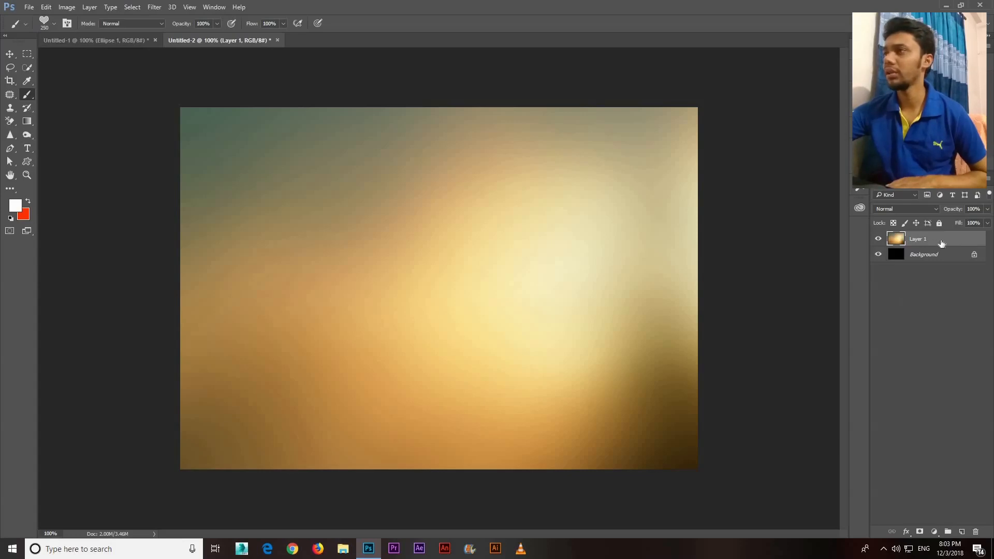
# Darken the orange photo layer with Curves, moving a midtone point to input 136, output 112
pyautogui.hotkey('ctrl', 'm')
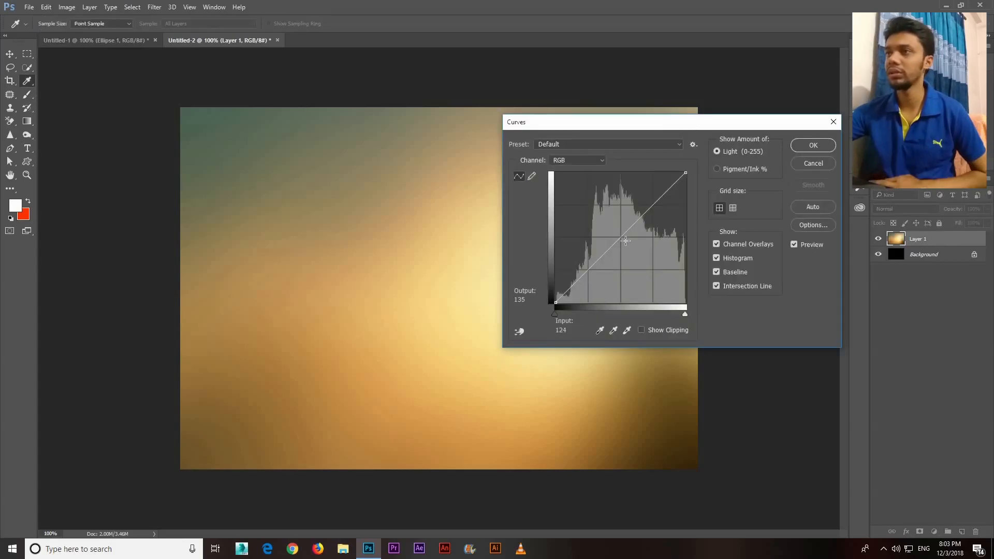
pyautogui.moveTo(626, 240); pyautogui.dragTo(627, 246)
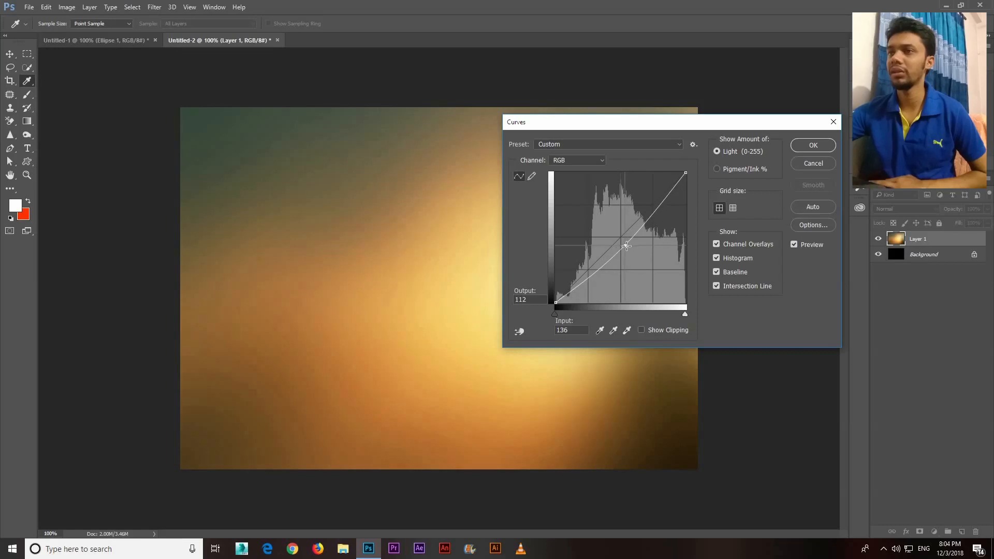
pyautogui.click(814, 145)
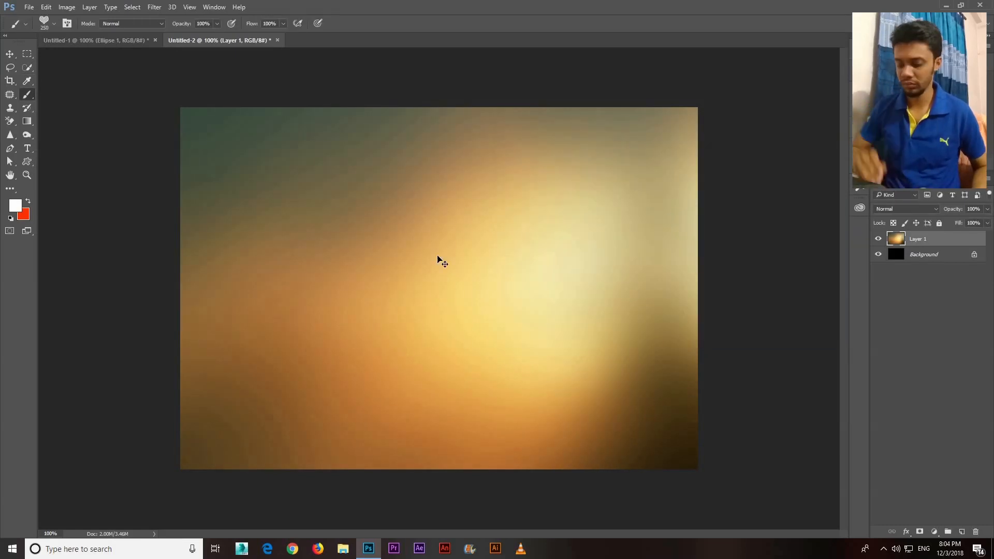
pyautogui.hotkey('ctrl', '+')
pyautogui.hotkey('ctrl', '-')
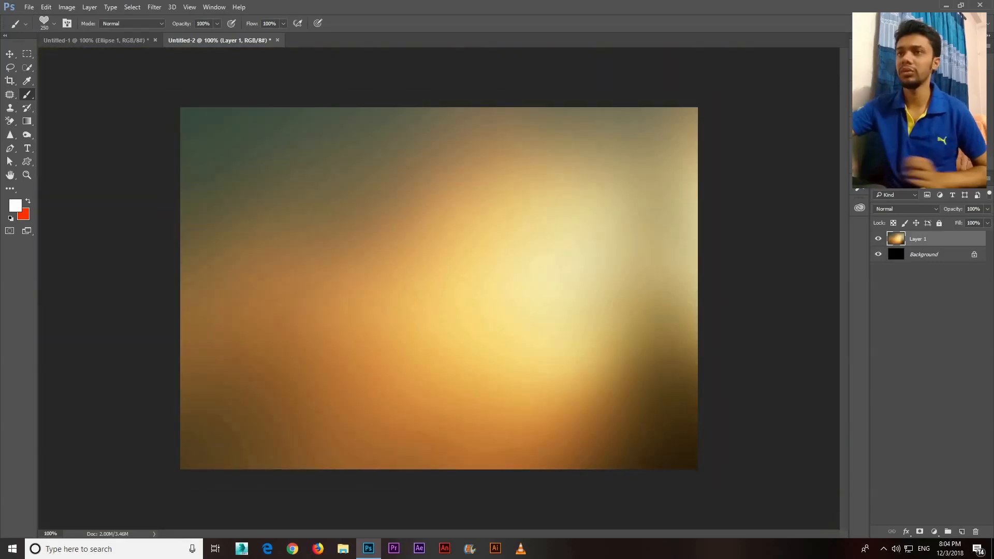
# Add a new layer above the orange photo and reduce the heart brush size to 175 px
pyautogui.press('[')
pyautogui.press('[')
pyautogui.press('[')
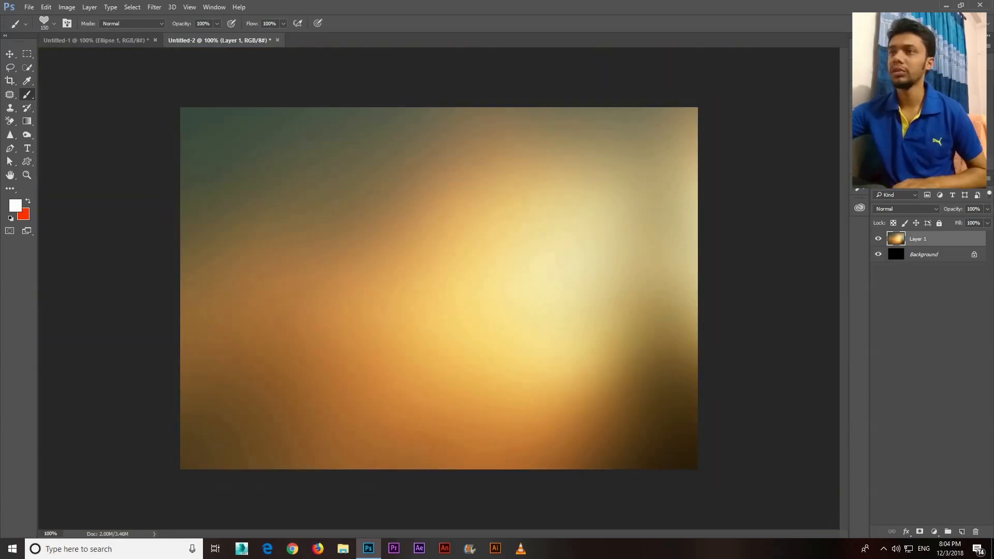
pyautogui.click(962, 532)
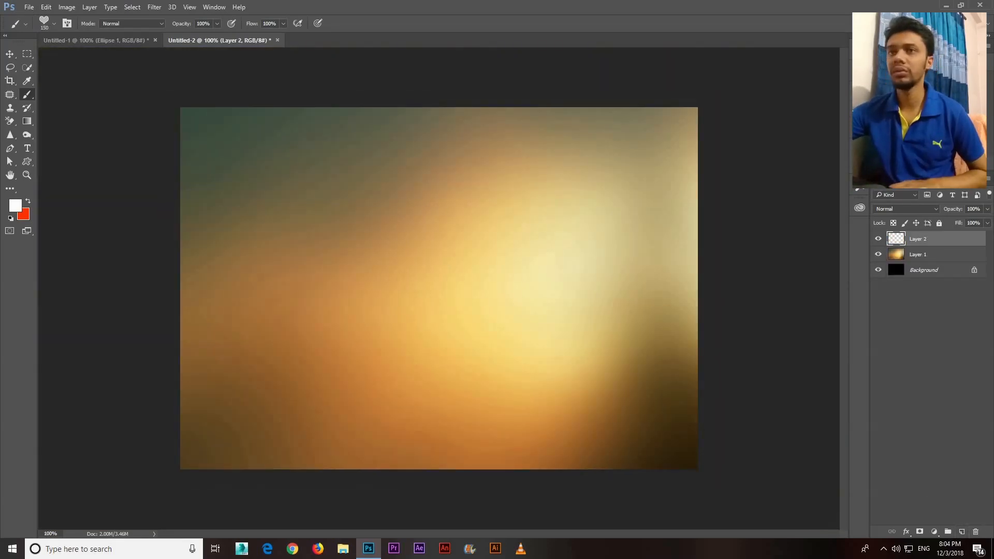
pyautogui.press(']')
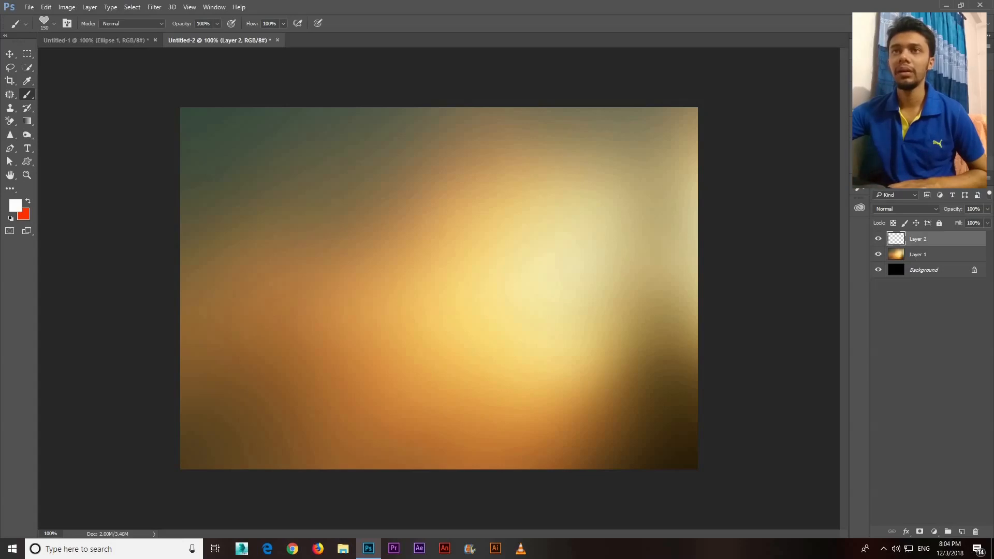
# Try a diagonal heart brush stroke across the canvas on the new layer and undo it
pyautogui.moveTo(196, 145)
pyautogui.mouseDown()
pyautogui.moveTo(333, 244)
pyautogui.moveTo(582, 360)
pyautogui.mouseUp()
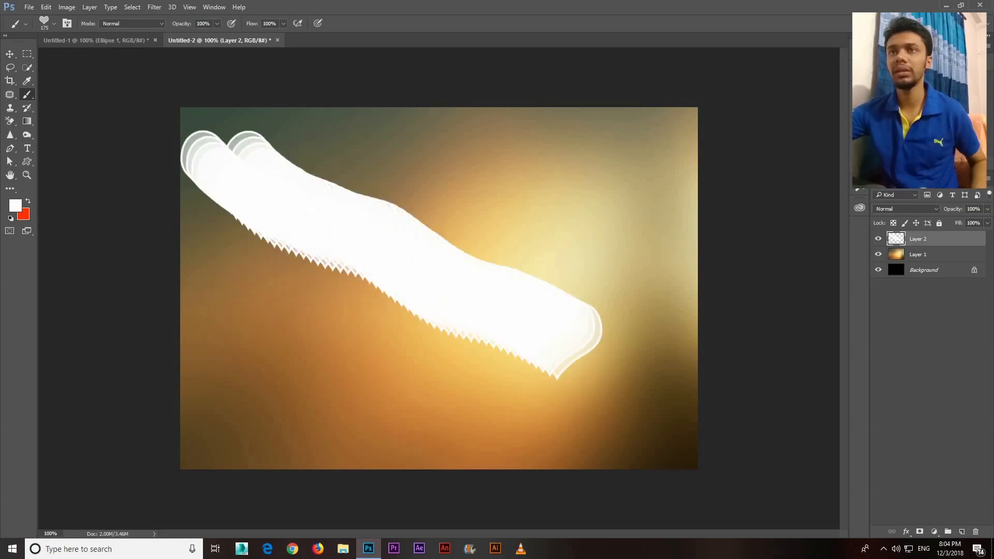
pyautogui.hotkey('ctrl', 'z')
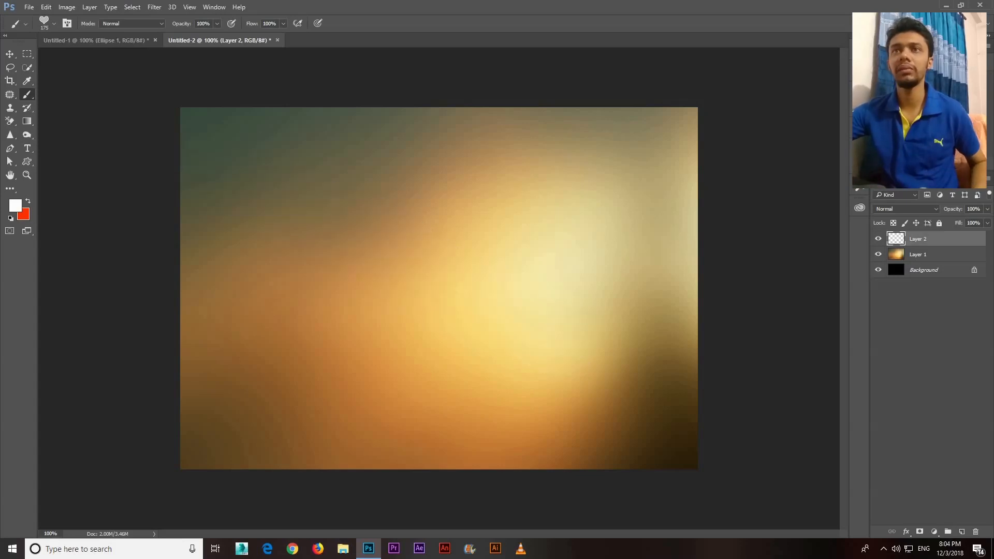
# Widen the spacing in the heart brush's tip shape settings so the hearts are drawn apart from each other
pyautogui.click(68, 24)
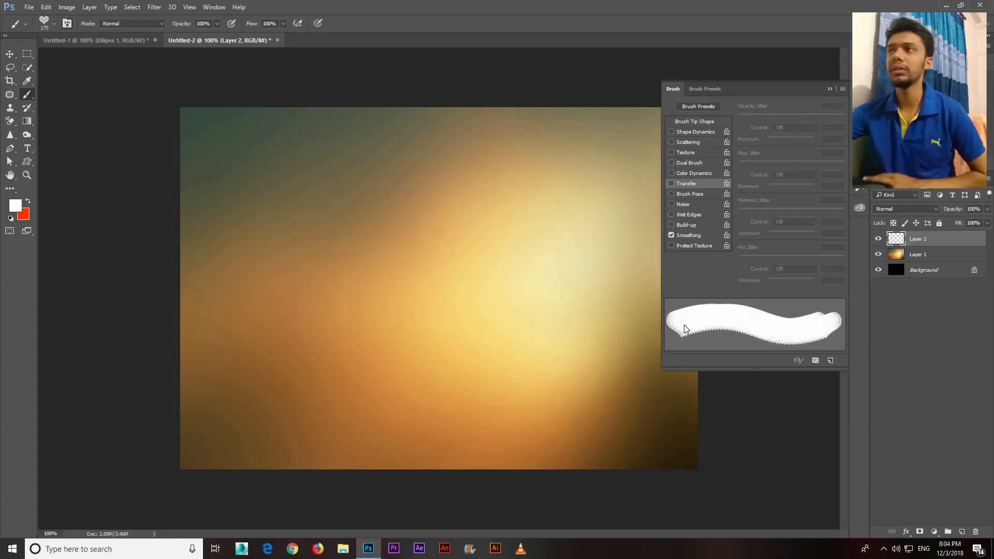
pyautogui.click(694, 122)
pyautogui.moveTo(785, 280); pyautogui.dragTo(801, 281)
# Turn on Shape Dynamics for the heart brush with 76% size jitter, 7% minimum diameter, 54% angle jitter and 0% roundness jitter
pyautogui.click(696, 132)
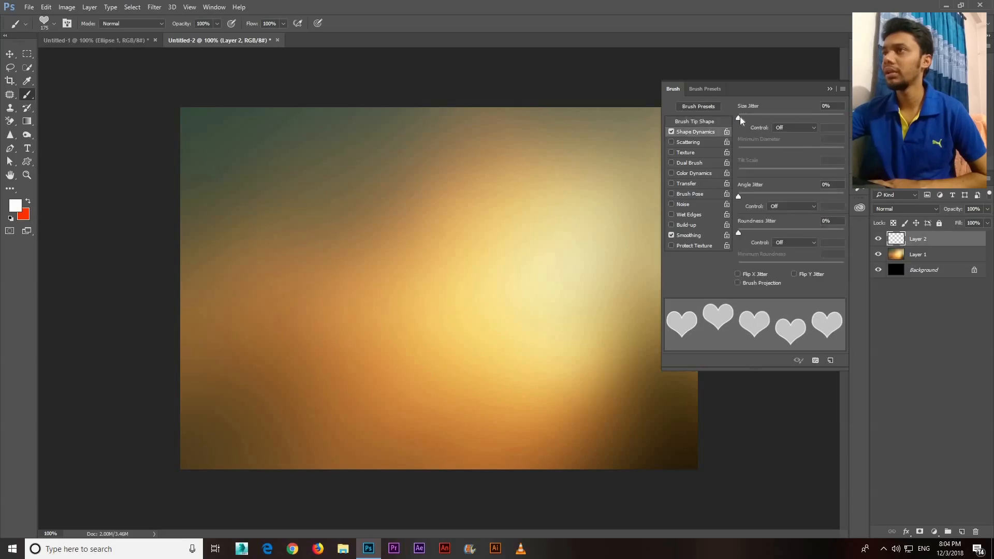
pyautogui.moveTo(740, 116); pyautogui.dragTo(818, 122)
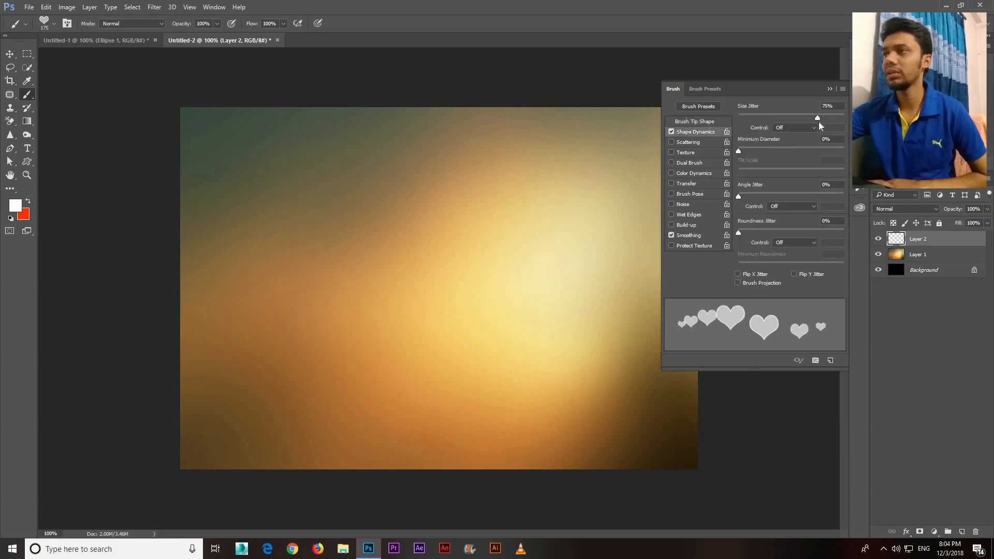
pyautogui.moveTo(777, 154); pyautogui.dragTo(745, 152)
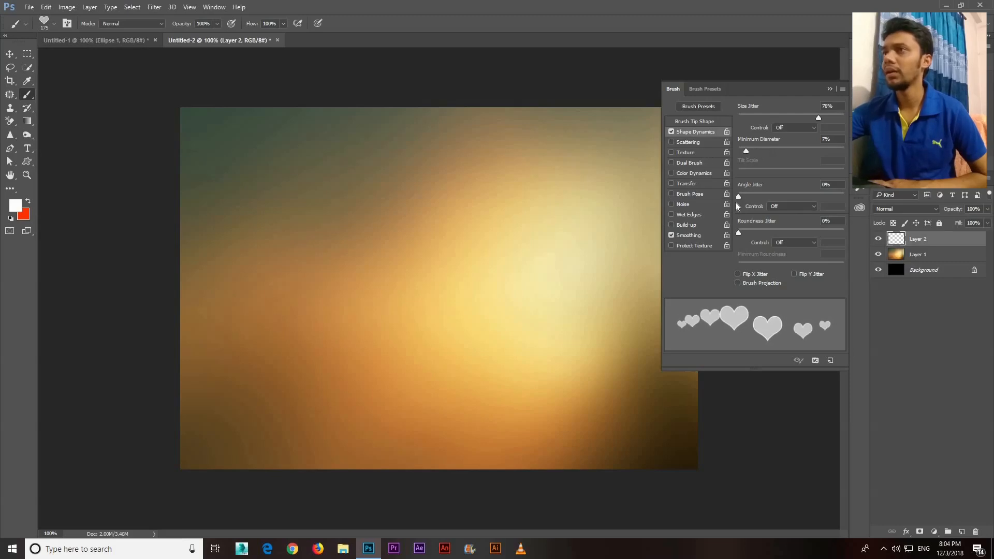
pyautogui.moveTo(772, 196); pyautogui.dragTo(795, 195)
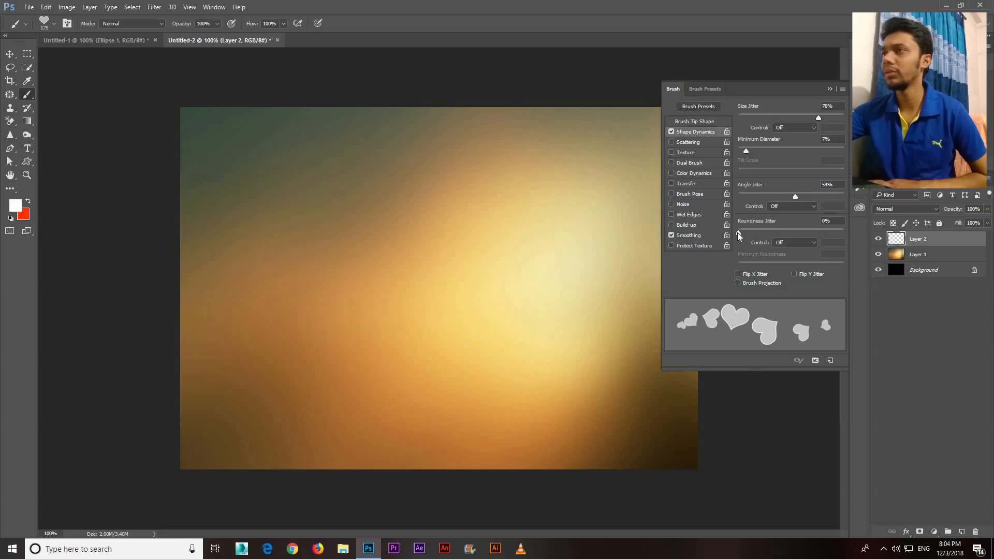
pyautogui.click(789, 232)
pyautogui.moveTo(743, 232); pyautogui.dragTo(725, 237)
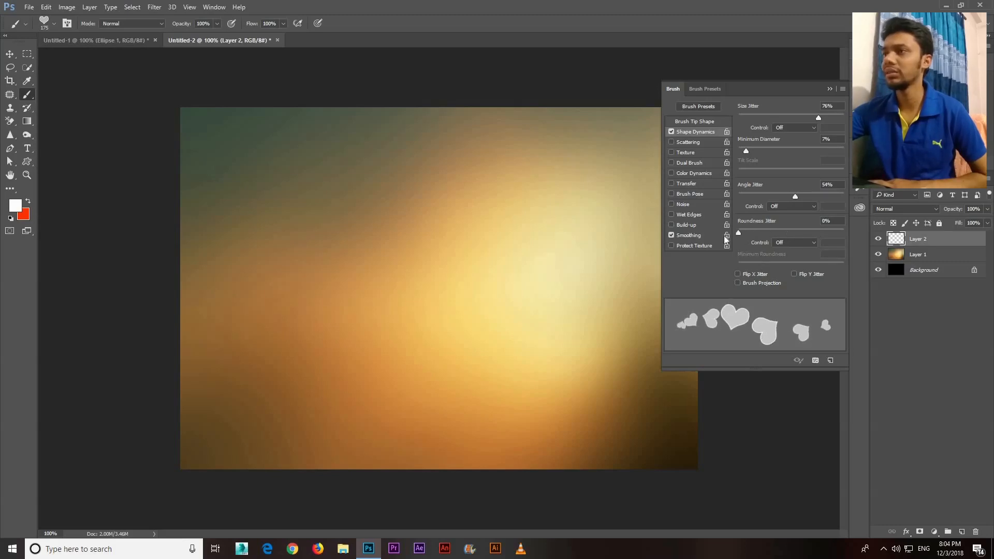
# Turn on Scattering for the heart brush with scatter at 485% and a count of 3
pyautogui.click(703, 143)
pyautogui.moveTo(750, 116); pyautogui.dragTo(810, 117)
pyautogui.click(790, 118)
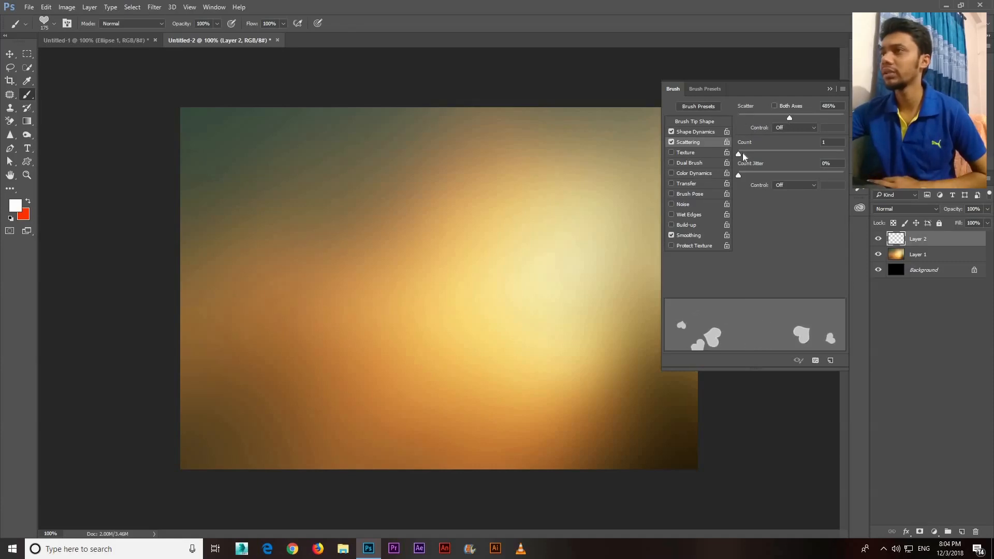
pyautogui.moveTo(739, 154); pyautogui.dragTo(747, 154)
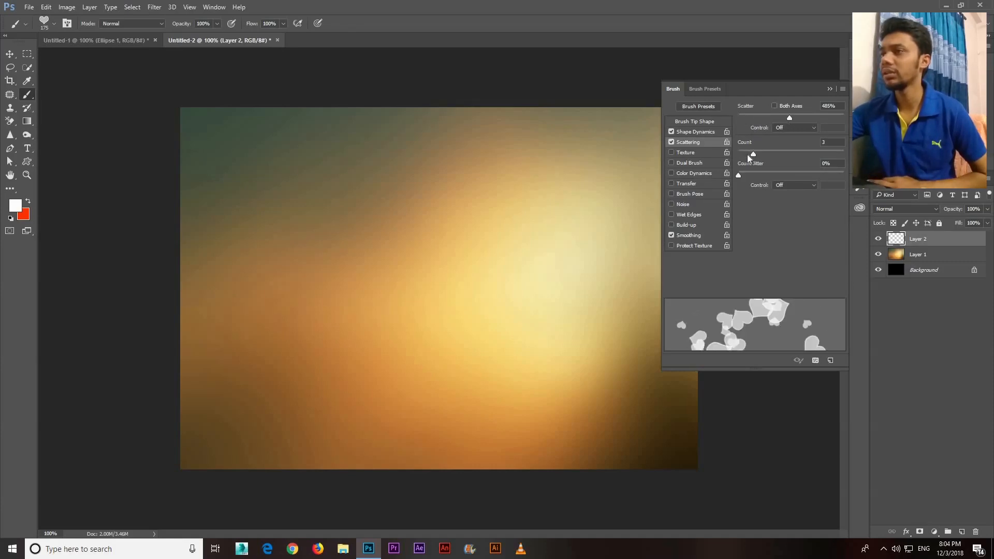
# Turn on Transfer for the heart brush with 60% opacity jitter and 54% flow jitter, and paint a stroke of hearts across the canvas
pyautogui.click(685, 183)
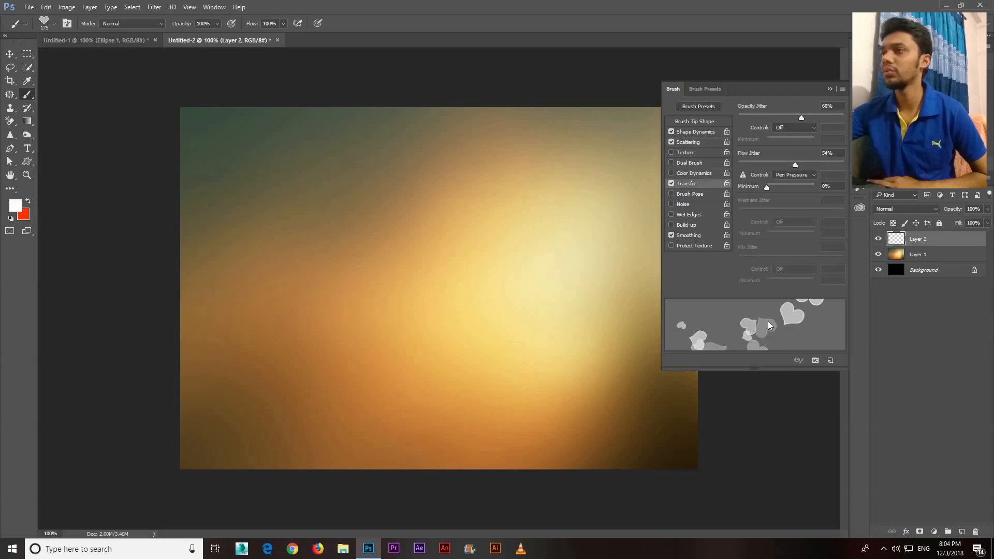
pyautogui.click(830, 90)
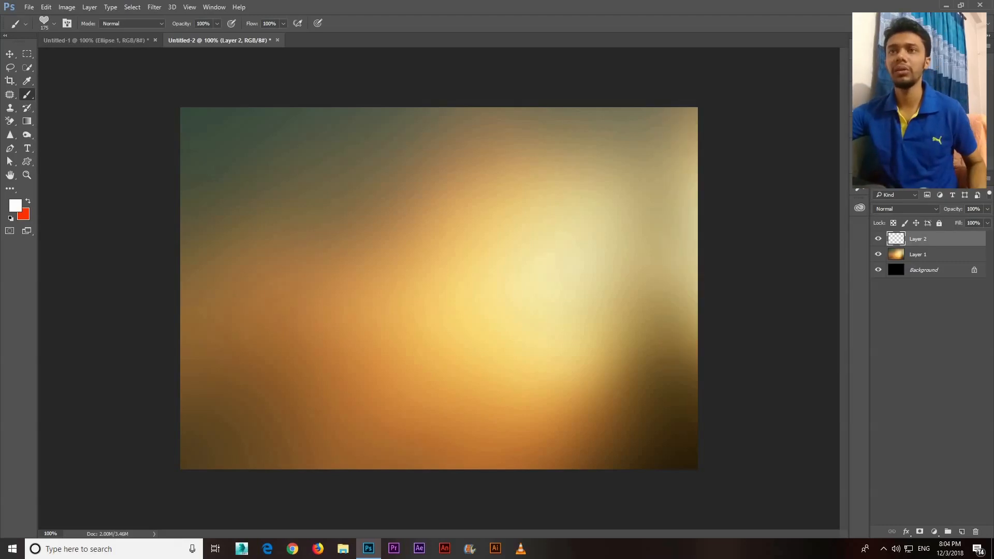
pyautogui.moveTo(259, 275)
pyautogui.mouseDown()
pyautogui.moveTo(548, 279)
pyautogui.moveTo(580, 311)
pyautogui.mouseUp()
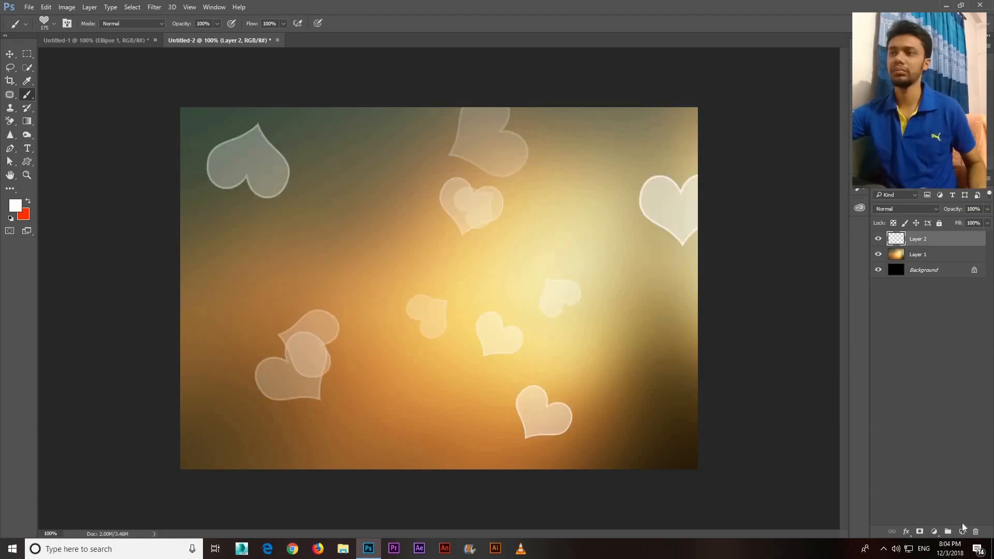
# Add a new layer above the first hearts and reduce the heart brush size to 150
pyautogui.click(961, 532)
pyautogui.press(']')
pyautogui.press(']')
pyautogui.press(']')
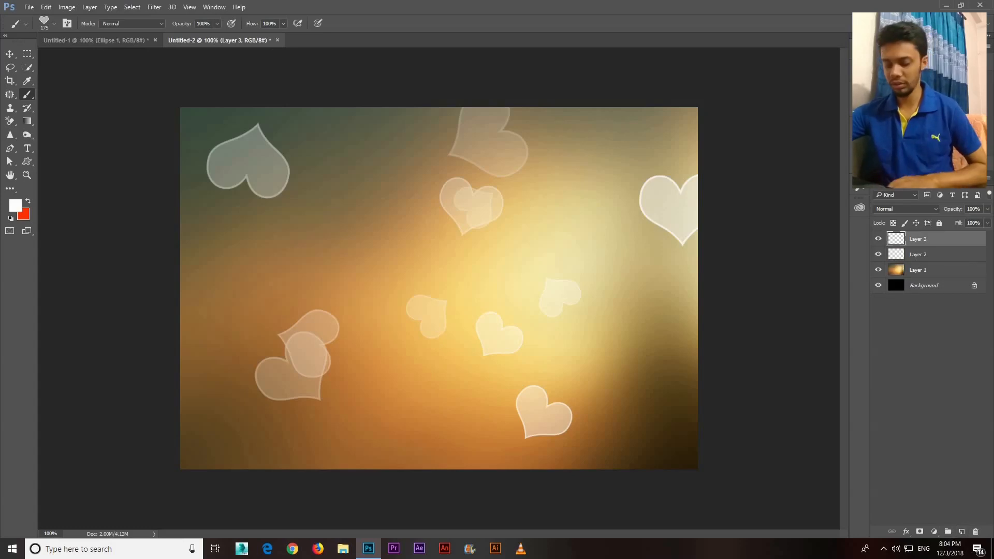
# Try two heart brush strokes across the new layer, undoing each one
pyautogui.moveTo(393, 317)
pyautogui.mouseDown()
pyautogui.moveTo(555, 234)
pyautogui.moveTo(621, 142)
pyautogui.moveTo(729, 192)
pyautogui.moveTo(696, 327)
pyautogui.mouseUp()
pyautogui.hotkey('ctrl', 'z')
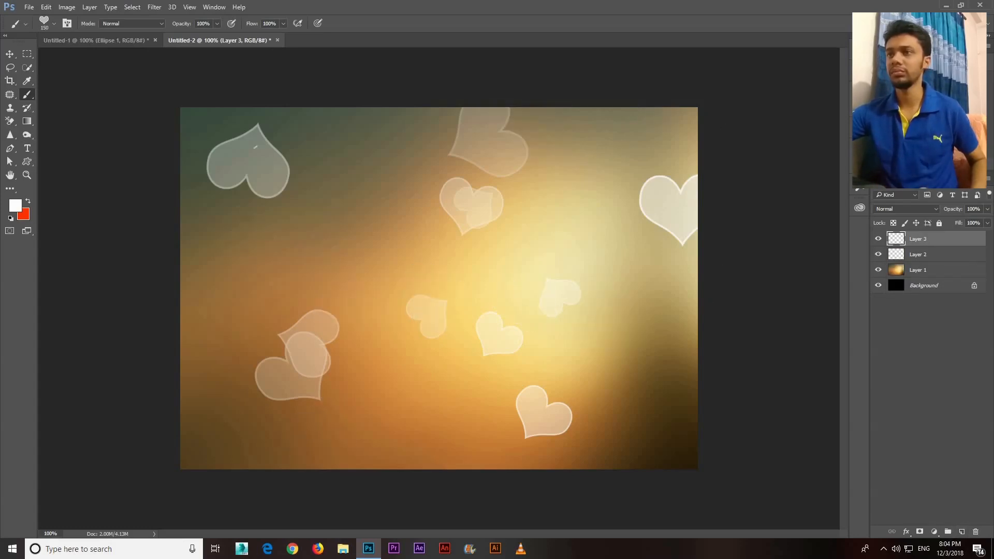
pyautogui.moveTo(611, 342); pyautogui.dragTo(300, 218)
pyautogui.hotkey('ctrl', 'z')
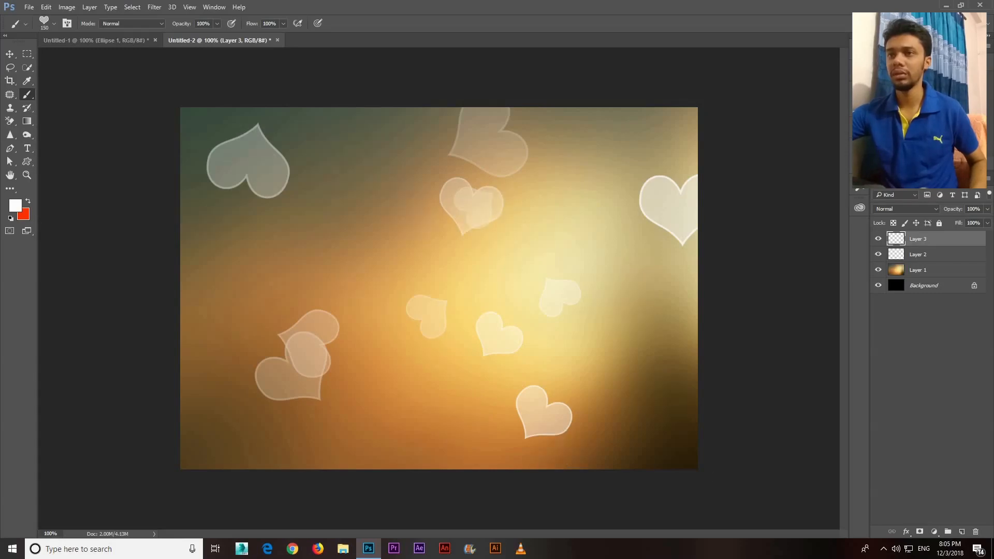
# Paint two wide strokes of scattered hearts on the new layer, across the middle and the lower part of the canvas
pyautogui.moveTo(306, 321)
pyautogui.mouseDown()
pyautogui.moveTo(670, 253)
pyautogui.moveTo(725, 290)
pyautogui.mouseUp()
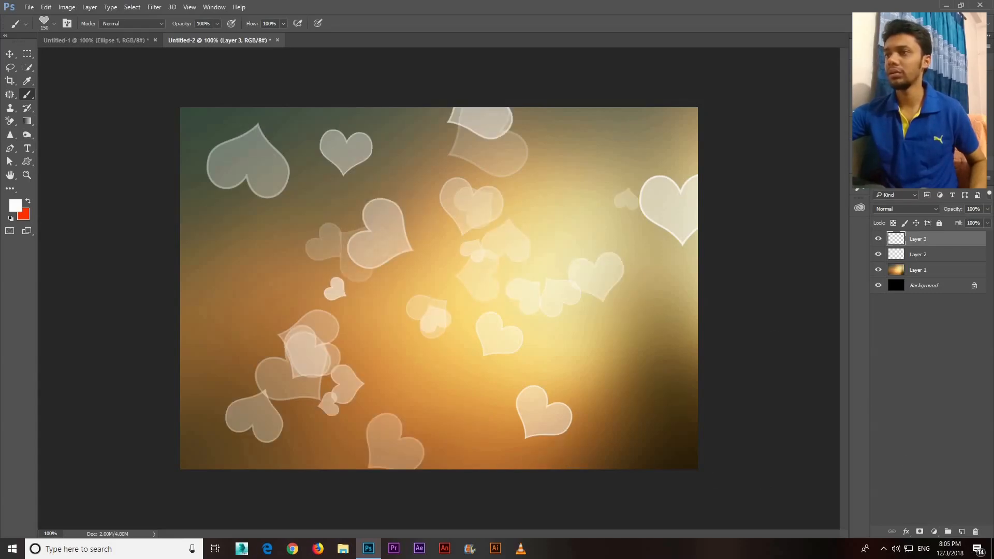
pyautogui.moveTo(668, 383)
pyautogui.mouseDown()
pyautogui.moveTo(585, 311)
pyautogui.moveTo(116, 388)
pyautogui.mouseUp()
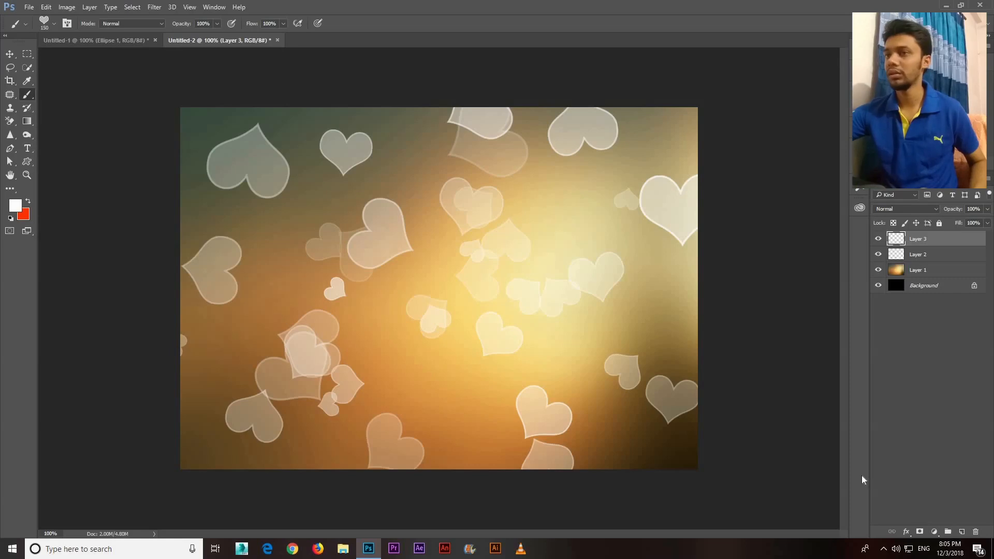
# Add another new layer and paint smaller hearts all over the canvas with the heart brush at size 90
pyautogui.press('[')
pyautogui.press('[')
pyautogui.press('[')
pyautogui.press('[')
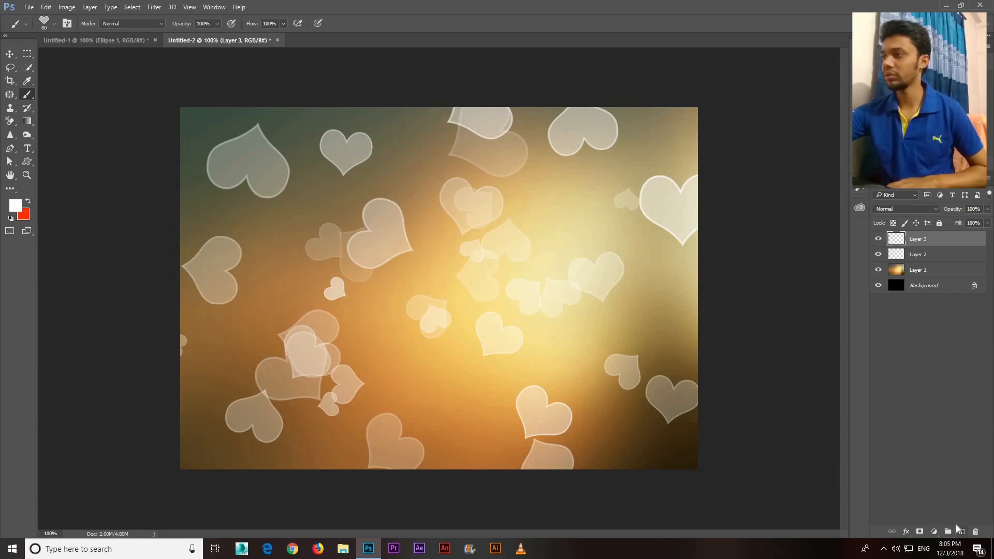
pyautogui.click(959, 530)
pyautogui.moveTo(412, 320)
pyautogui.mouseDown()
pyautogui.moveTo(283, 247)
pyautogui.moveTo(148, 134)
pyautogui.moveTo(496, 138)
pyautogui.moveTo(294, 93)
pyautogui.moveTo(267, 142)
pyautogui.moveTo(97, 147)
pyautogui.mouseUp()
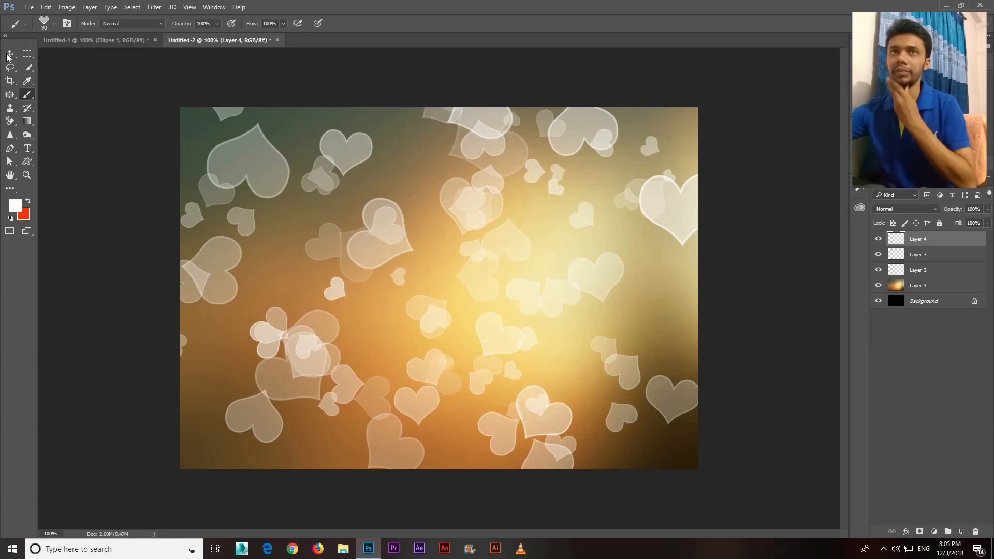
# Merge the three heart layers into one and set the merged layer's blend mode to Overlay
pyautogui.press('v')
pyautogui.keyDown('shift'); pyautogui.click(947, 258); pyautogui.keyUp('shift')
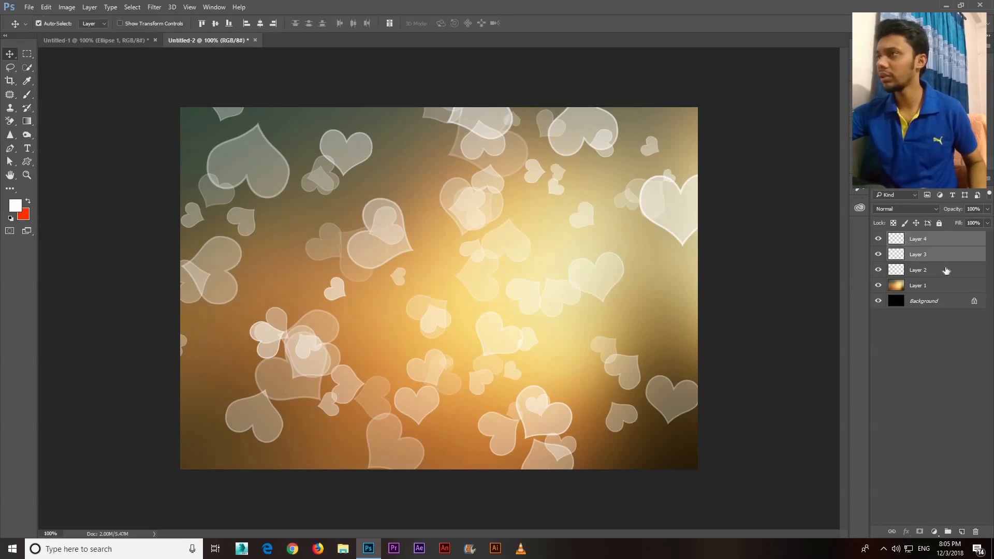
pyautogui.keyDown('shift'); pyautogui.click(947, 269); pyautogui.keyUp('shift')
pyautogui.rightClick(947, 270)
pyautogui.click(845, 379)
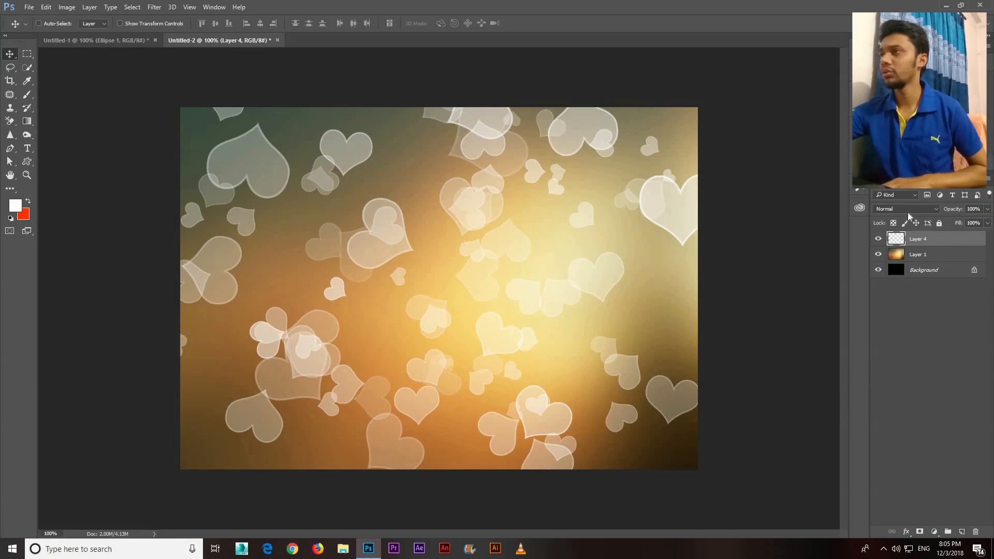
pyautogui.click(909, 210)
pyautogui.click(904, 312)
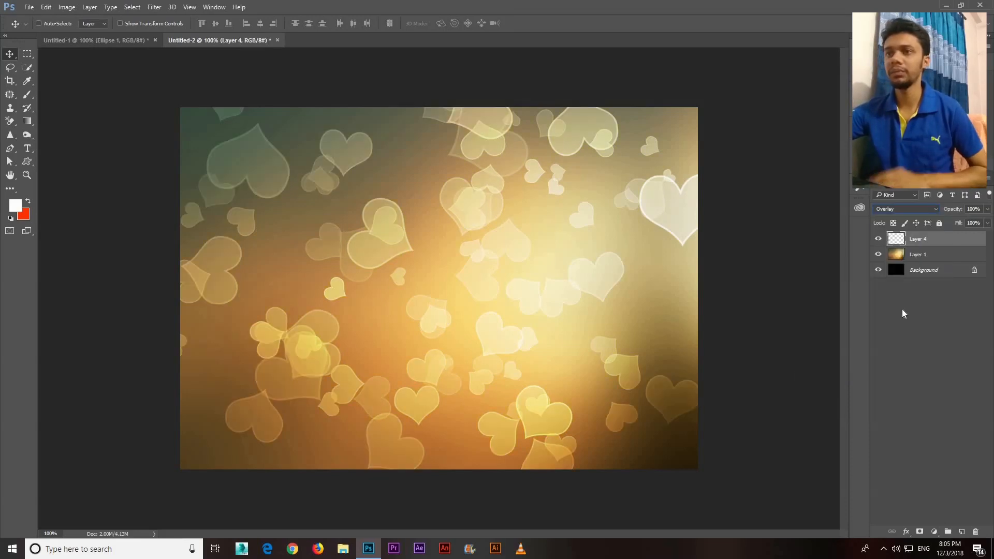
# Add a bright red Solid Color fill layer directly above the blurred photo on Layer 1
pyautogui.click(912, 256)
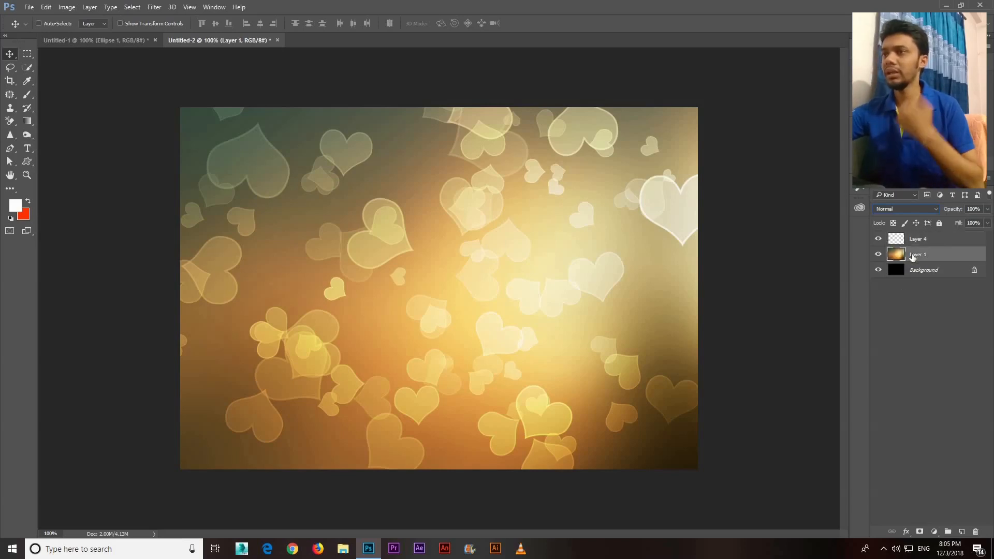
pyautogui.click(935, 532)
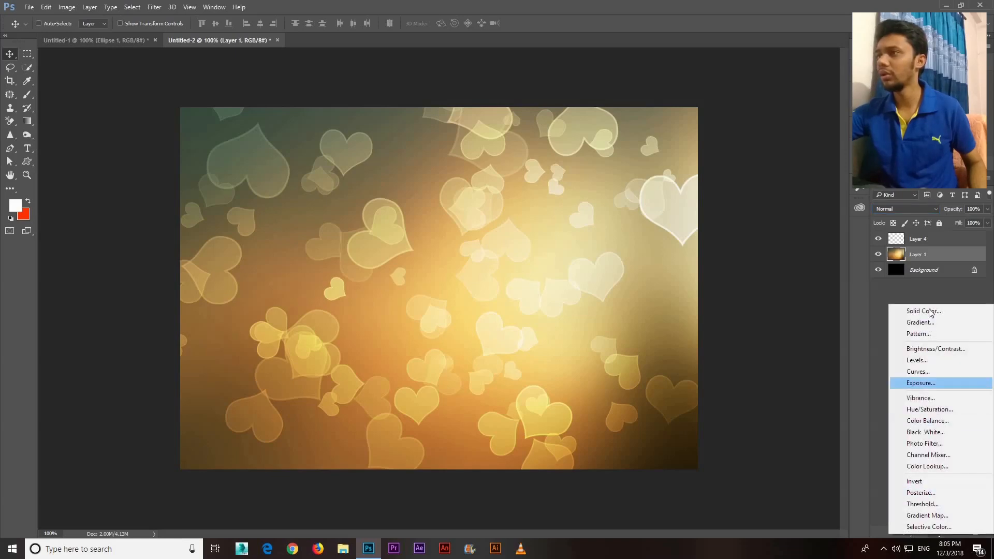
pyautogui.click(930, 311)
pyautogui.click(778, 134)
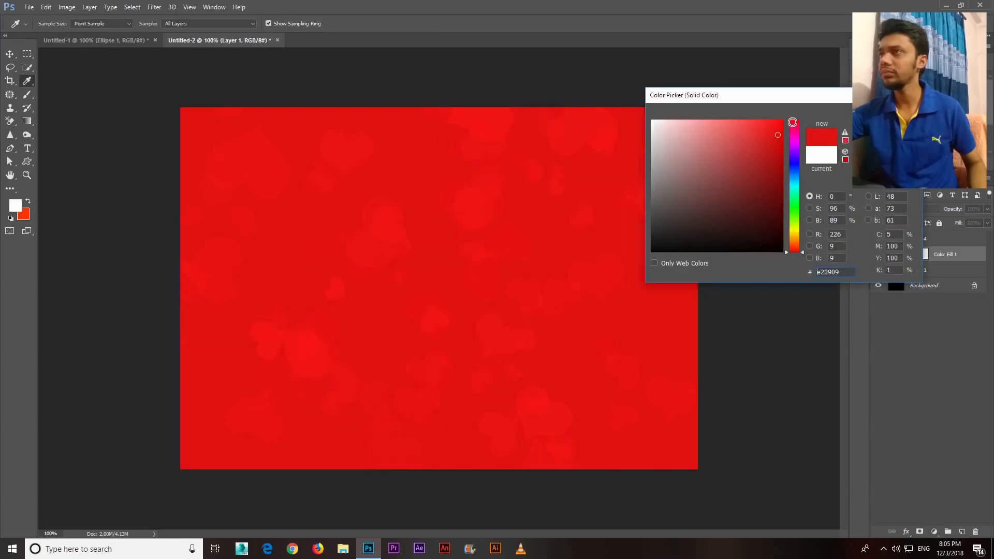
pyautogui.press('Return')
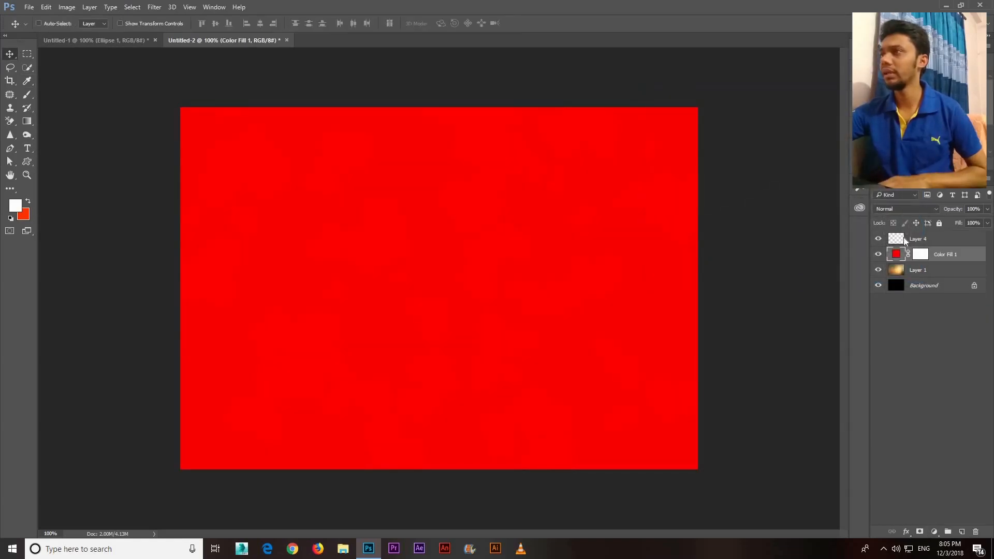
# Try blend modes such as Linear Light and Lighter Color on the red fill layer
pyautogui.click(905, 208)
pyautogui.click(899, 348)
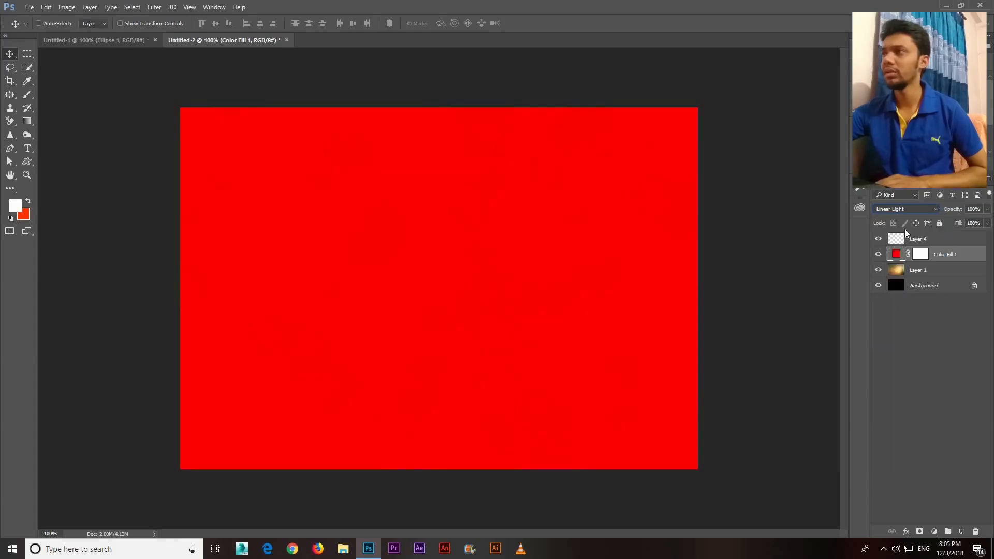
pyautogui.click(905, 209)
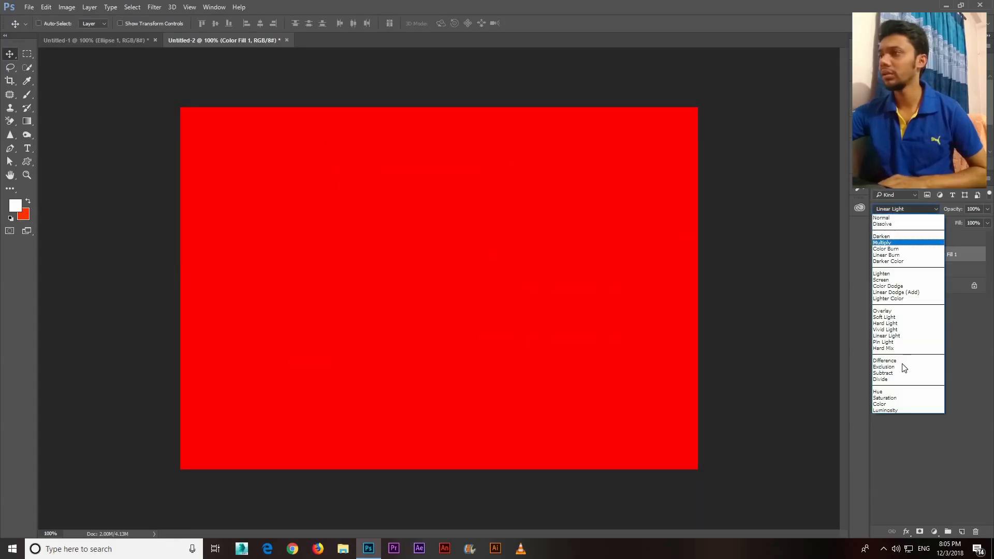
pyautogui.click(899, 312)
pyautogui.press('Up')
pyautogui.press('Up')
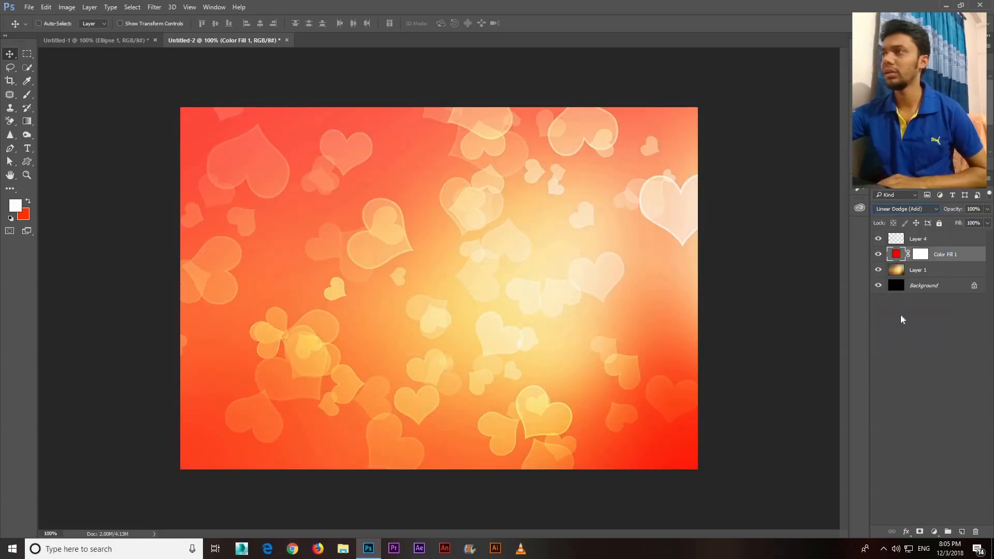
# Try further blend modes on the red fill layer, including Dissolve and Linear Burn
pyautogui.click(906, 209)
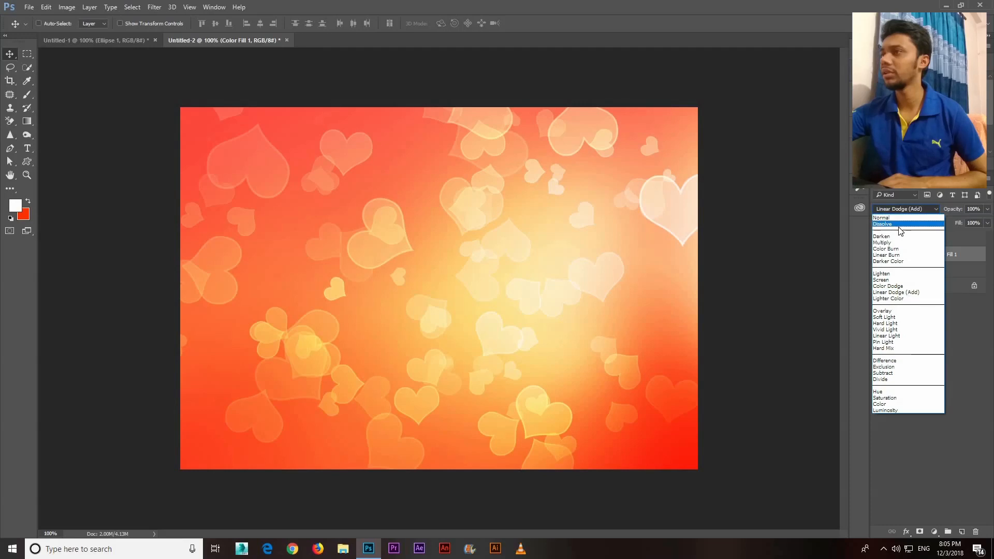
pyautogui.press('Down')
pyautogui.press('Down')
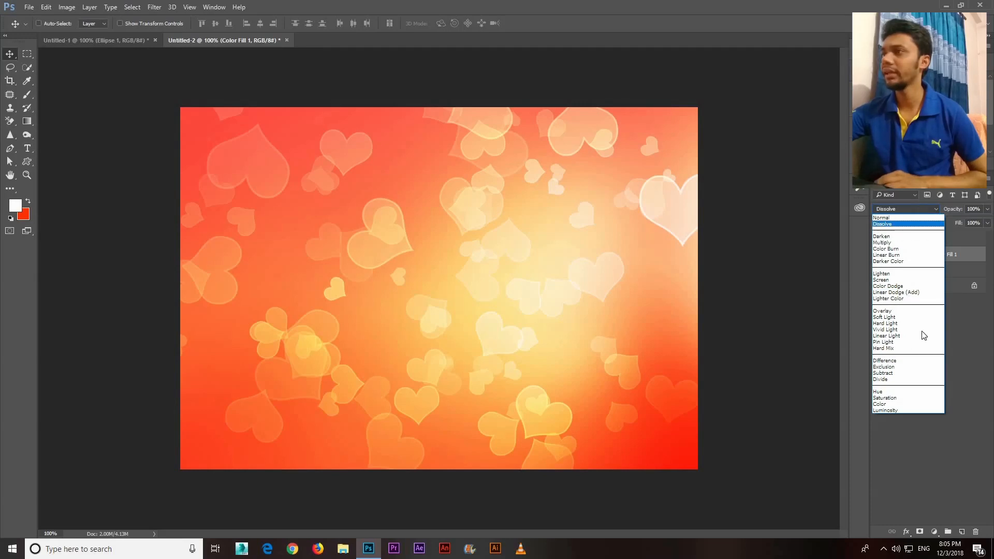
pyautogui.press('Return')
pyautogui.press('Down')
pyautogui.press('Down')
pyautogui.press('Down')
pyautogui.press('Down')
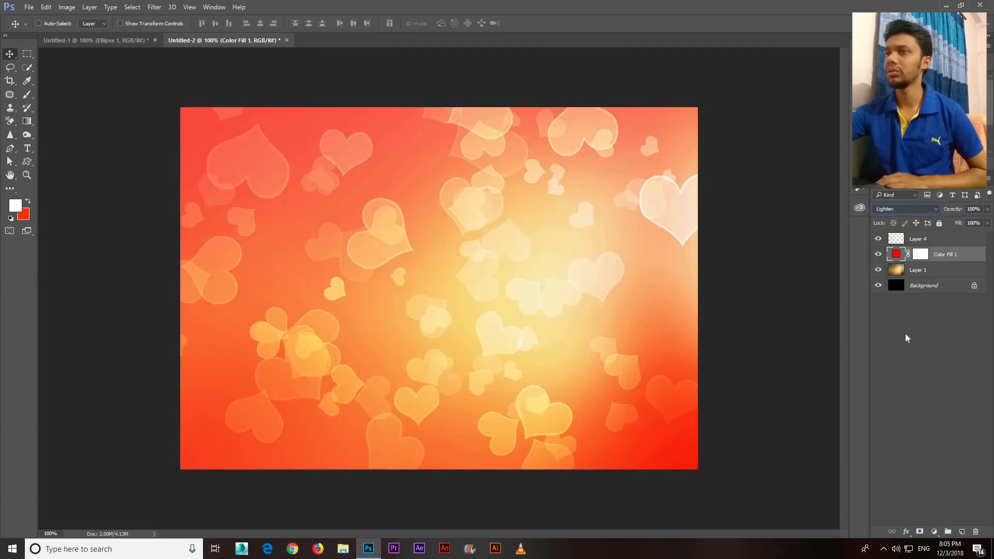
# Set the red fill layer's blend mode to Hue after comparing it with Saturation
pyautogui.click(905, 209)
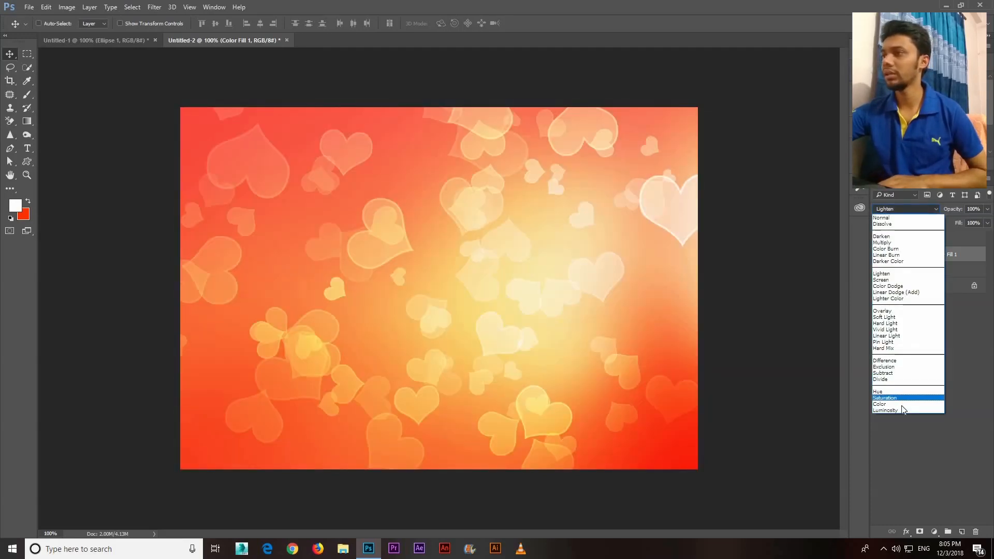
pyautogui.click(902, 405)
pyautogui.press('Up')
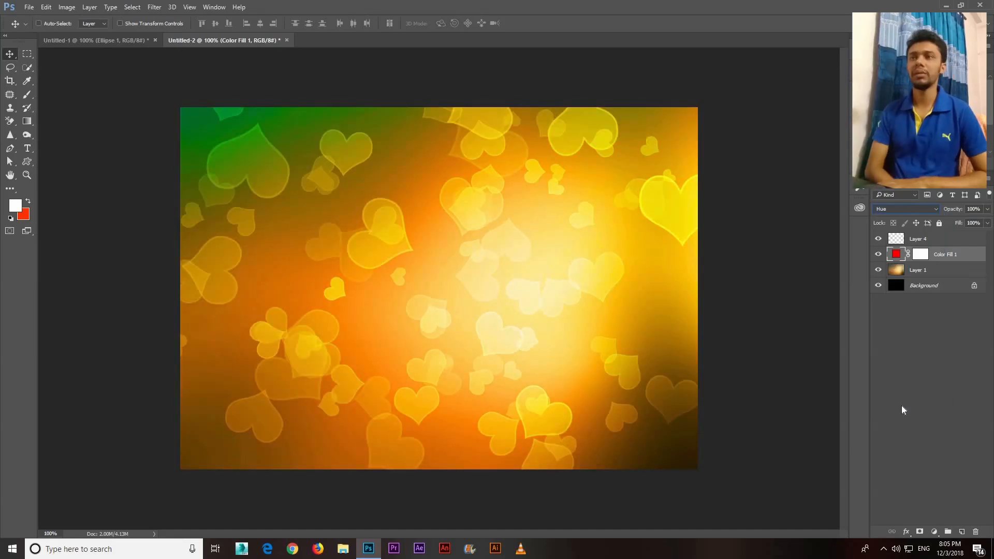
pyautogui.press('Up')
pyautogui.press('Up')
pyautogui.press('Down')
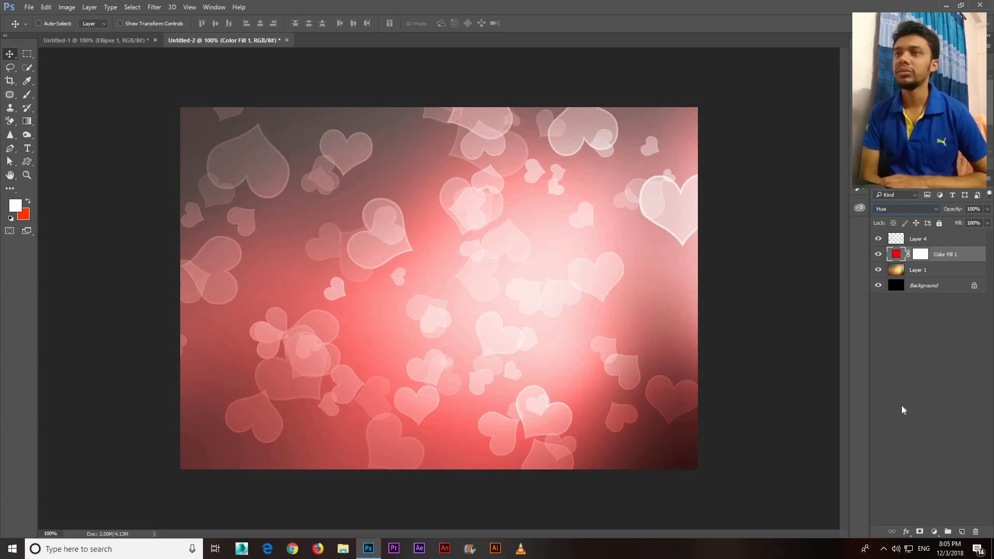